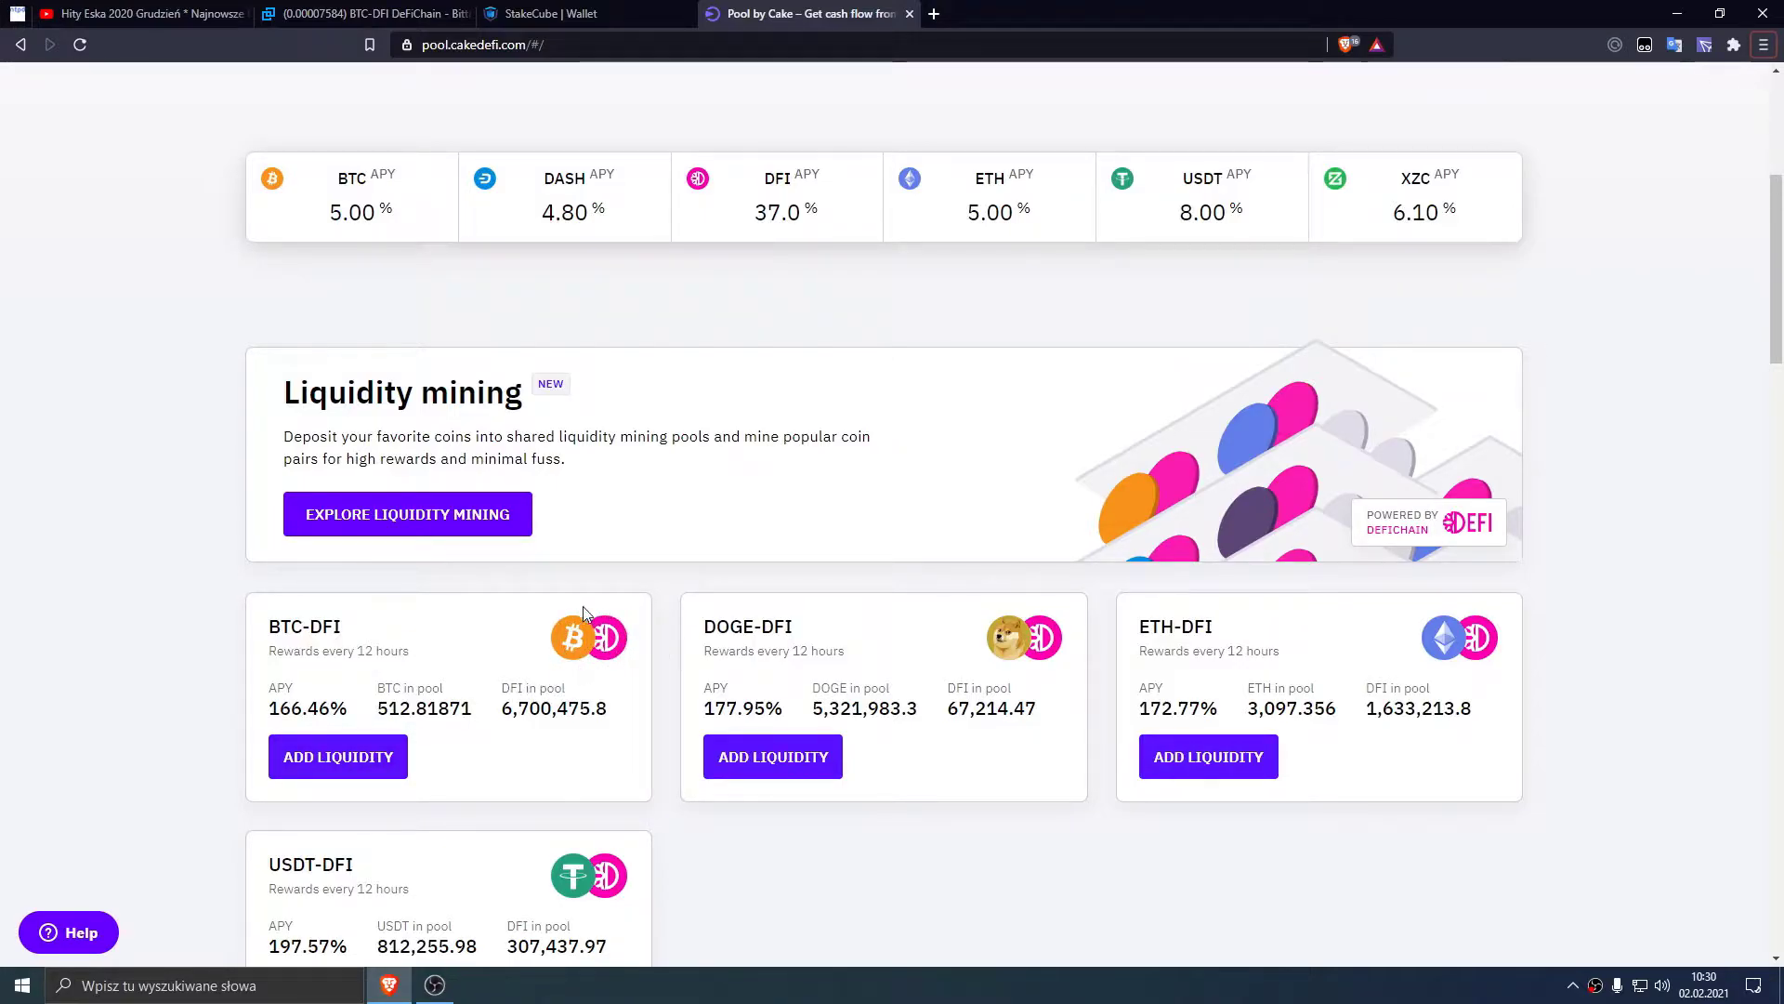
Step: Check the Bitcoin balance and its USD value in the StakeCube wallet and return to the Cake pool page
key(ctrl+shift+Tab)
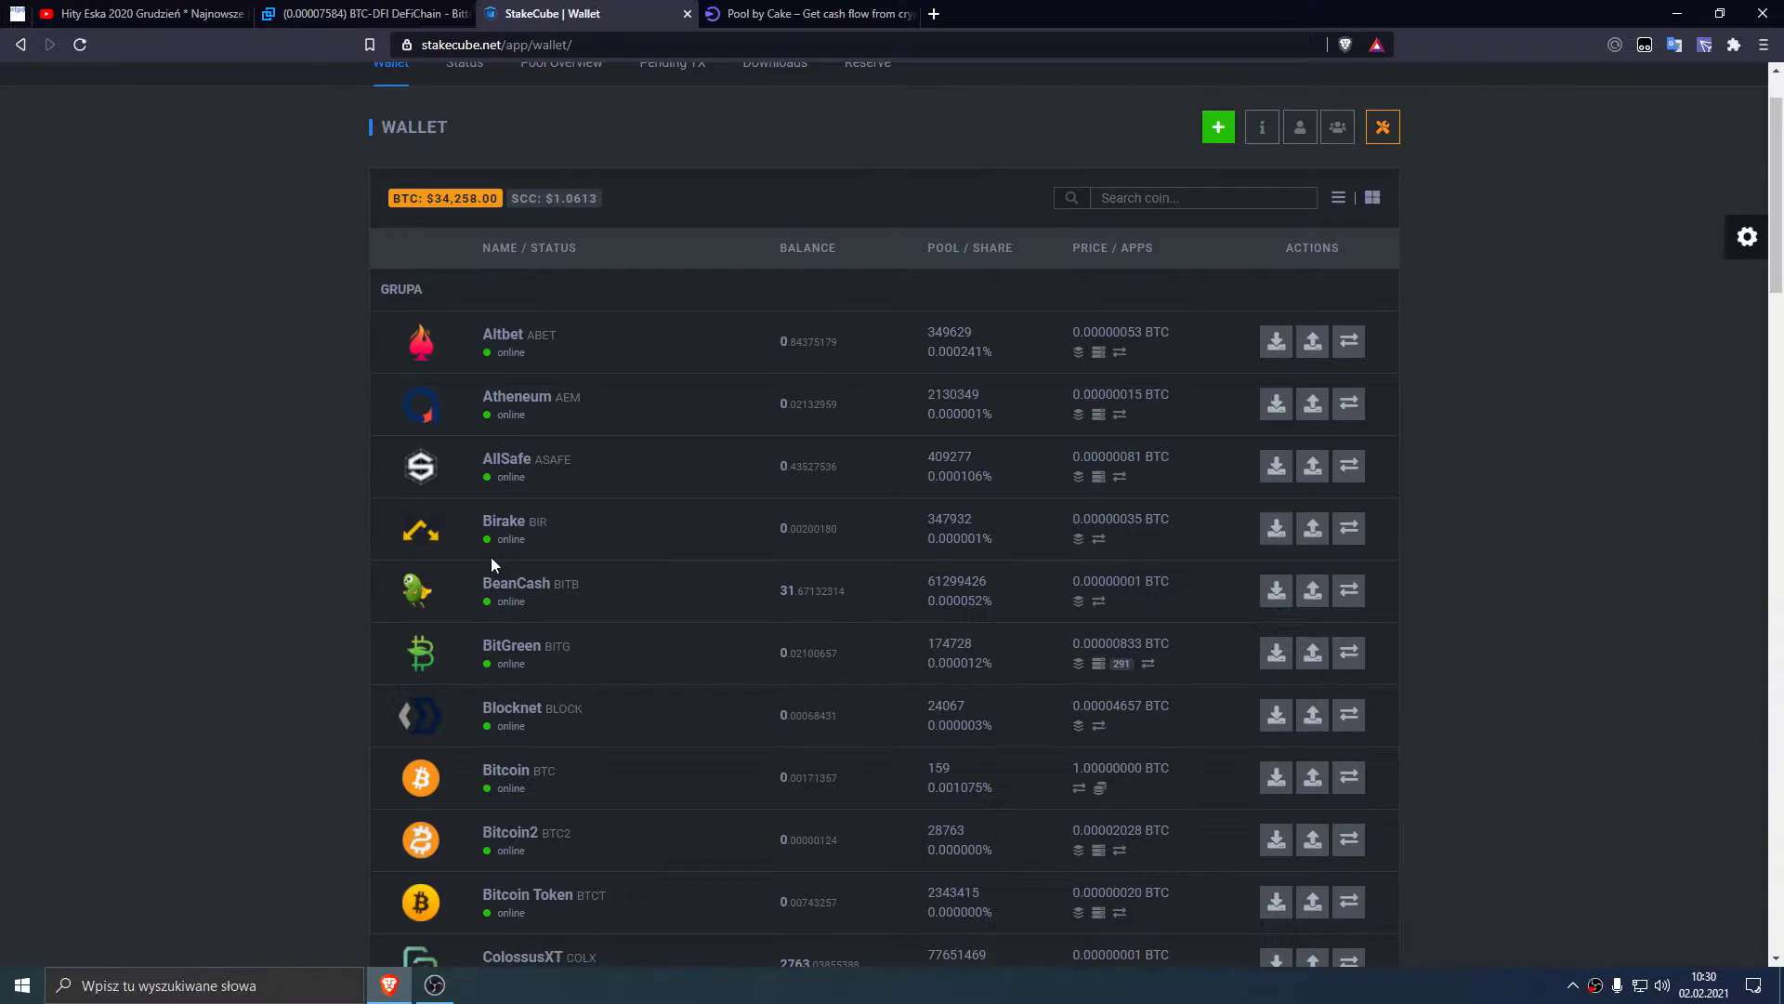
drag(854, 778, 507, 788)
click(756, 744)
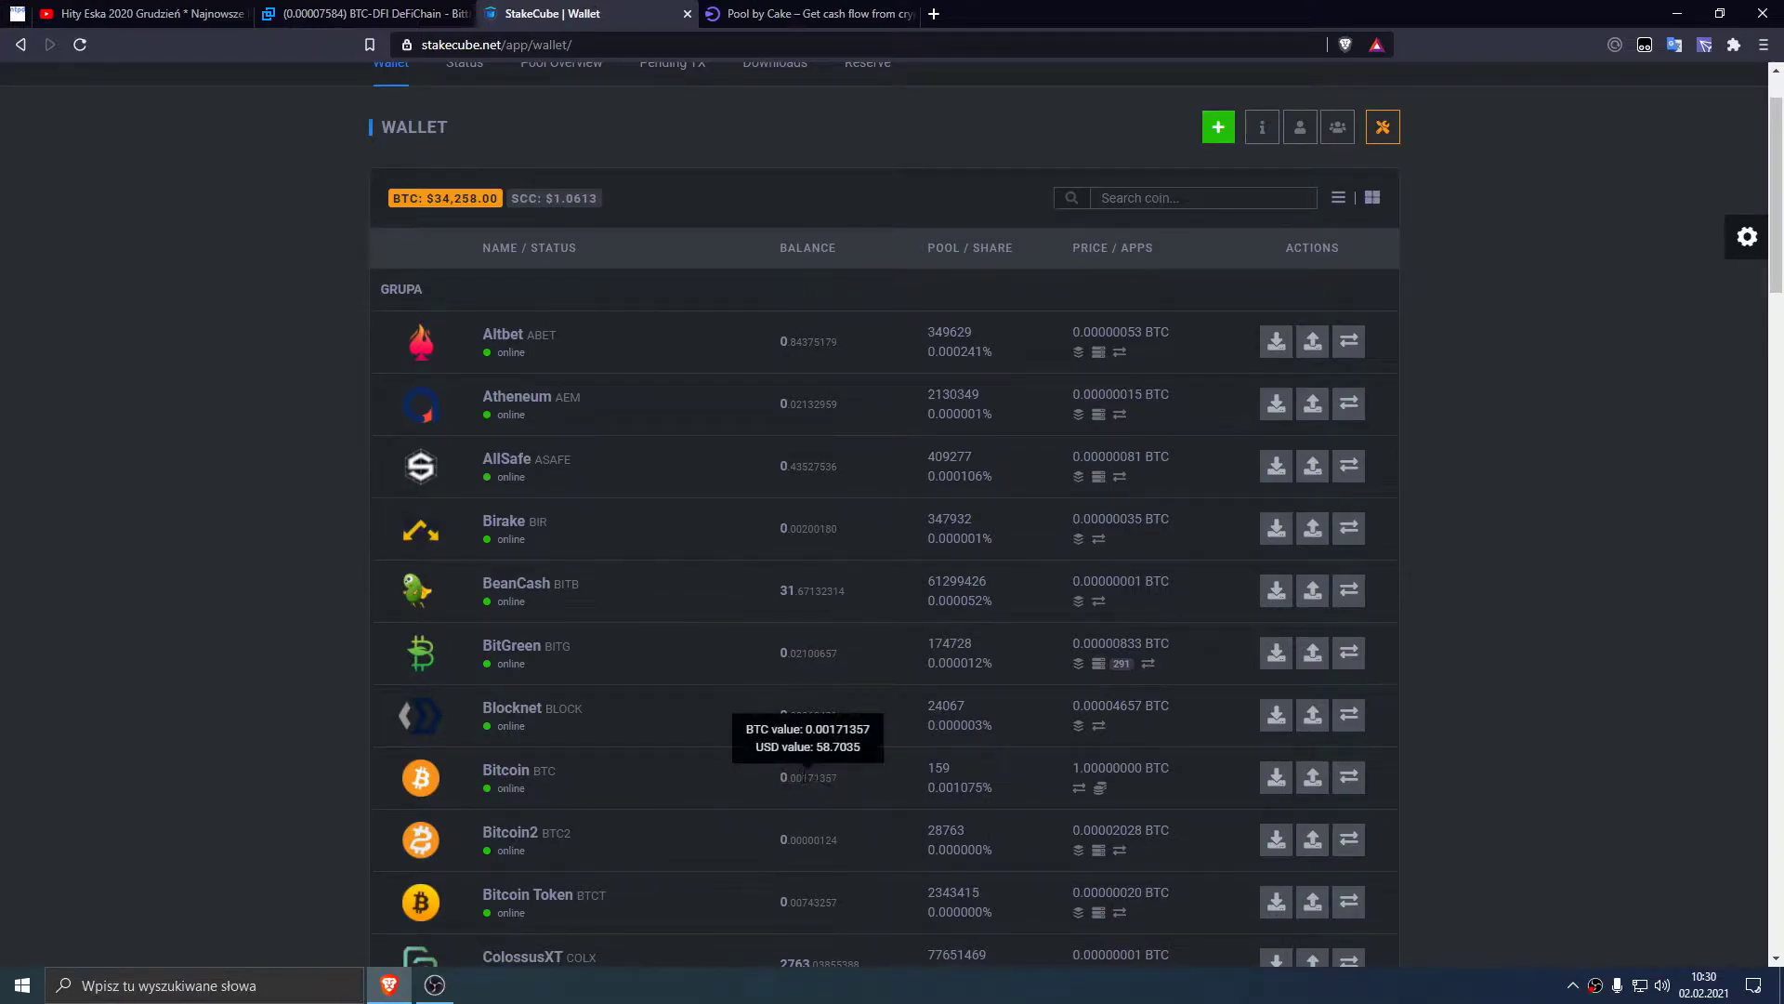
click(768, 11)
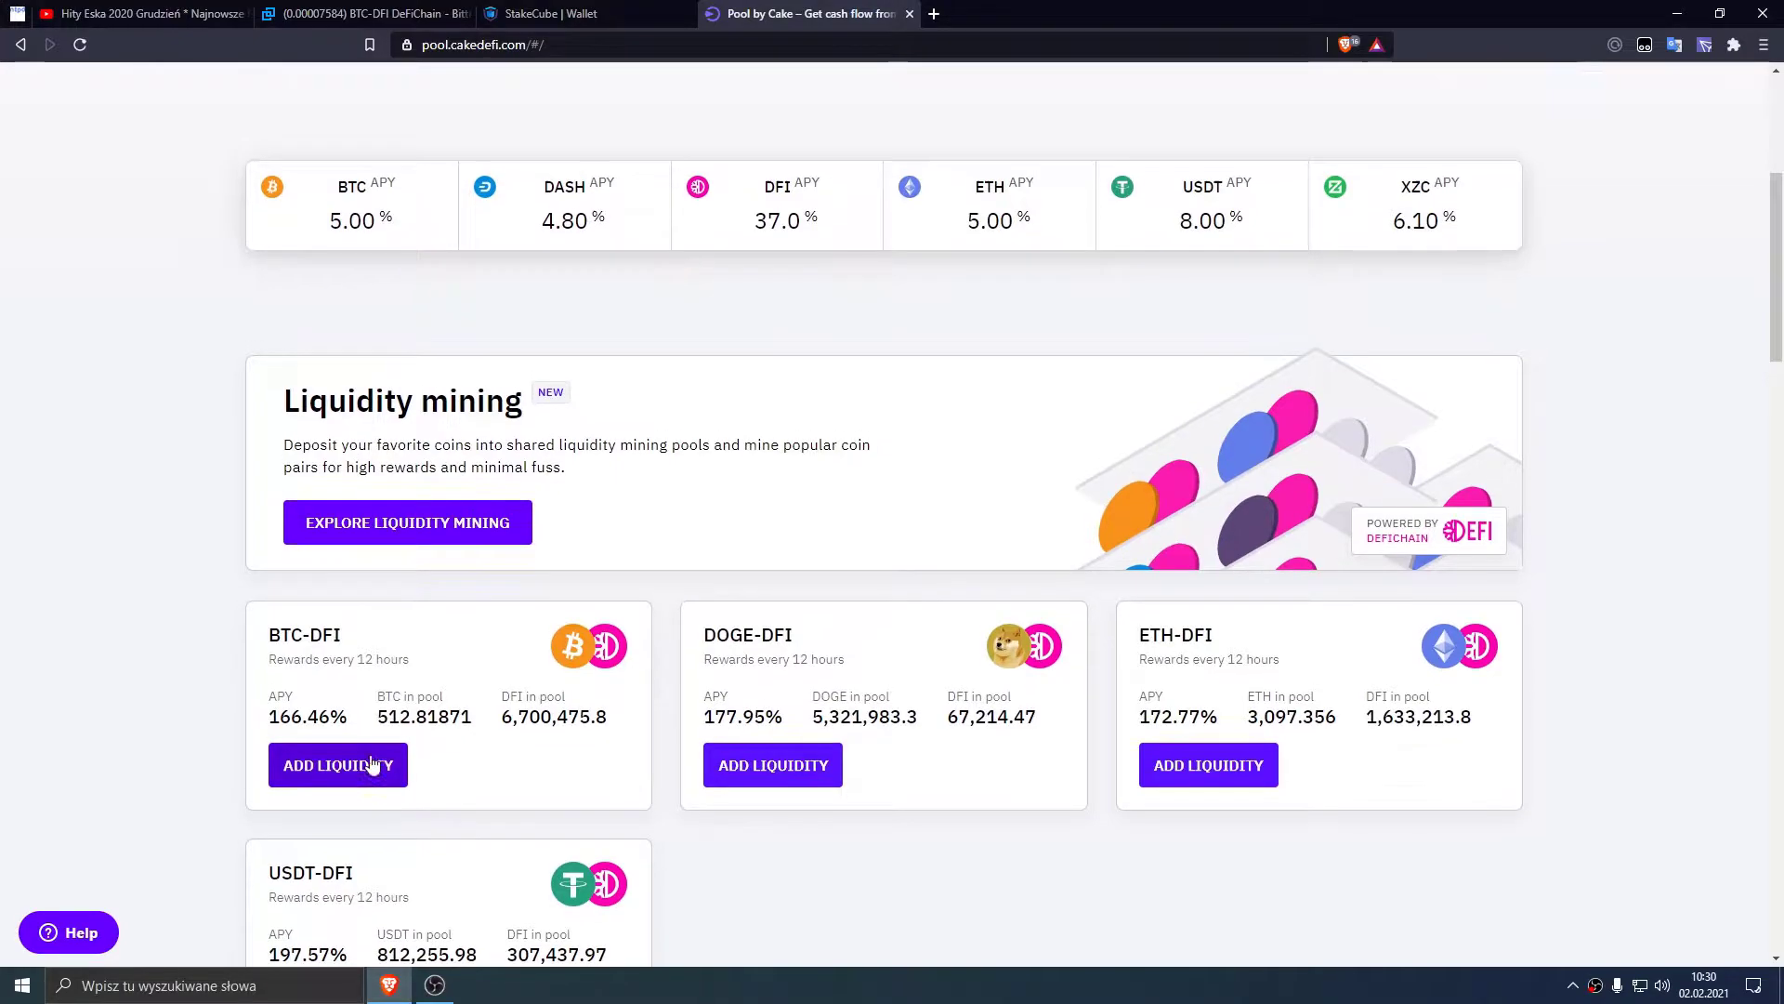
Step: Fill the BTC-DFI add-liquidity form with the maximum DFI balance, check the matching BTC amount, and close the form
scroll(390, 771, up, 2)
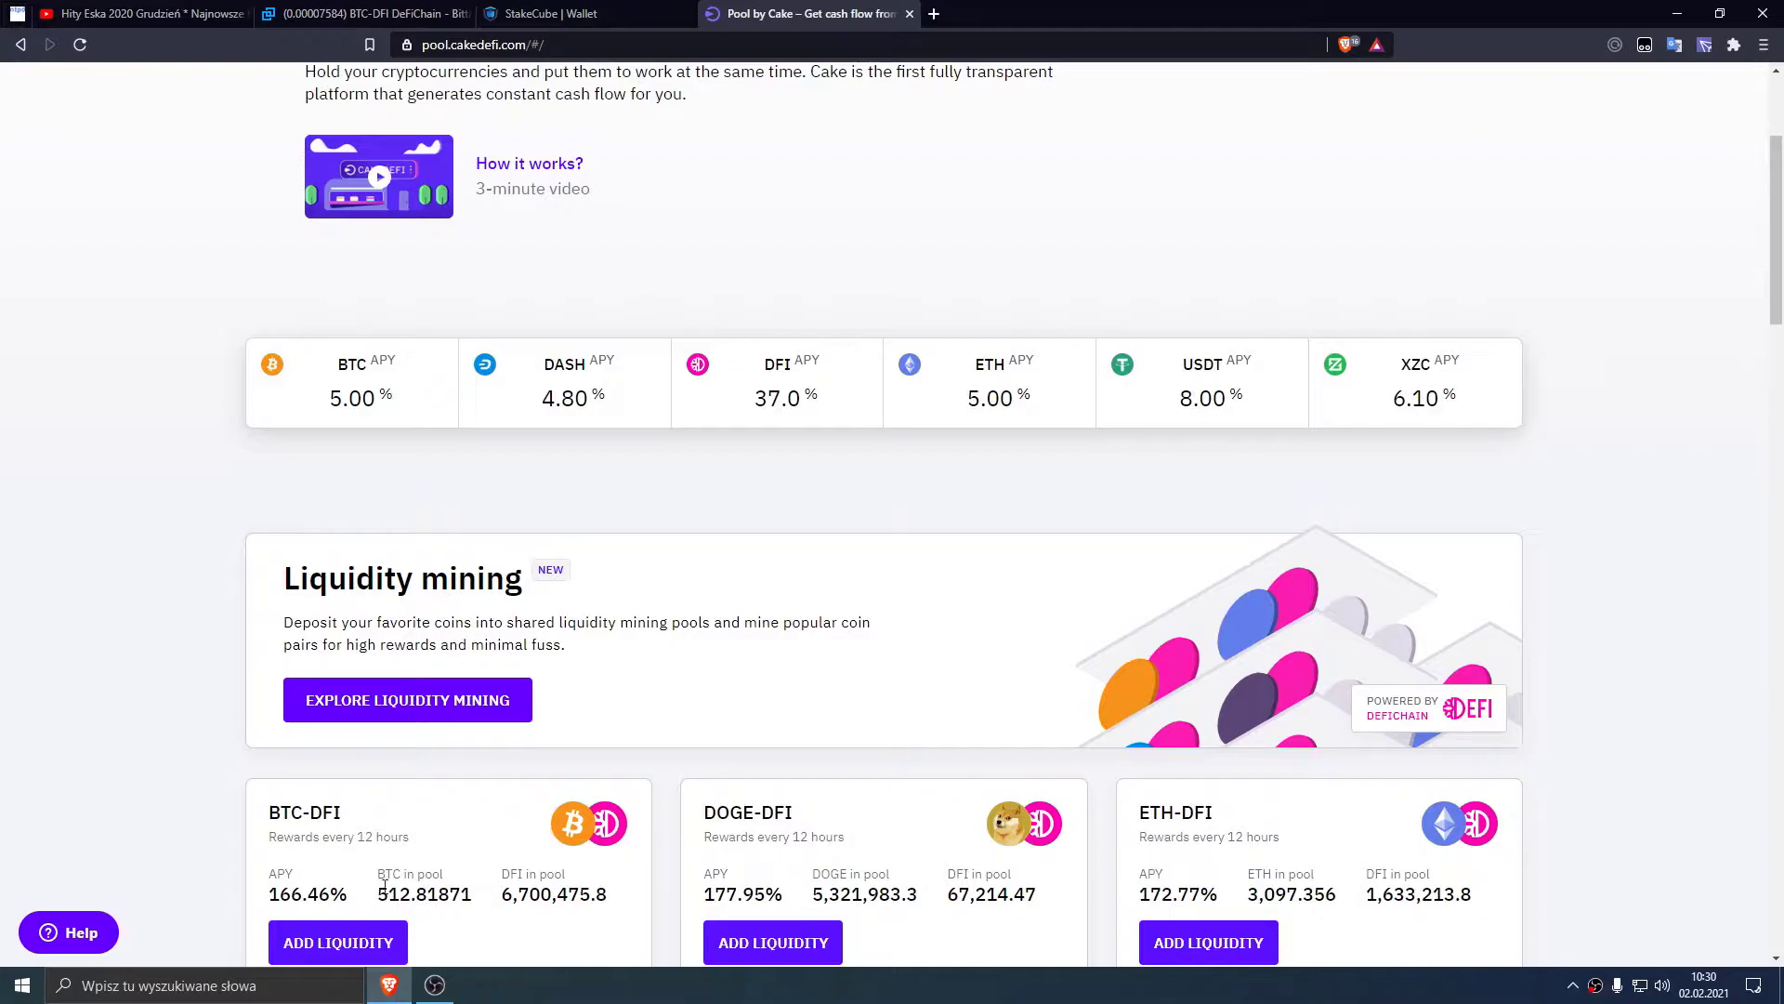
click(338, 940)
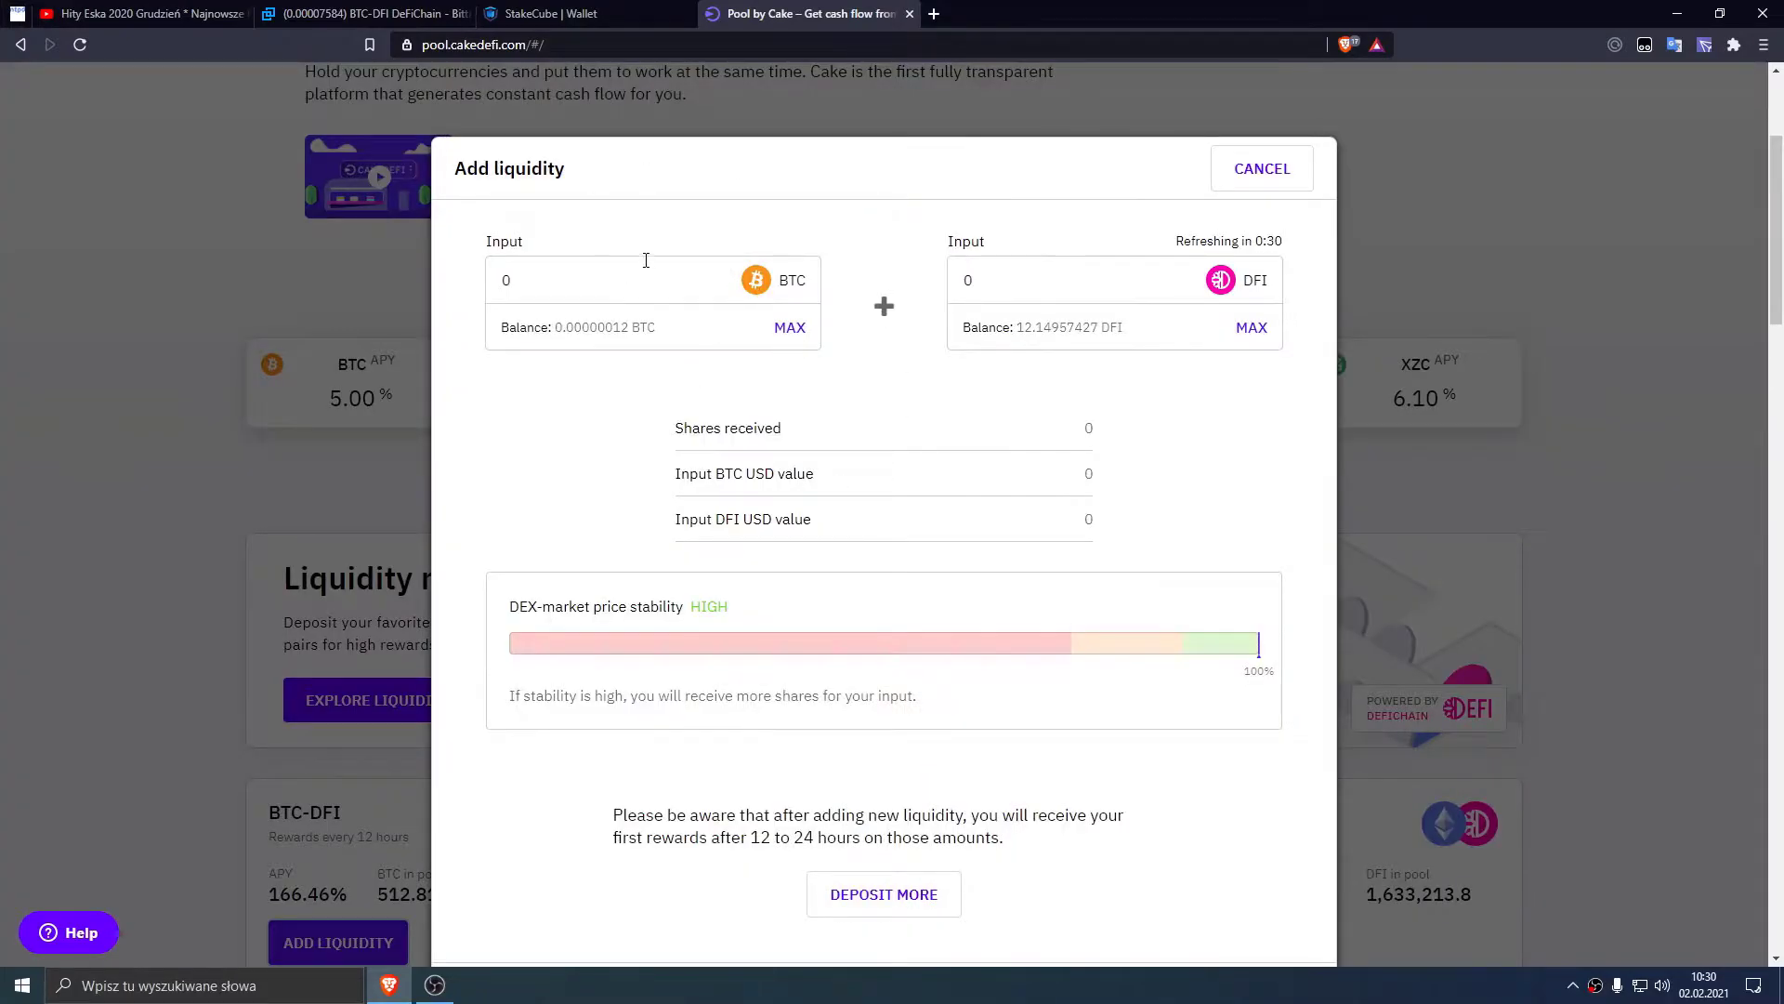
click(1249, 329)
drag(591, 281, 502, 281)
click(593, 284)
click(608, 289)
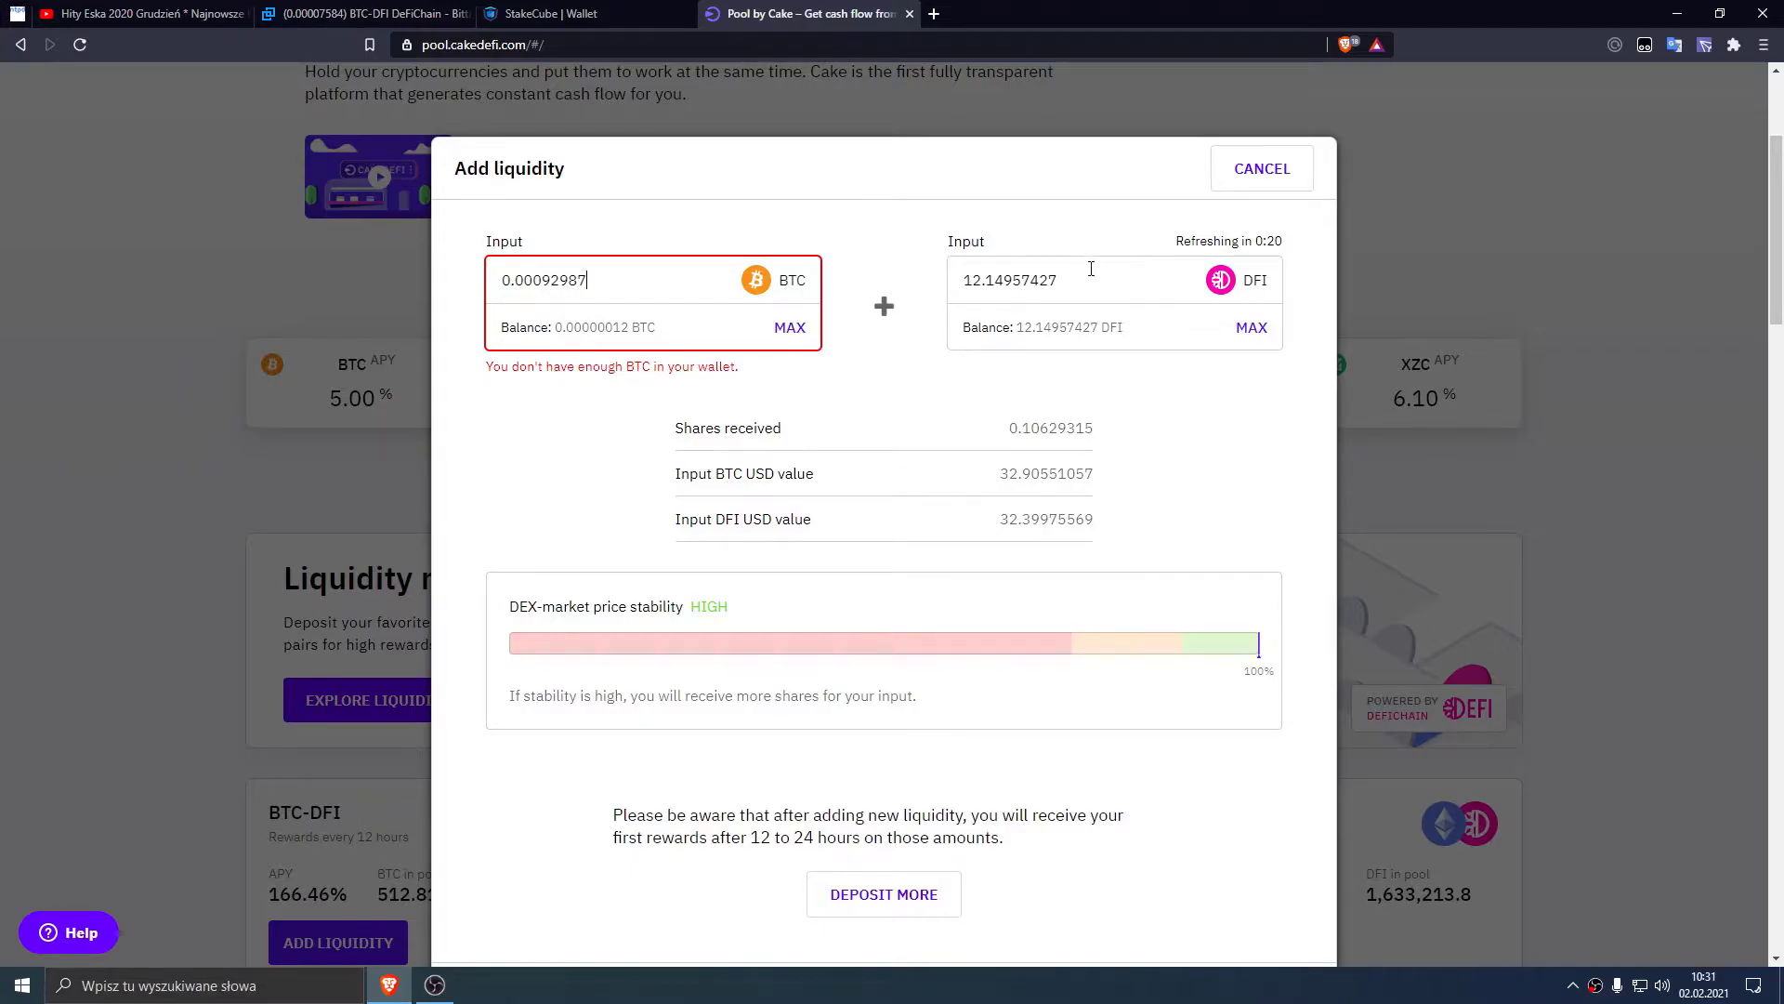
drag(570, 281, 502, 287)
click(292, 421)
Step: Look over the liquidity mining pools on the home page and open the account's wallets page
scroll(325, 400, down, 12)
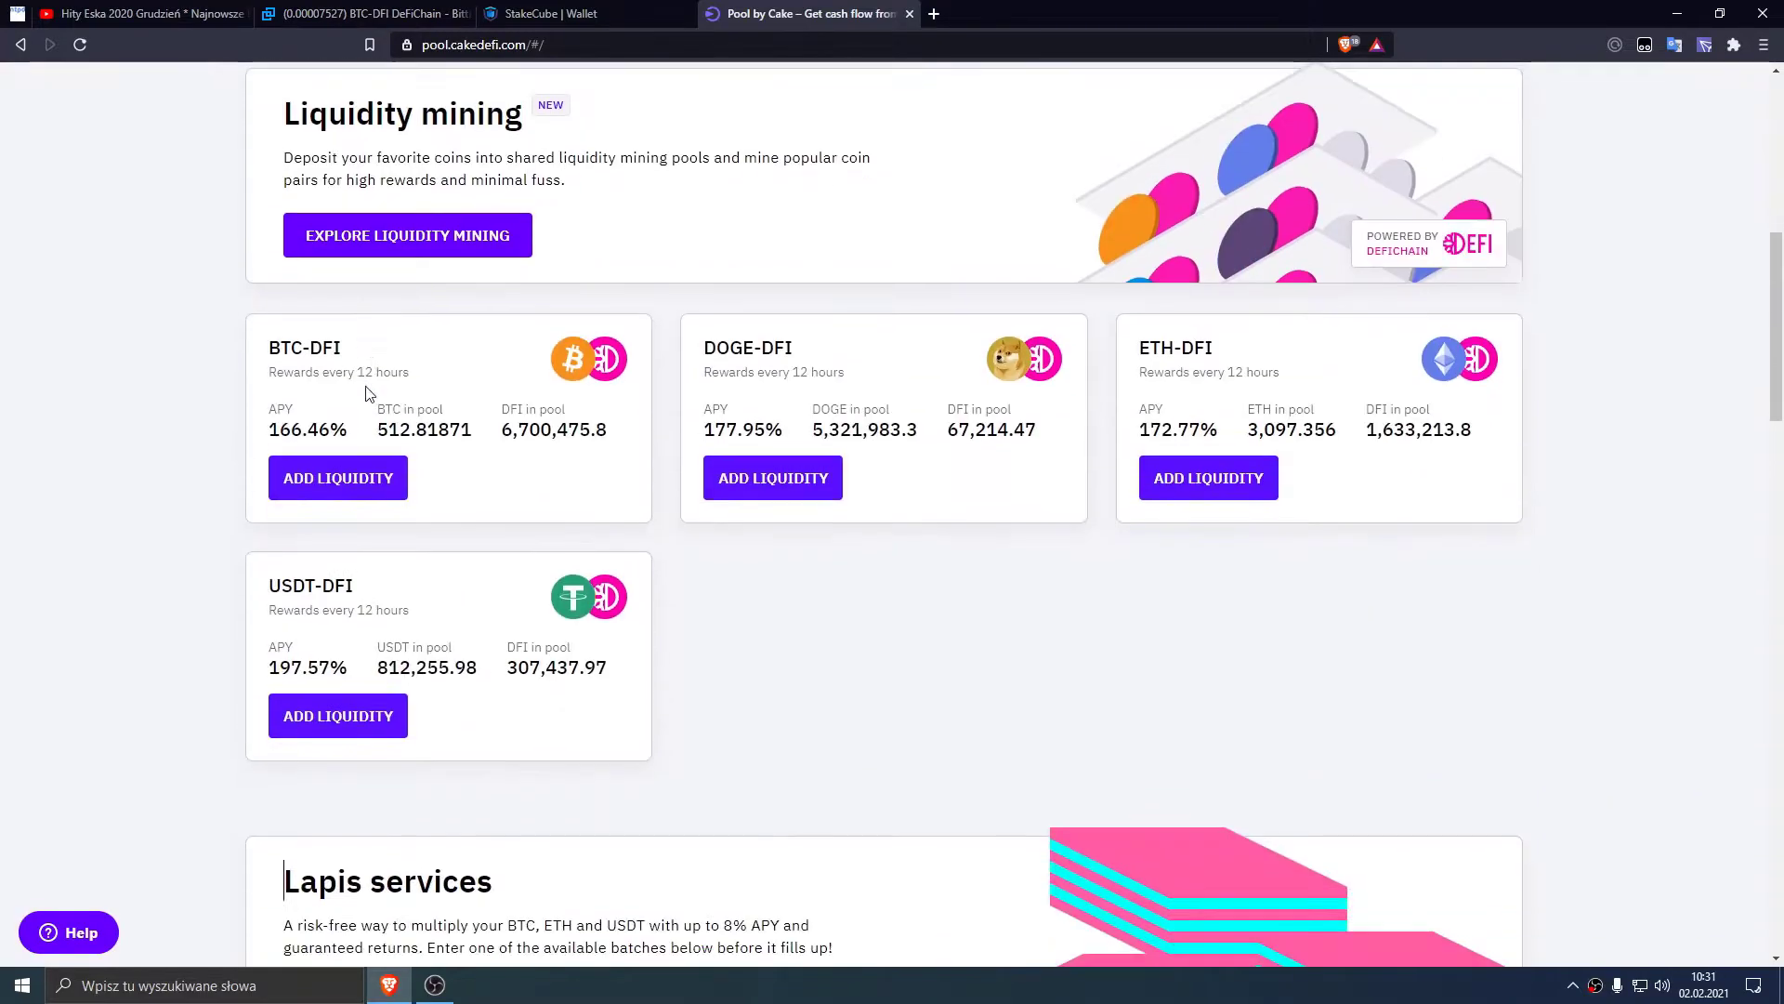
scroll(418, 409, down, 6)
scroll(576, 446, up, 7)
scroll(625, 459, up, 15)
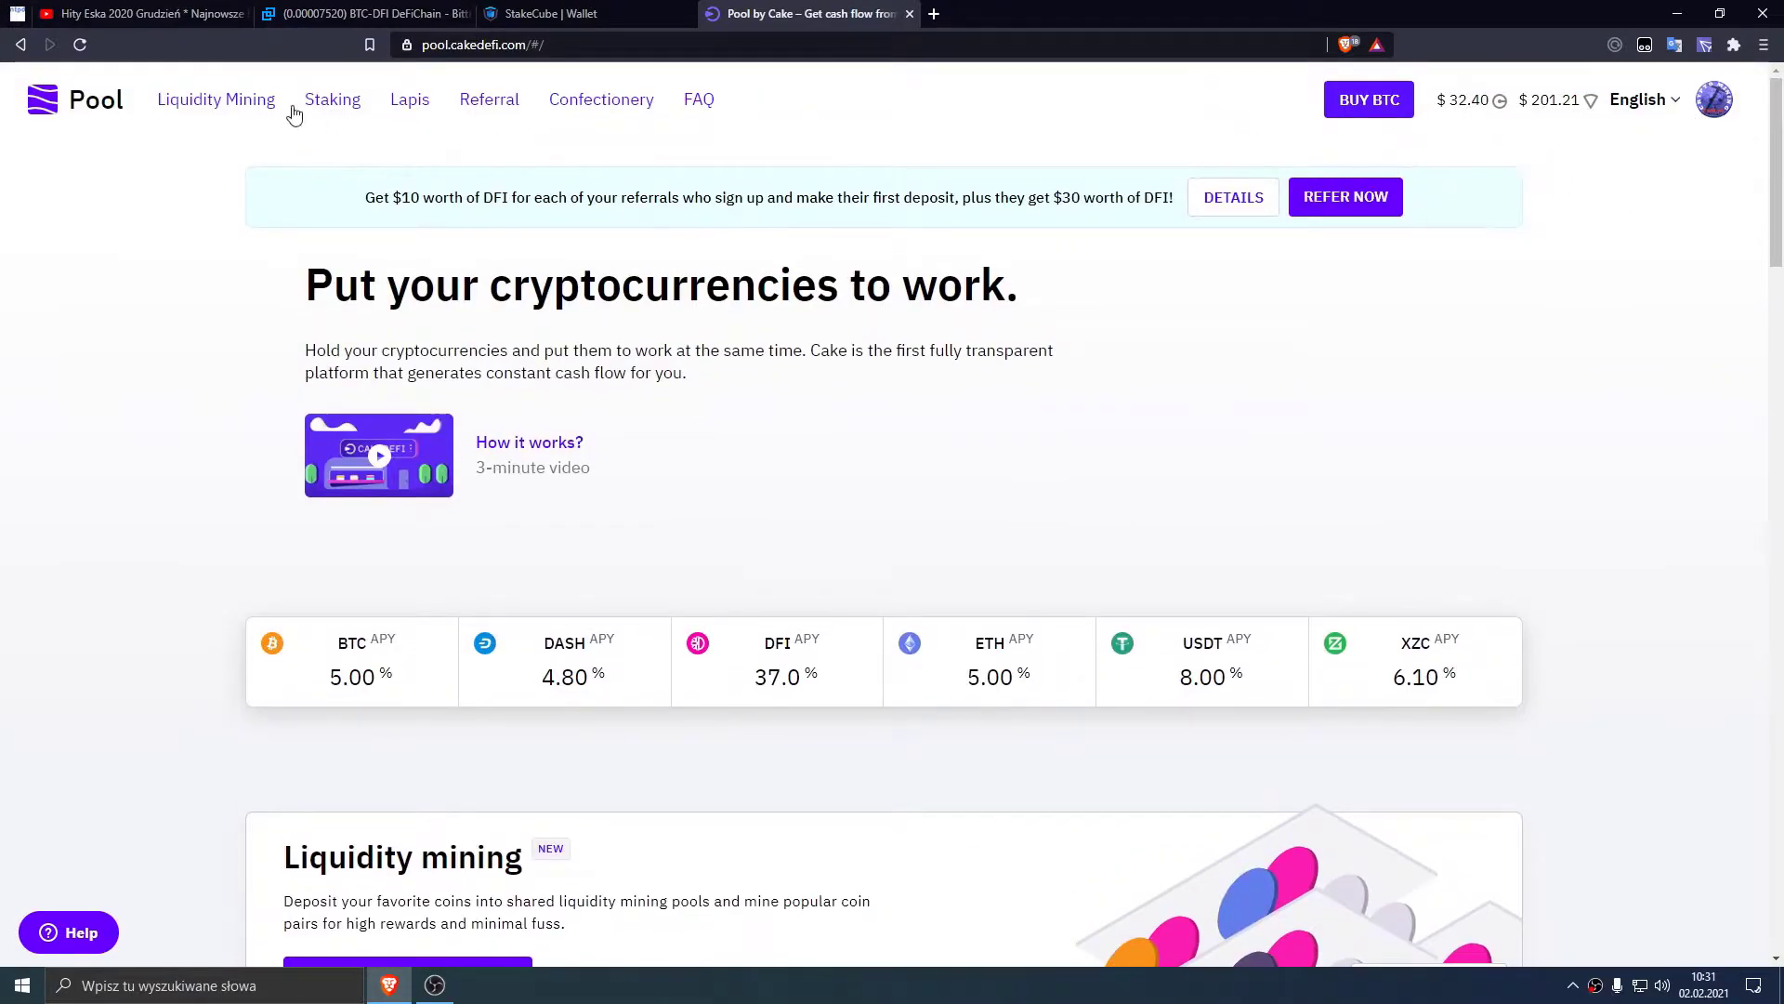
click(1714, 100)
click(1544, 189)
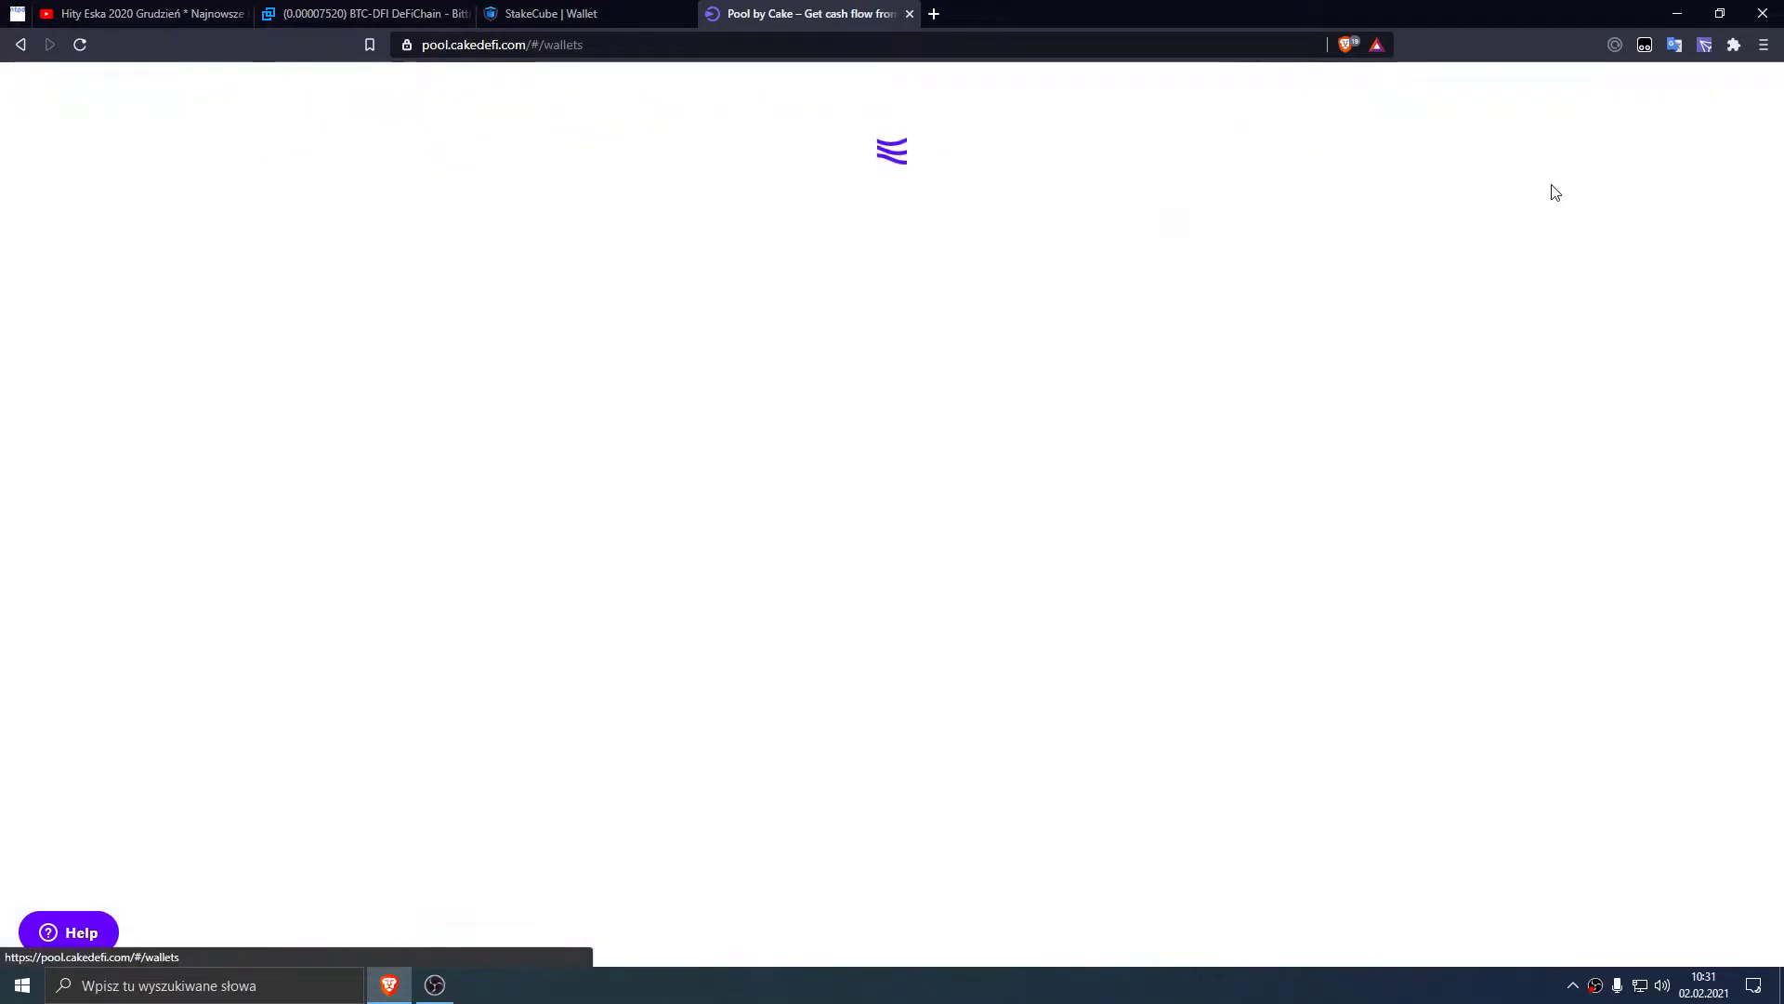
Step: Page forward twice through the Rewards Listing on the wallets page to review the earlier DFI rewards
scroll(1227, 628, down, 1)
scroll(1213, 634, down, 6)
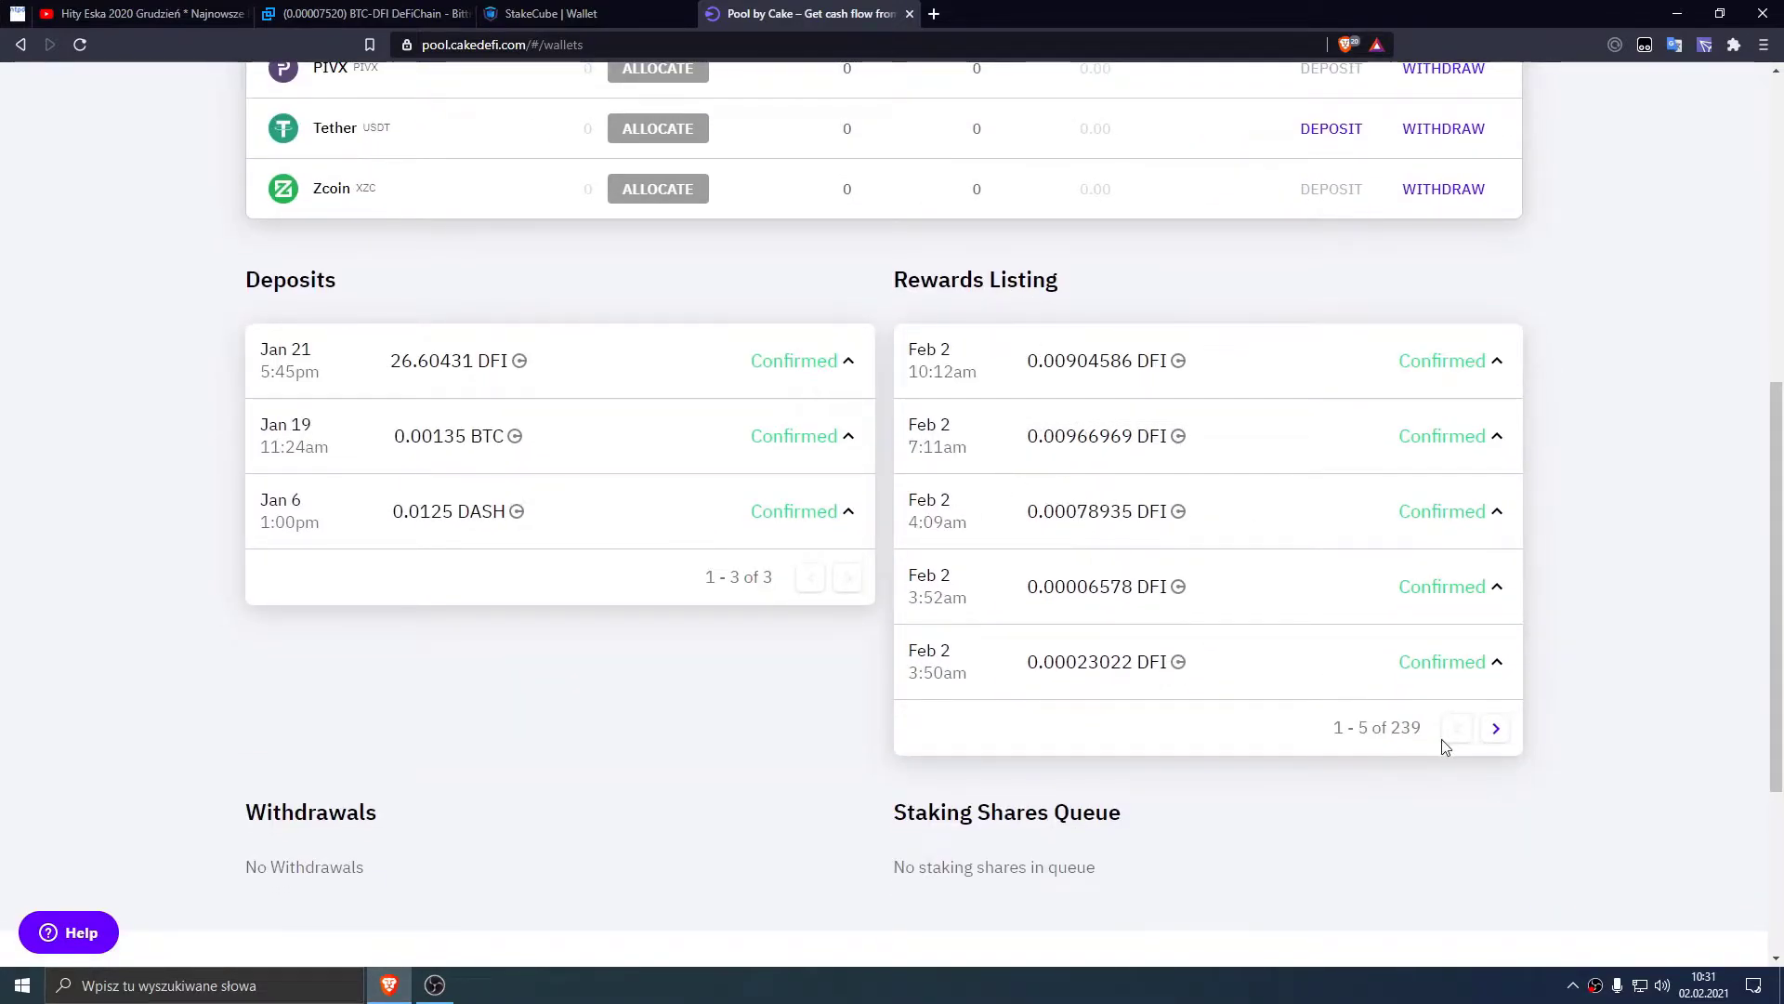
click(1495, 728)
drag(1423, 728, 1395, 731)
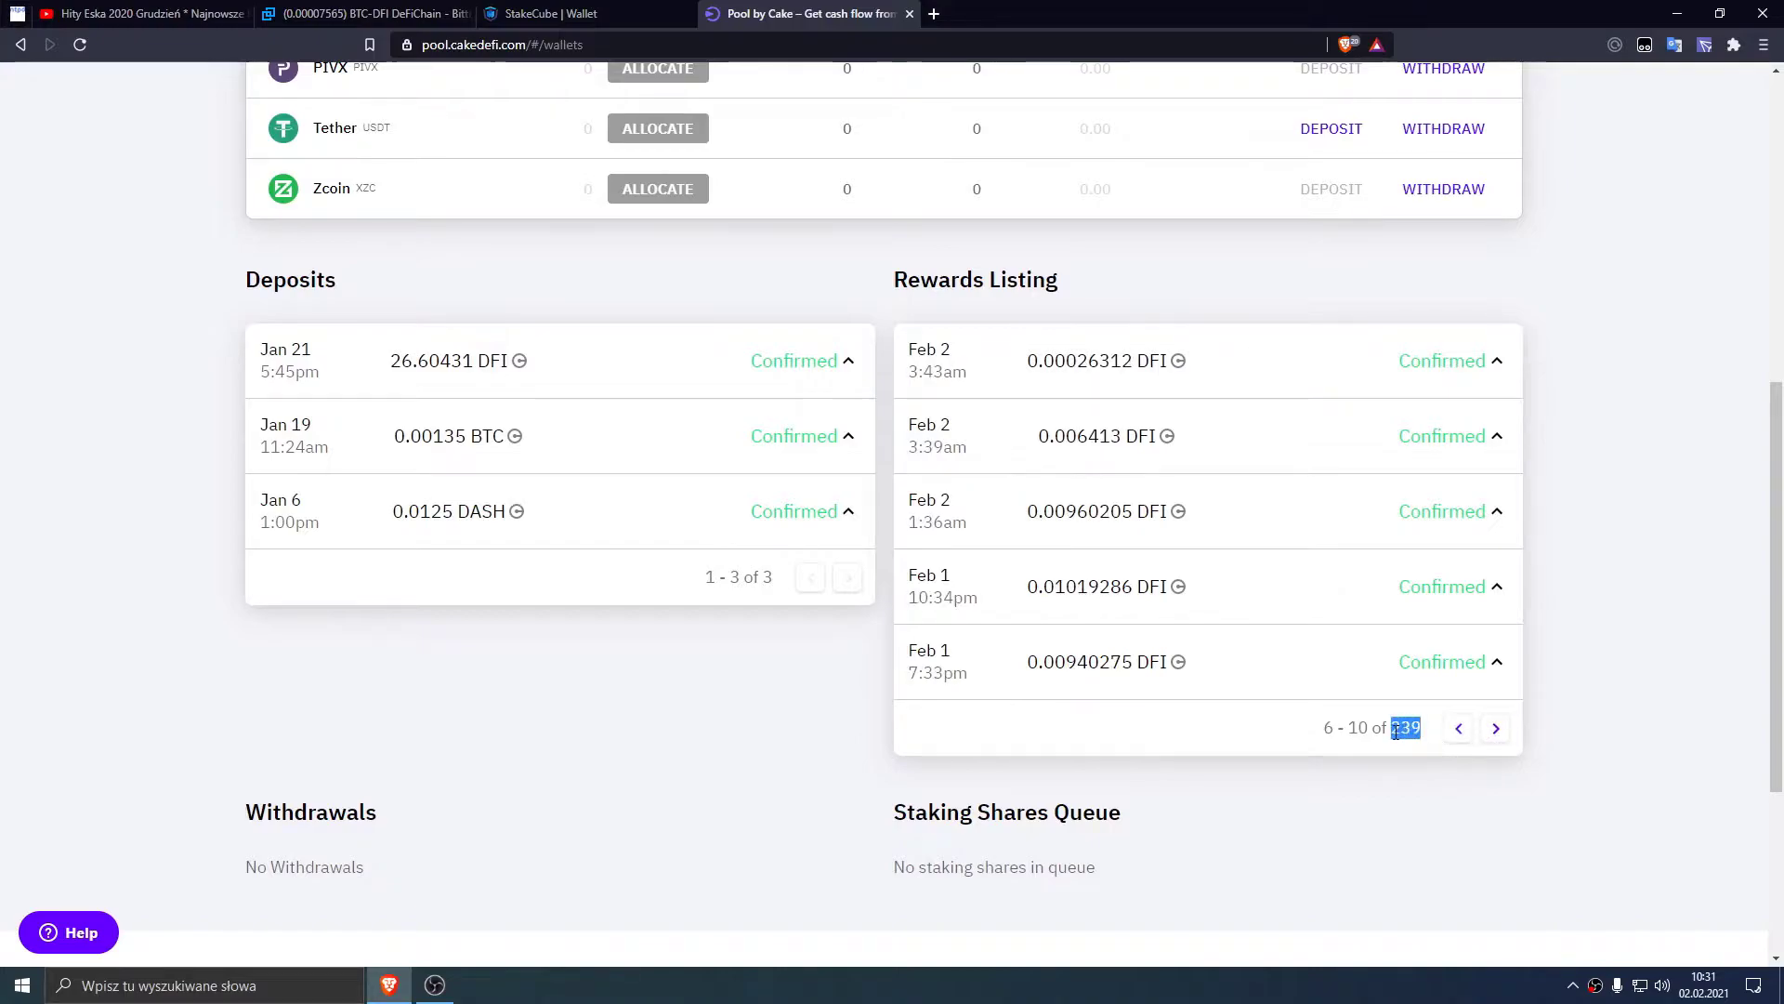
click(1496, 731)
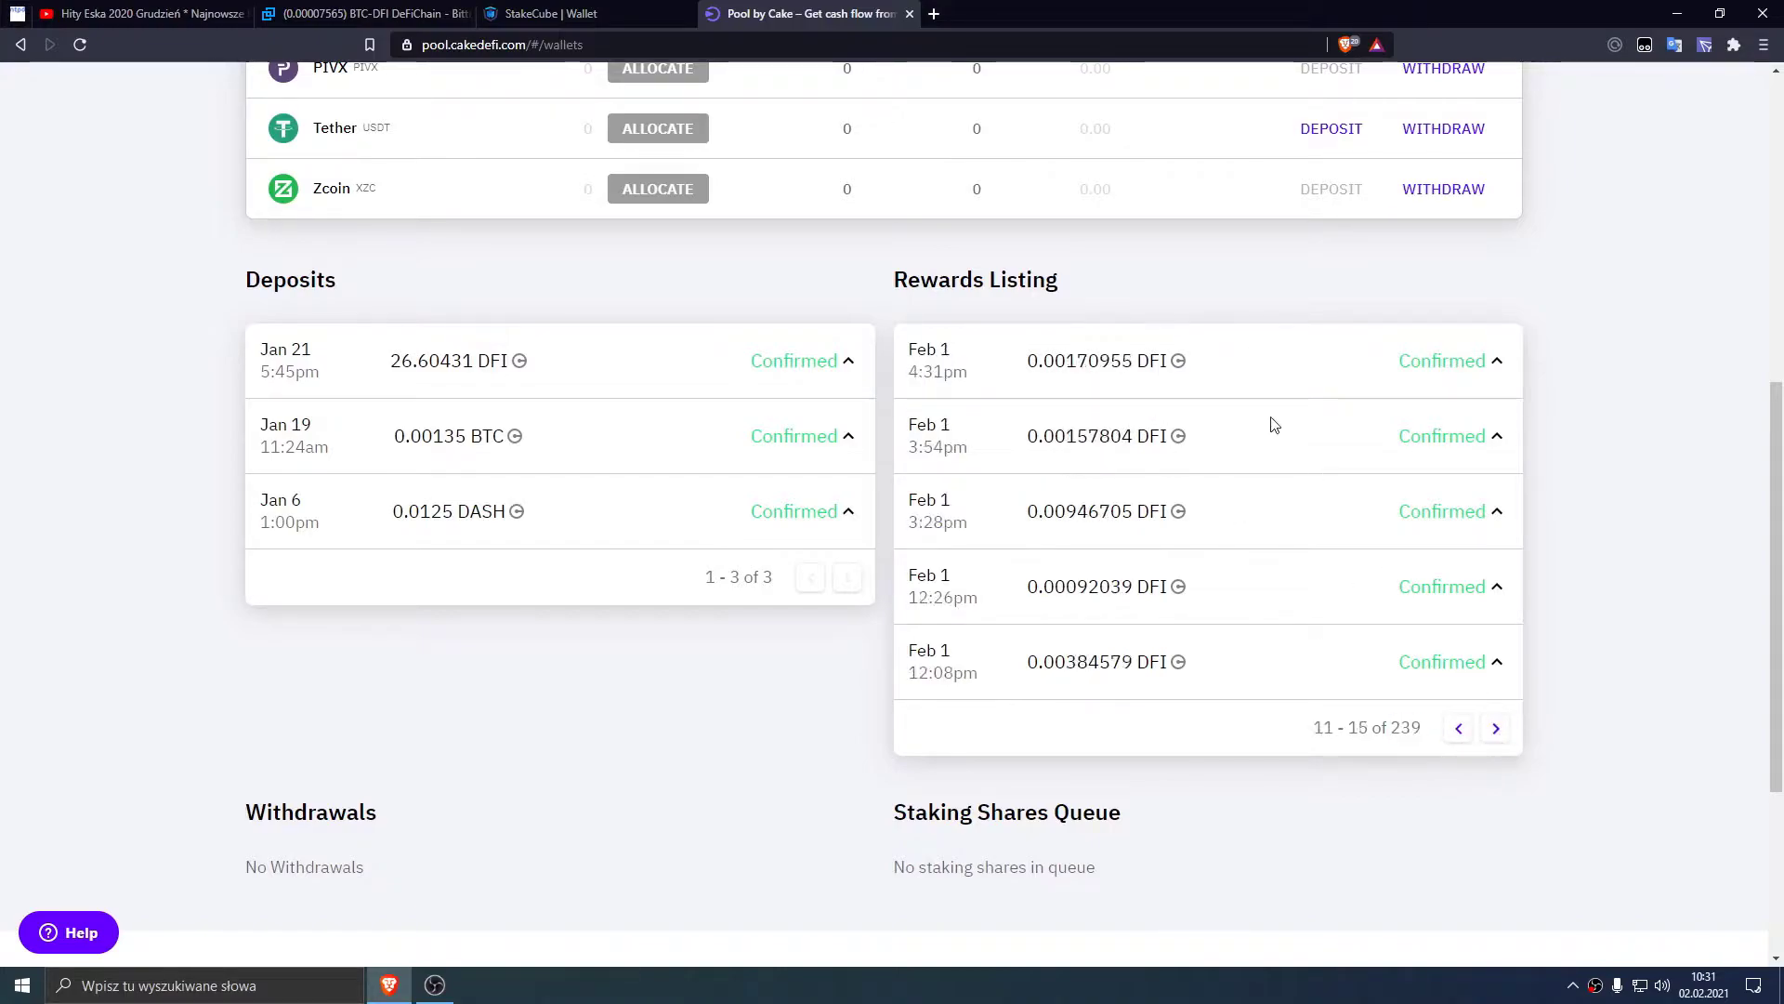
Step: Examine the DeFi row's allocated amount, total and USD value in the portfolio, along with the deposits list
scroll(1131, 650, up, 7)
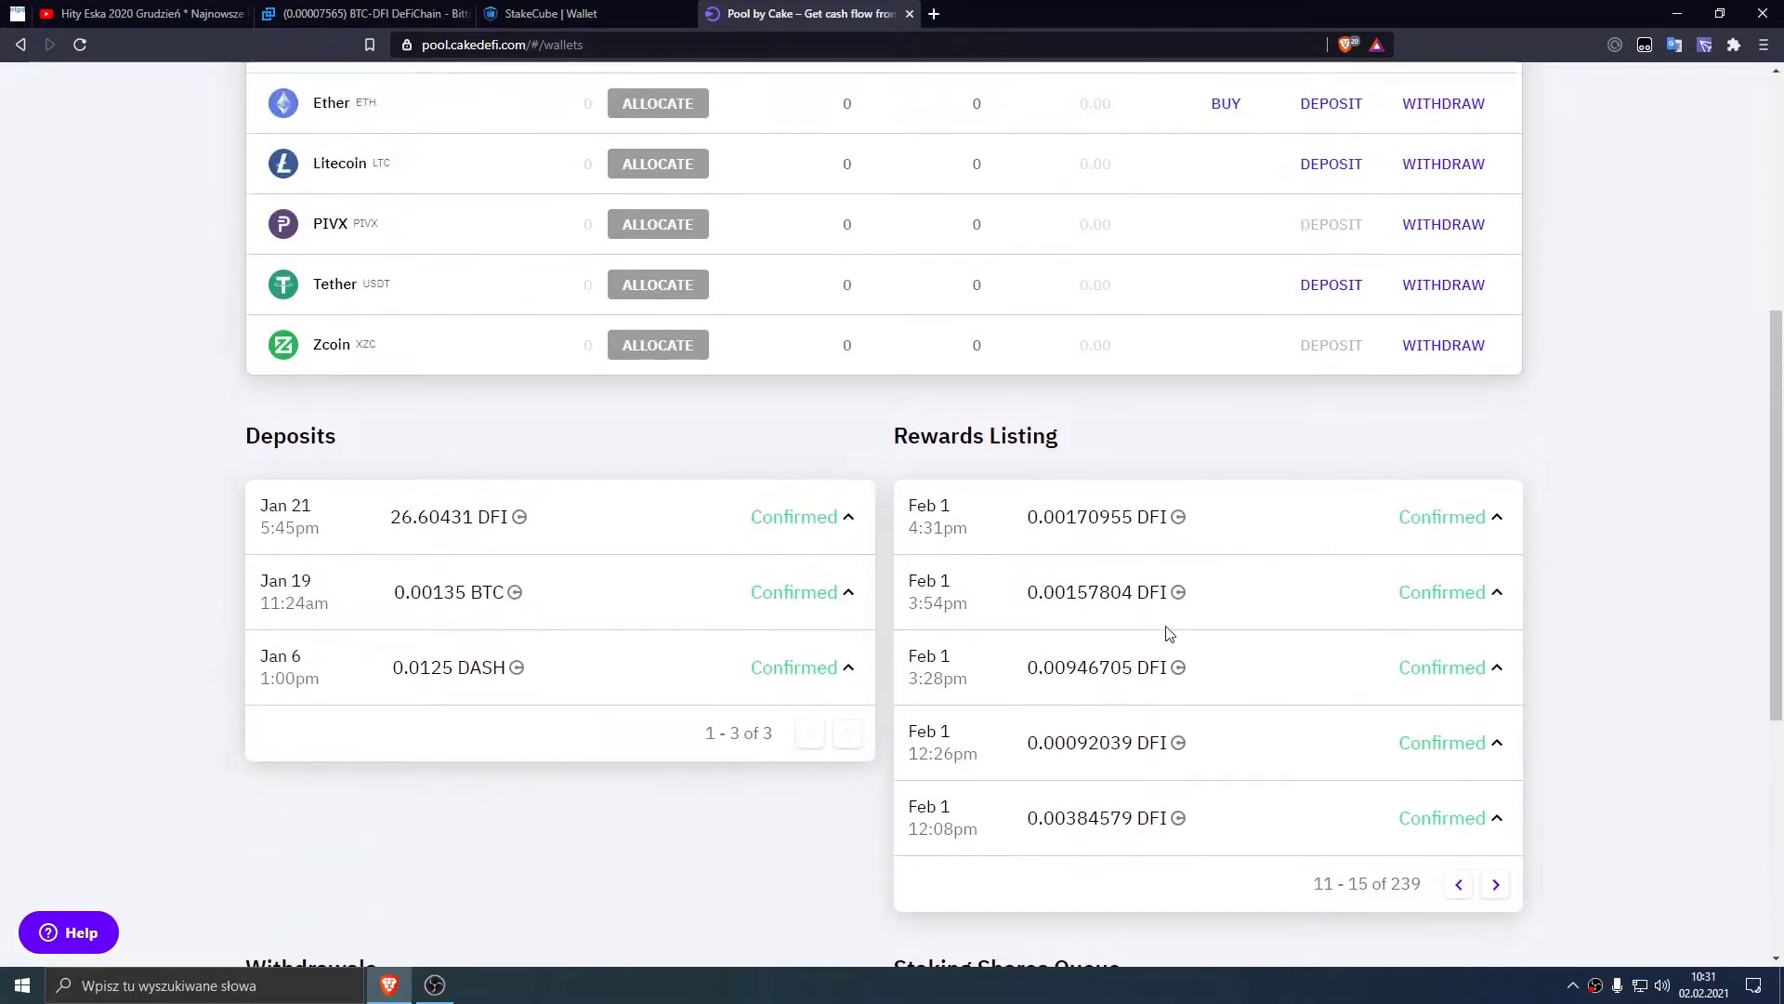
double_click(818, 497)
click(776, 510)
mouse_move(883, 506)
mouse_down()
mouse_move(832, 489)
mouse_move(856, 505)
mouse_up()
drag(1059, 499, 1127, 499)
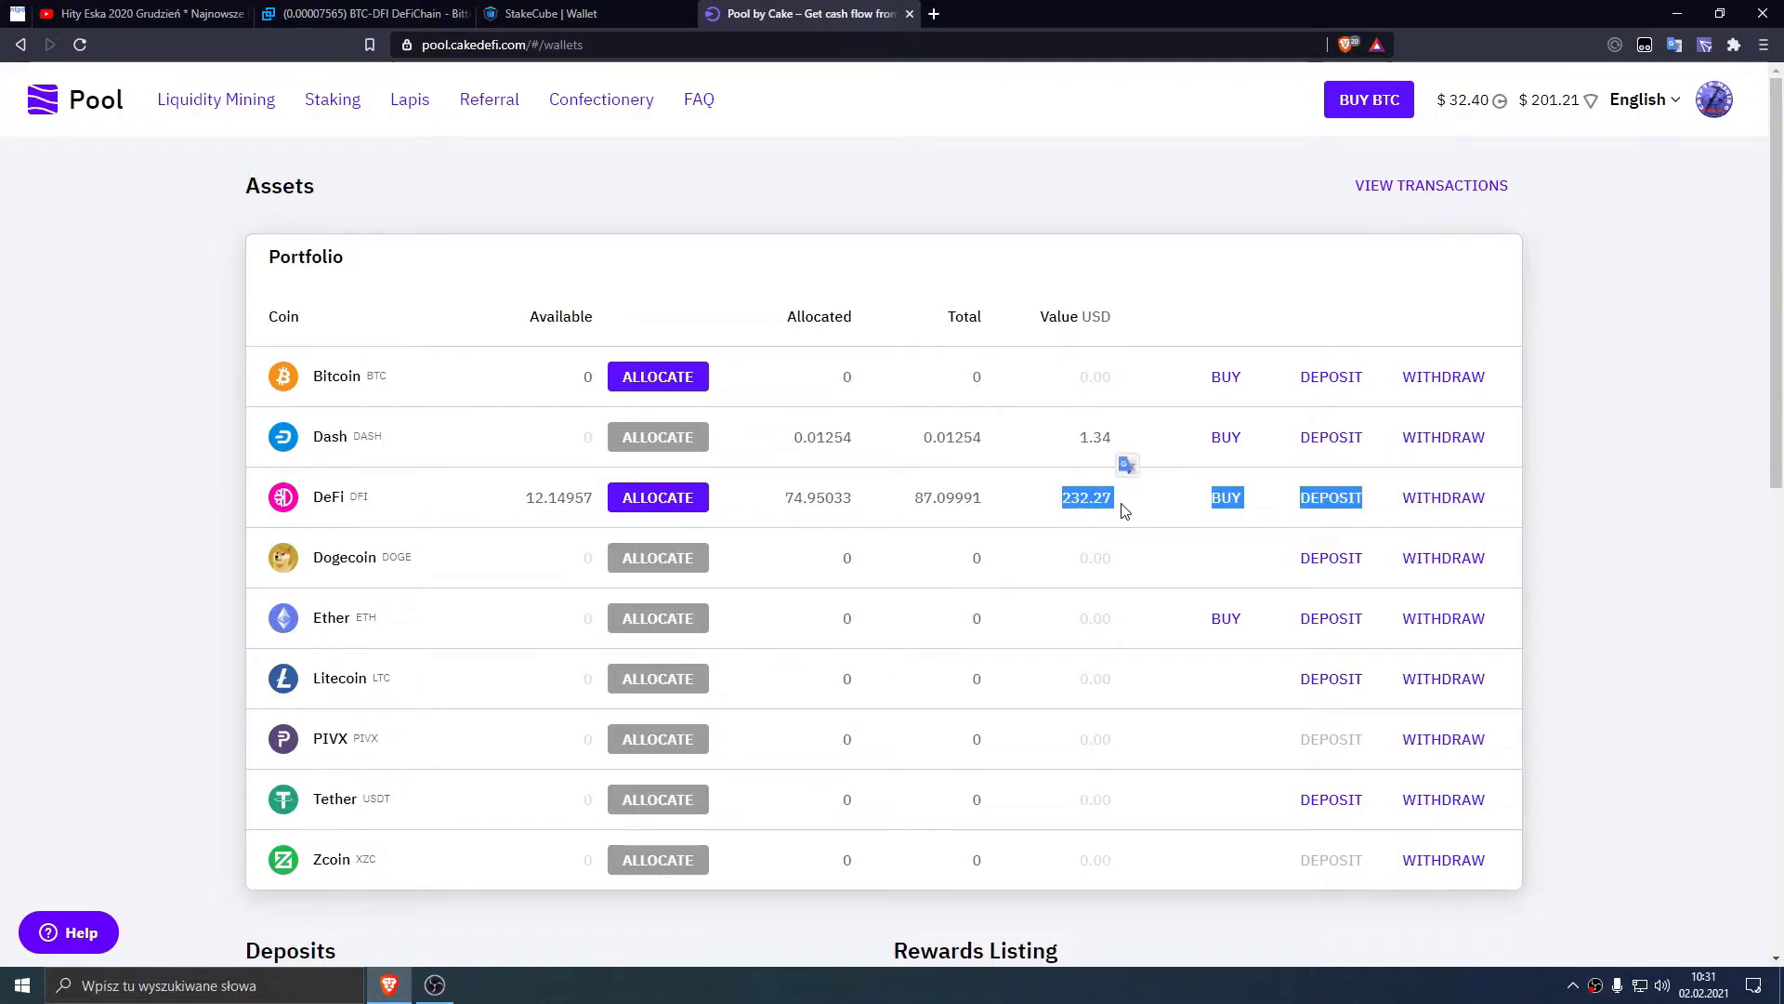
click(1067, 601)
scroll(597, 331, down, 6)
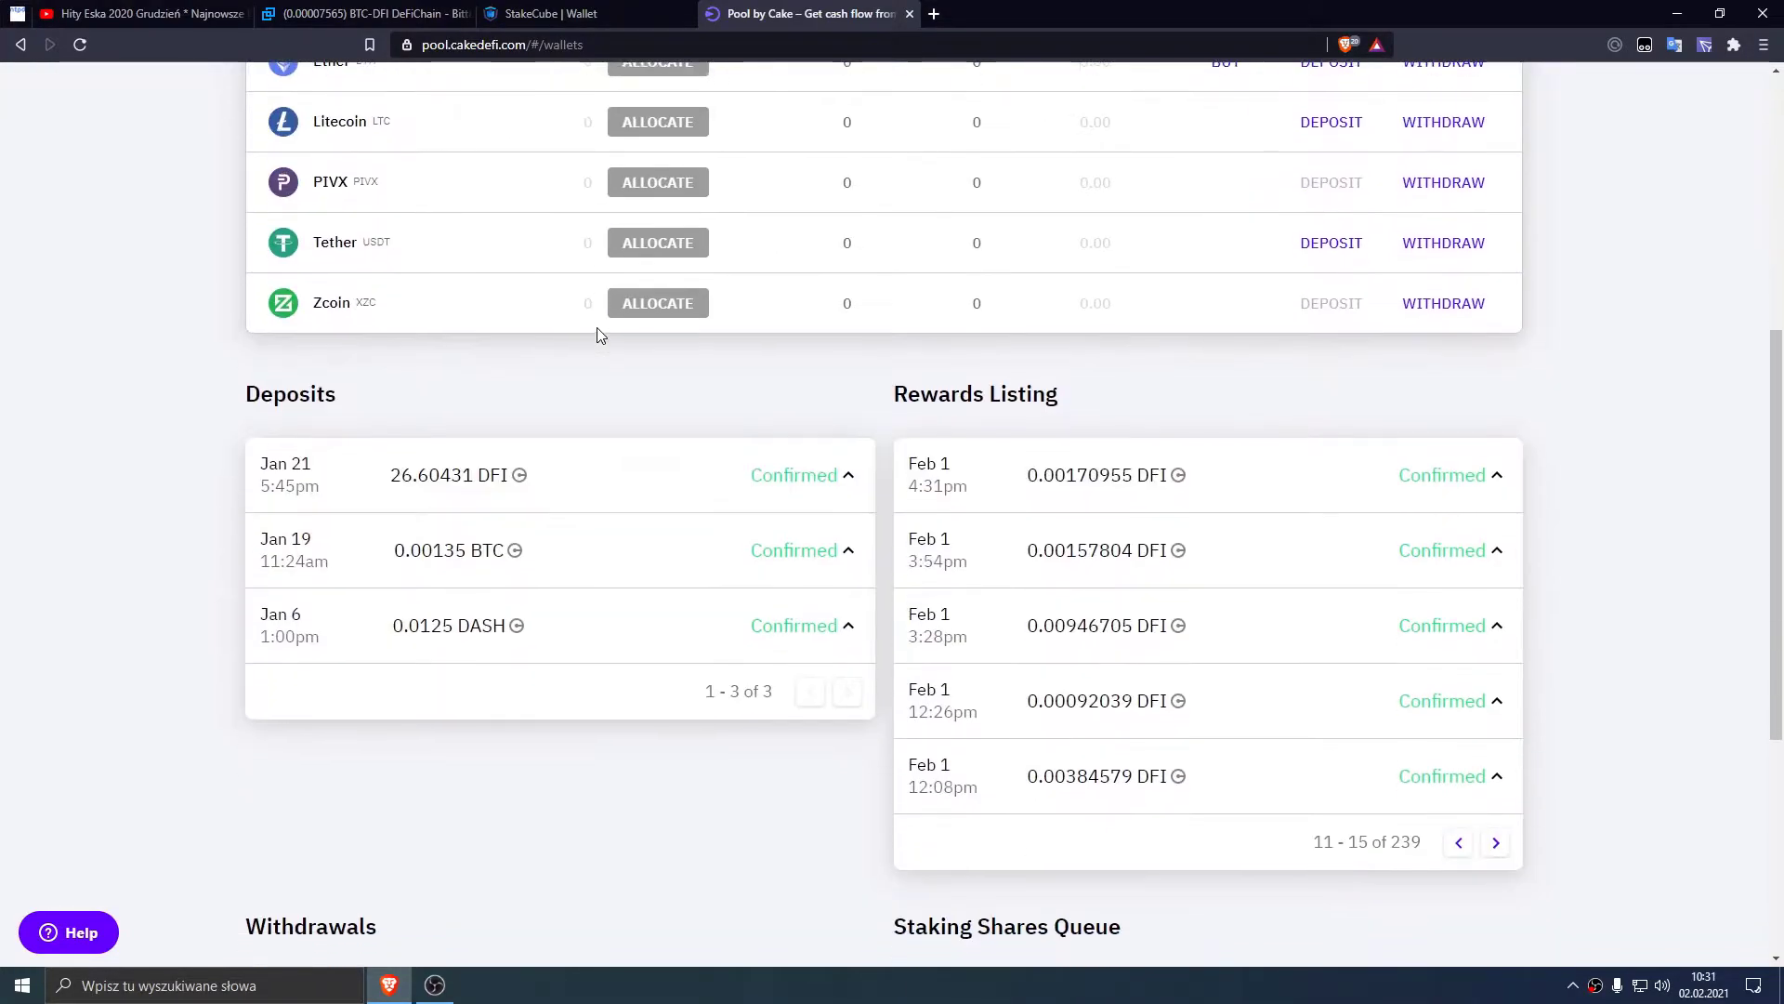
scroll(600, 335, up, 2)
scroll(598, 332, up, 4)
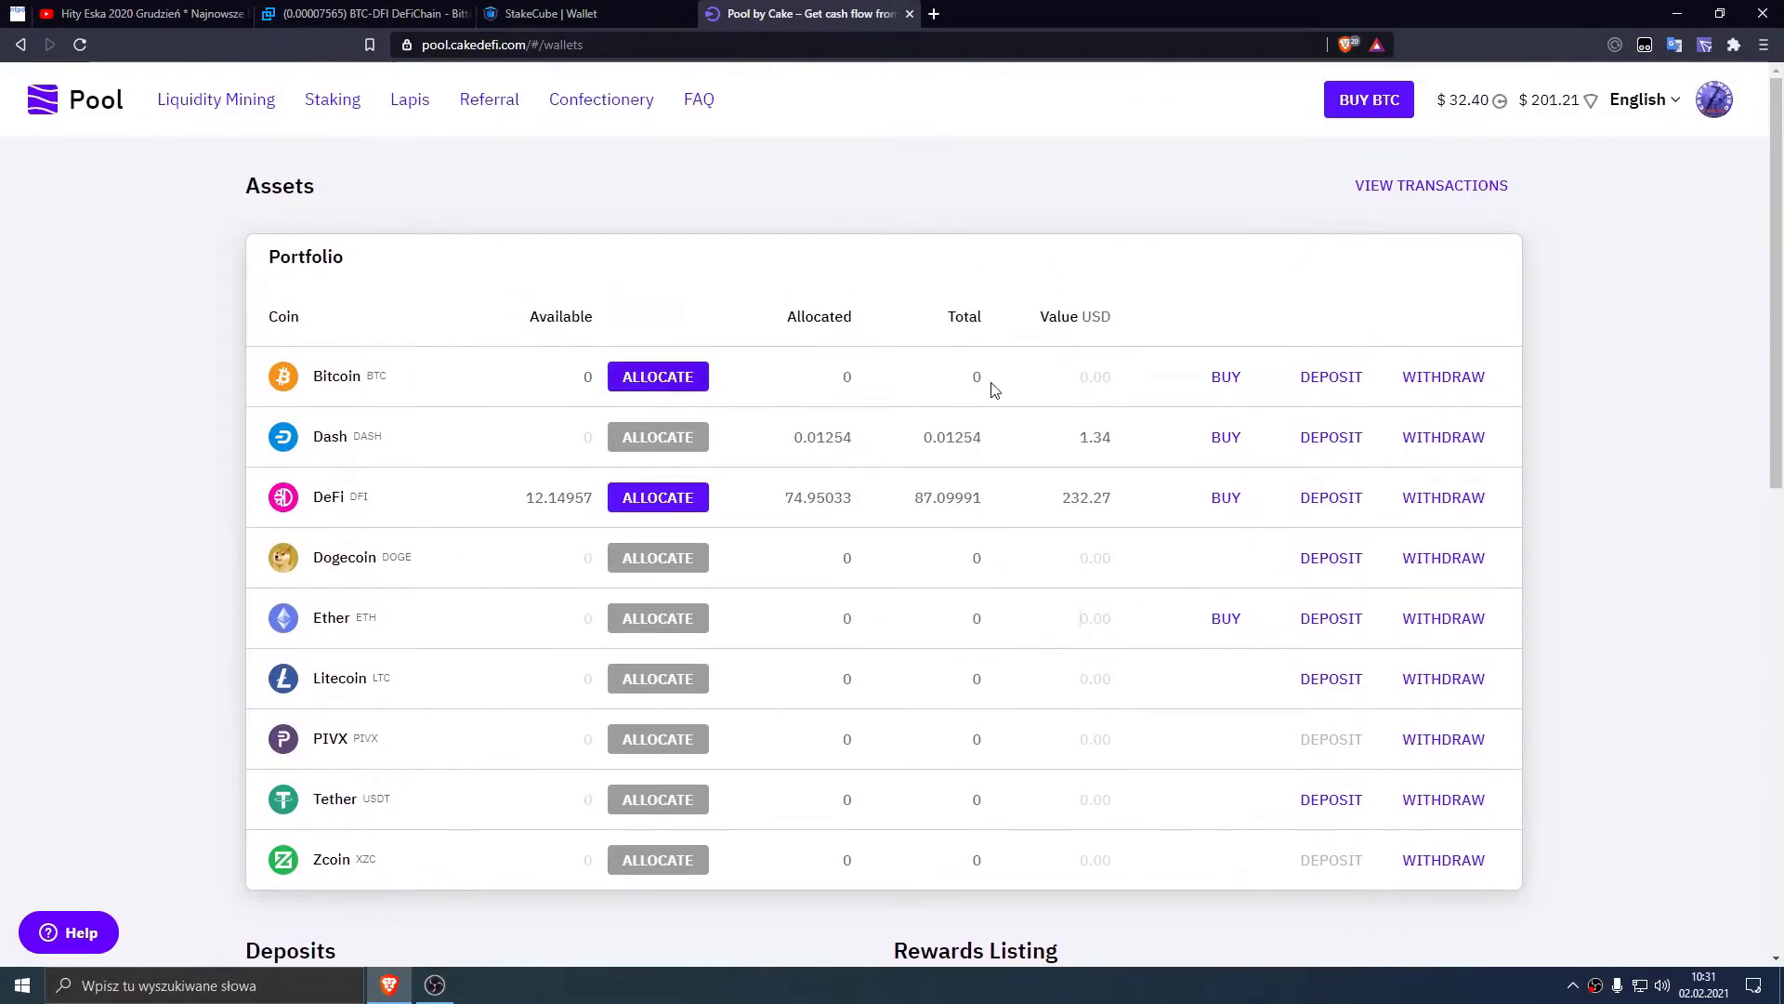
Step: Open the Bitcoin deposit form, view the DeFiChain transfer network option, and set the network back to Bitcoin
click(1325, 378)
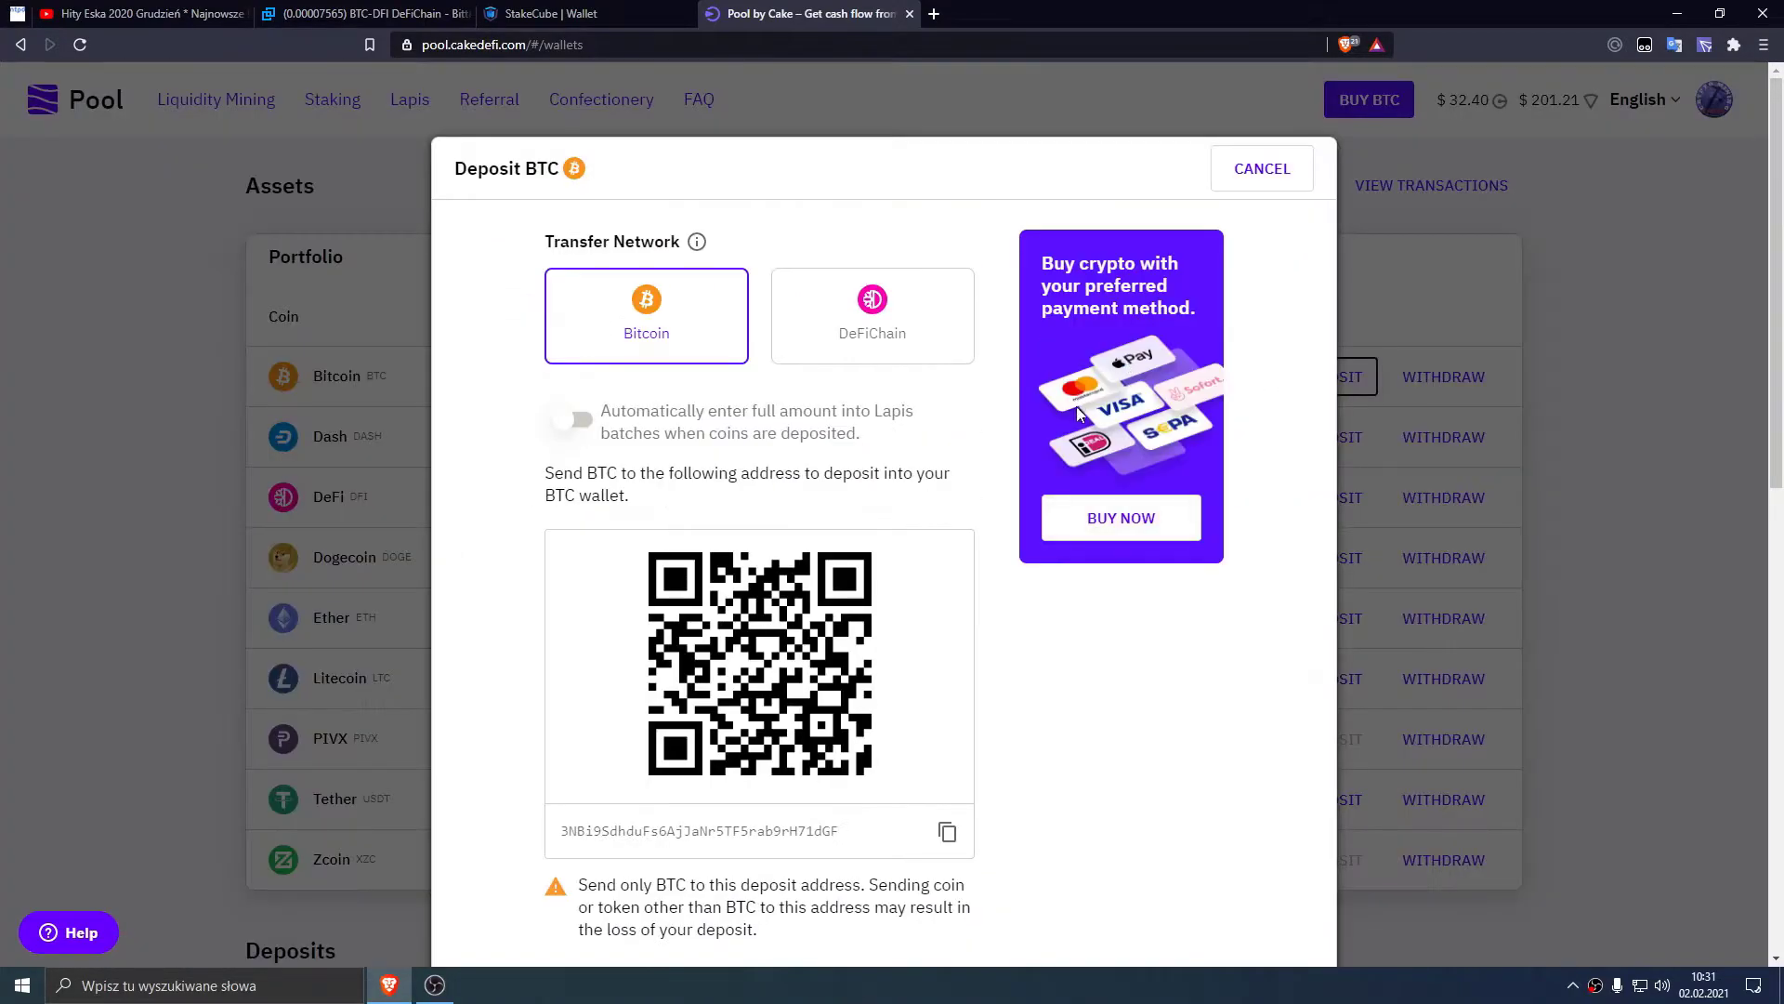
scroll(695, 347, down, 1)
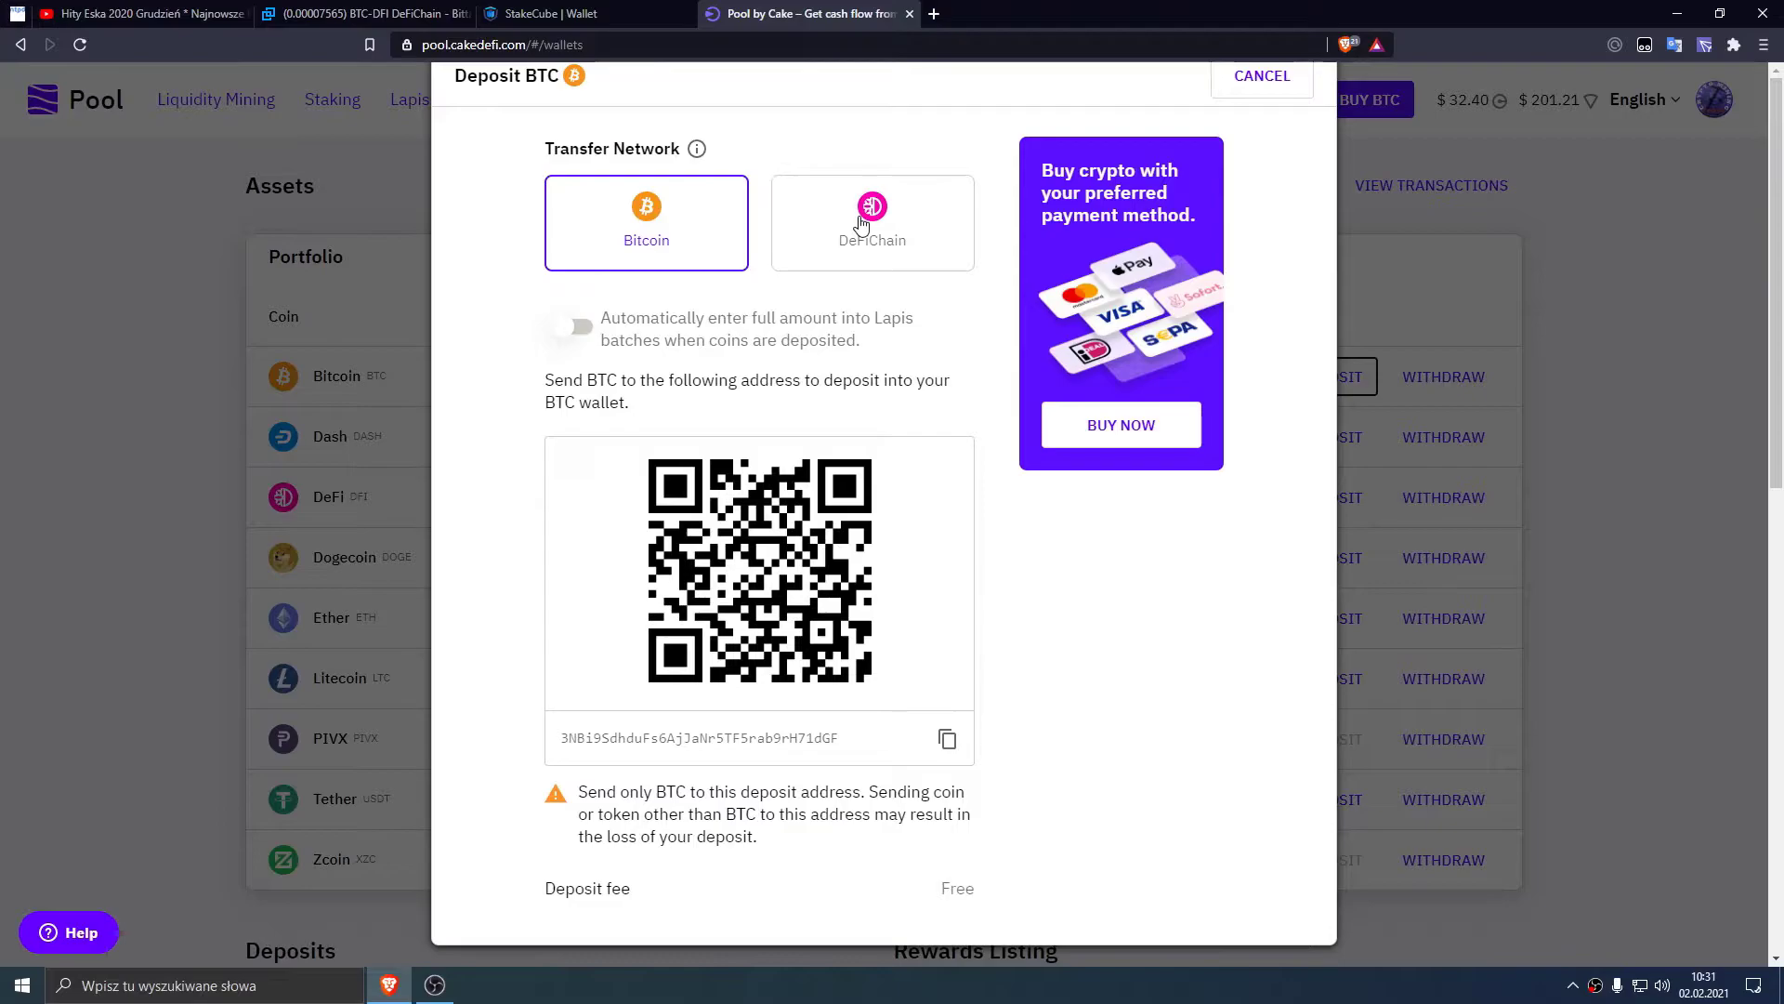
click(861, 223)
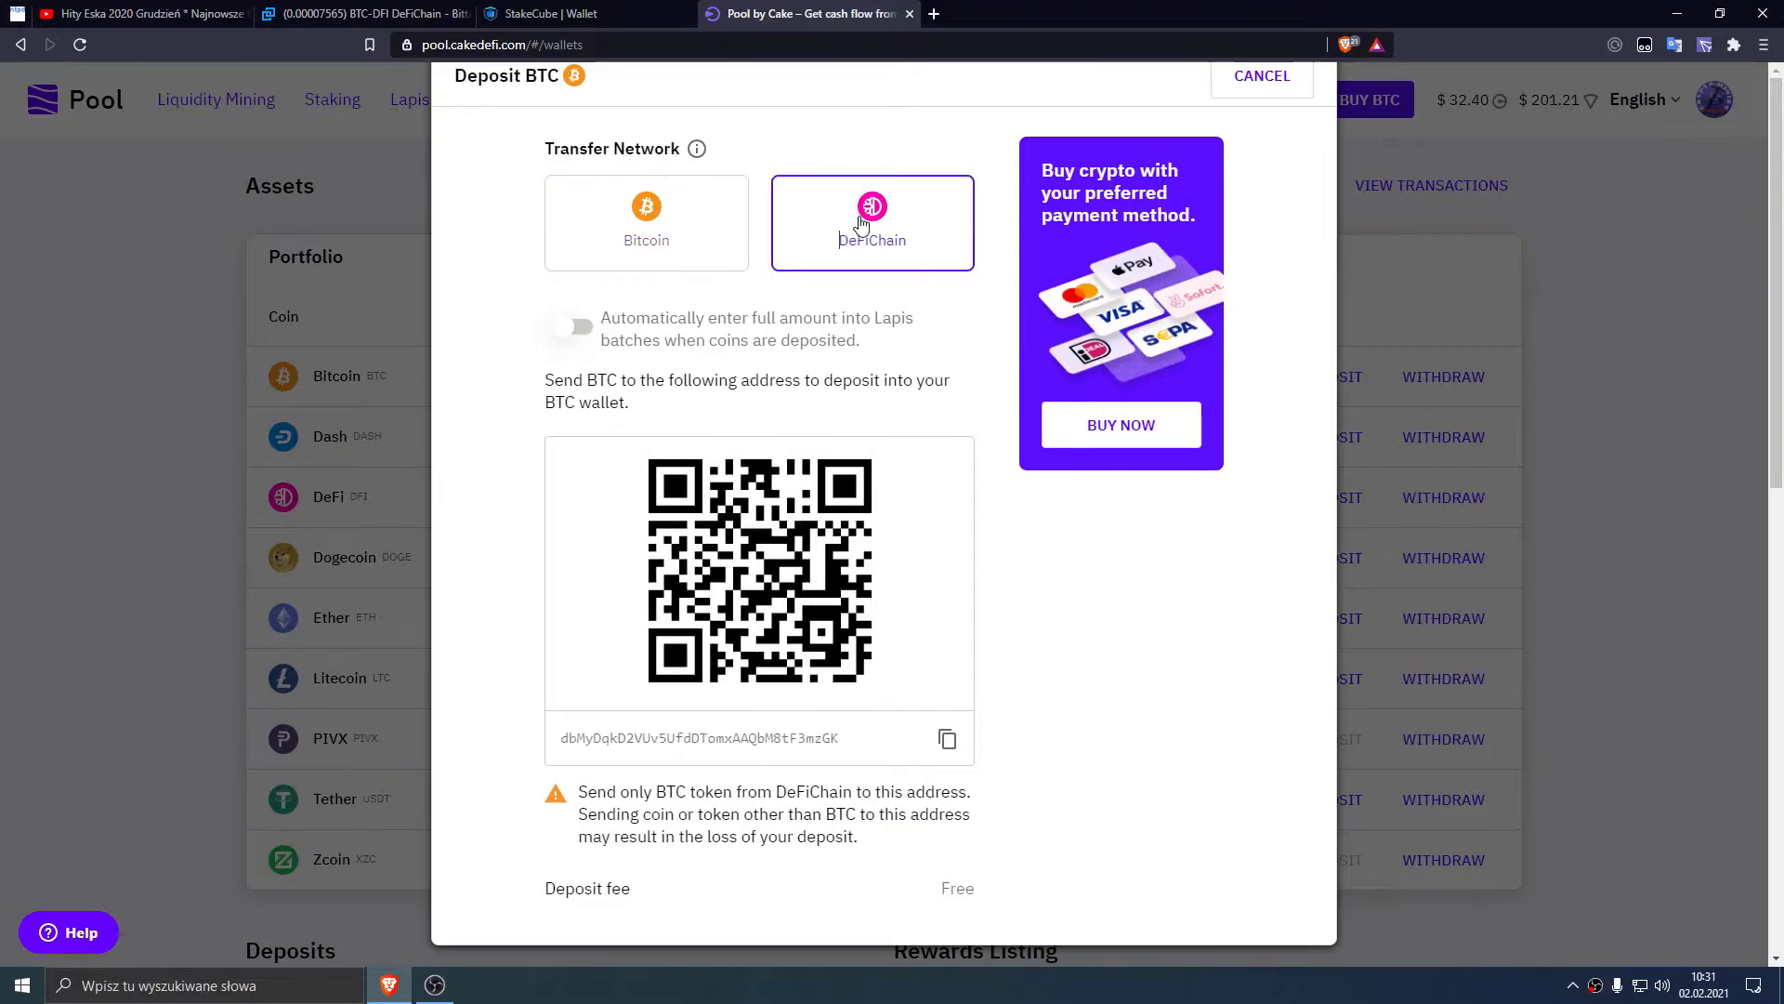
click(675, 238)
scroll(677, 350, down, 1)
scroll(1102, 392, up, 1)
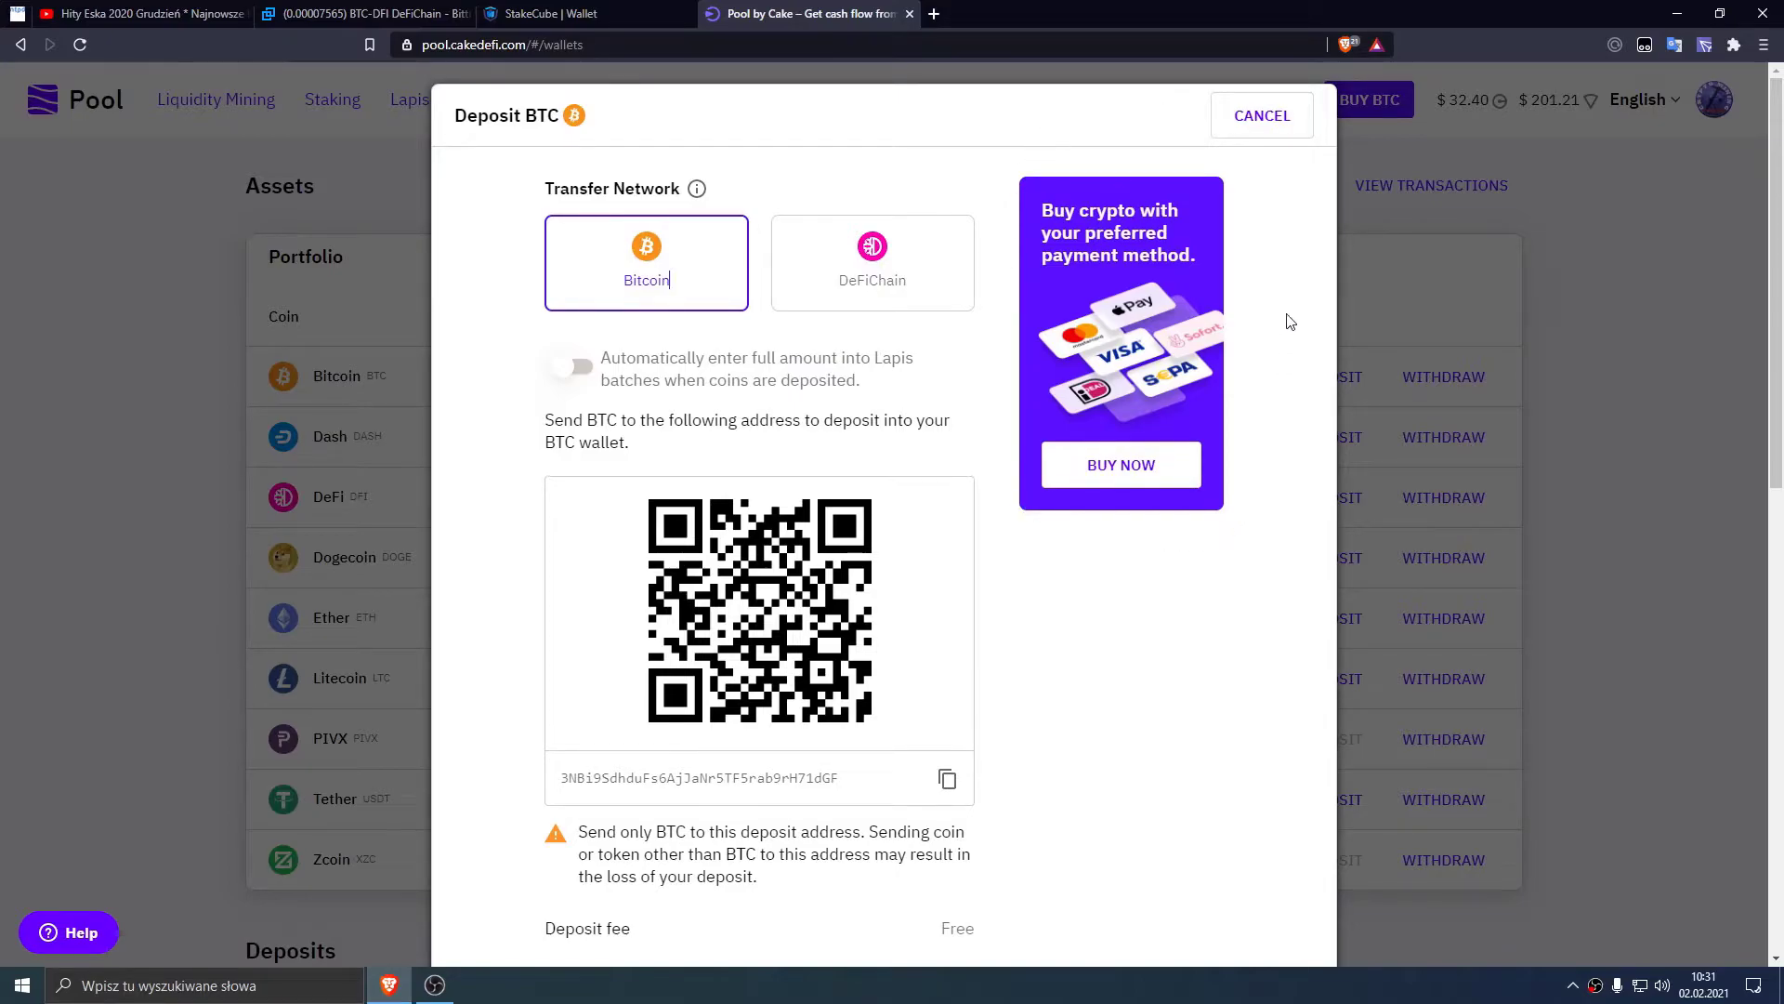
Step: Copy the Bitcoin-network deposit address of the BTC wallet to the clipboard
scroll(908, 546, down, 1)
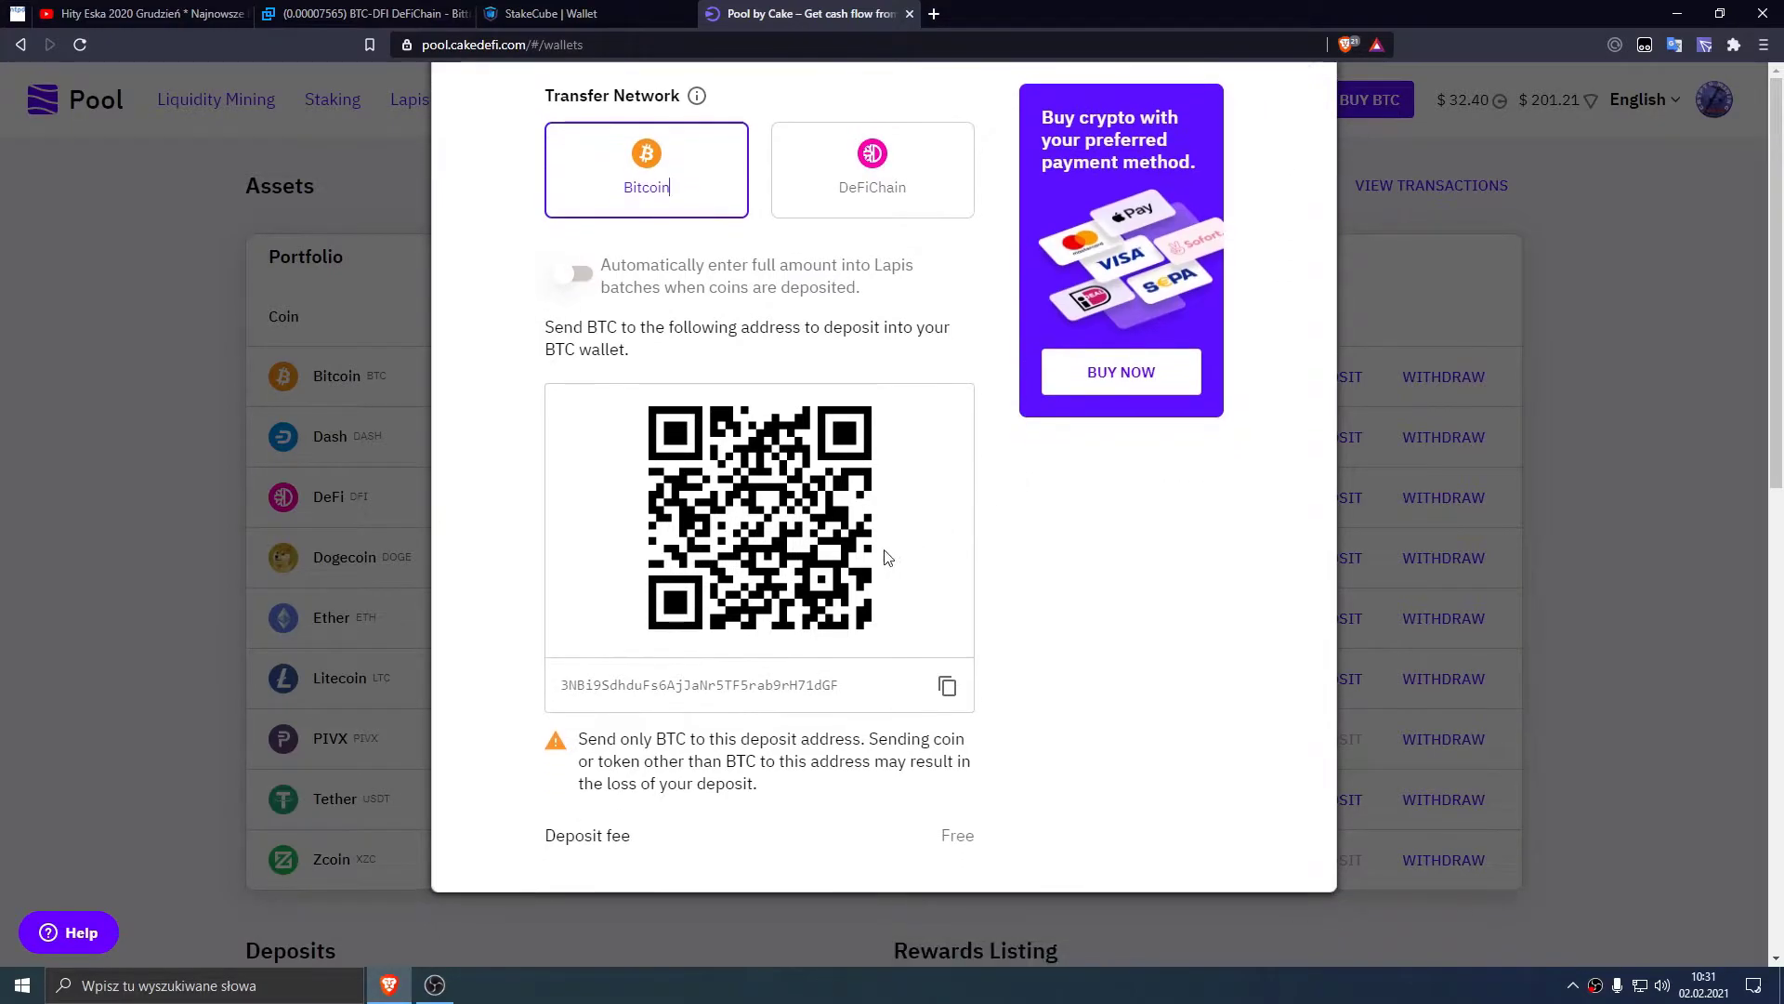
scroll(737, 717, up, 1)
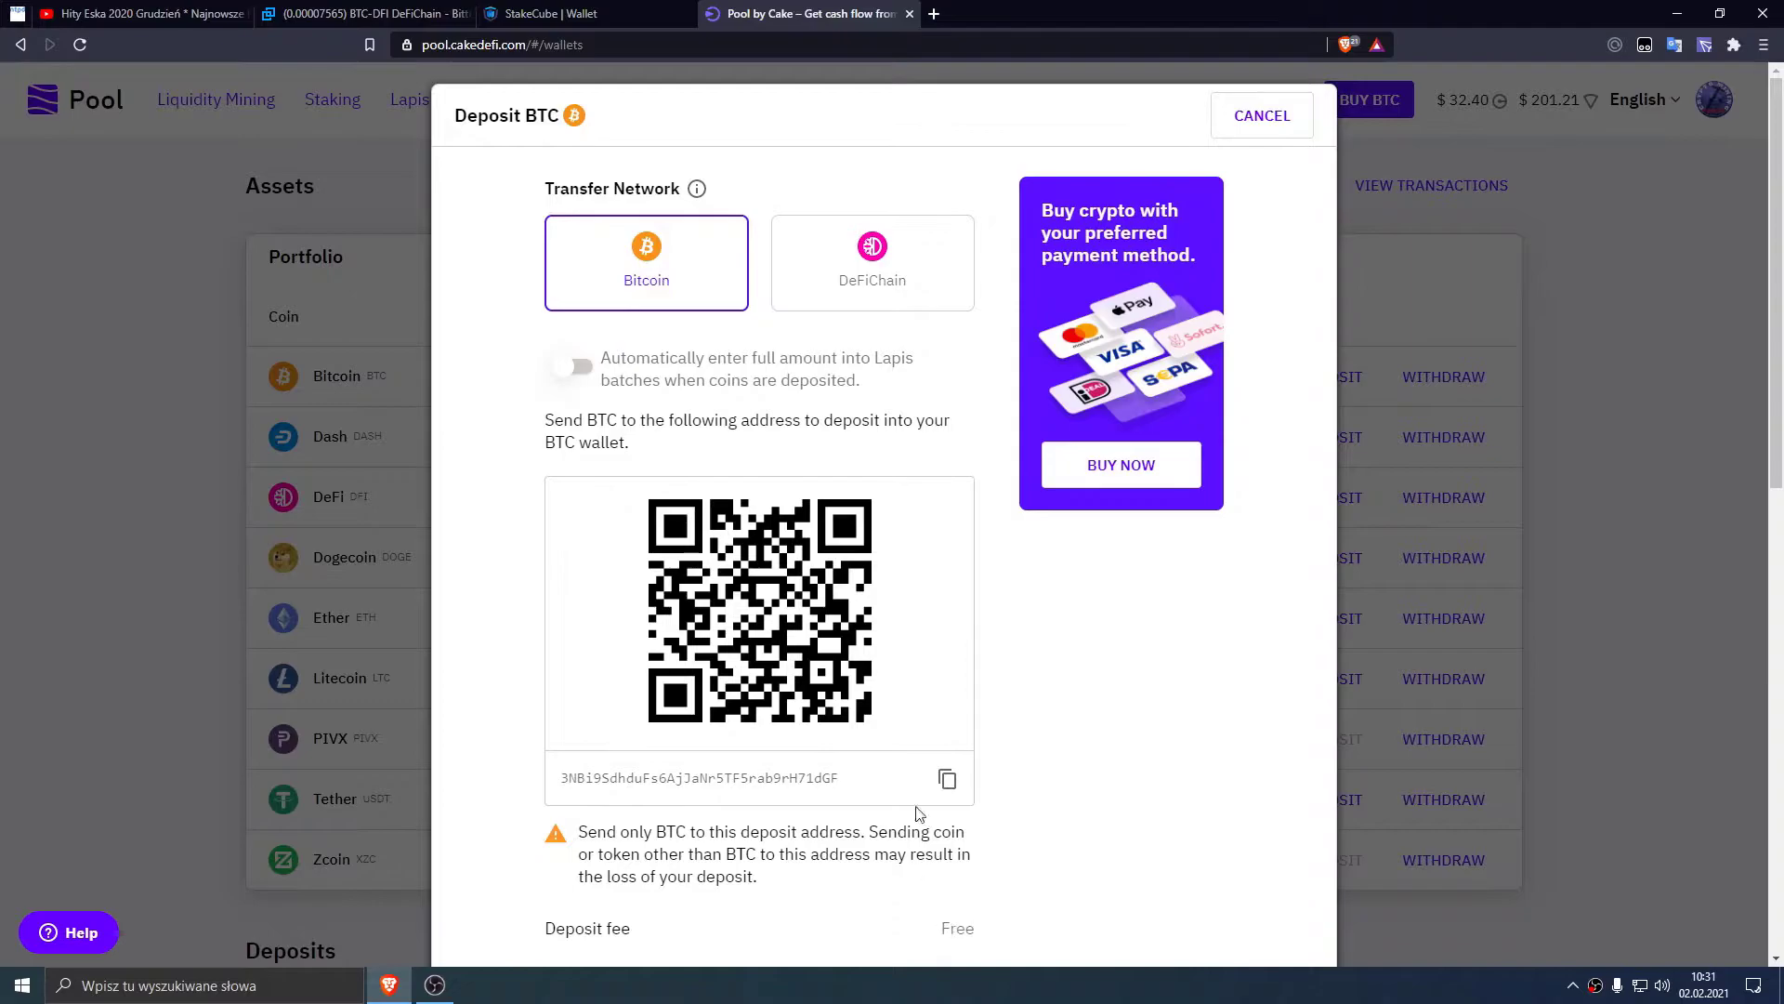
click(947, 780)
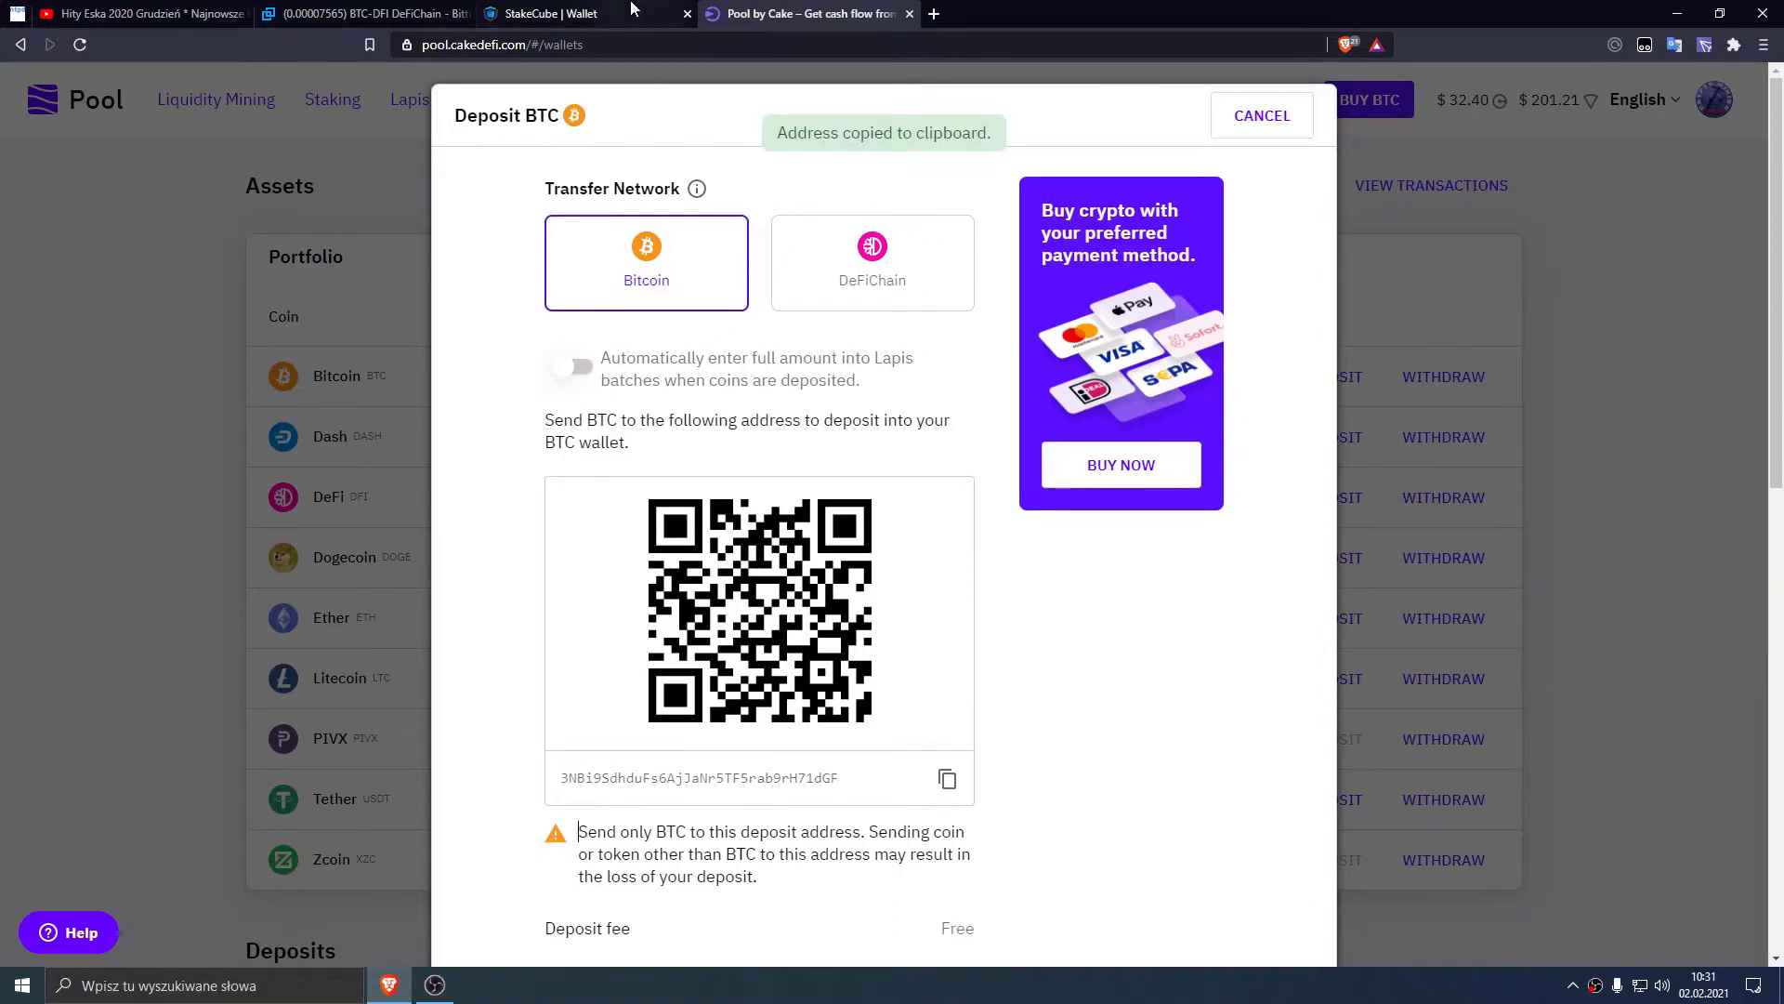
click(950, 785)
Step: Switch to StakeCube, open the Bitcoin coin page, check the available balance and go to the Withdraw form
click(641, 13)
click(499, 769)
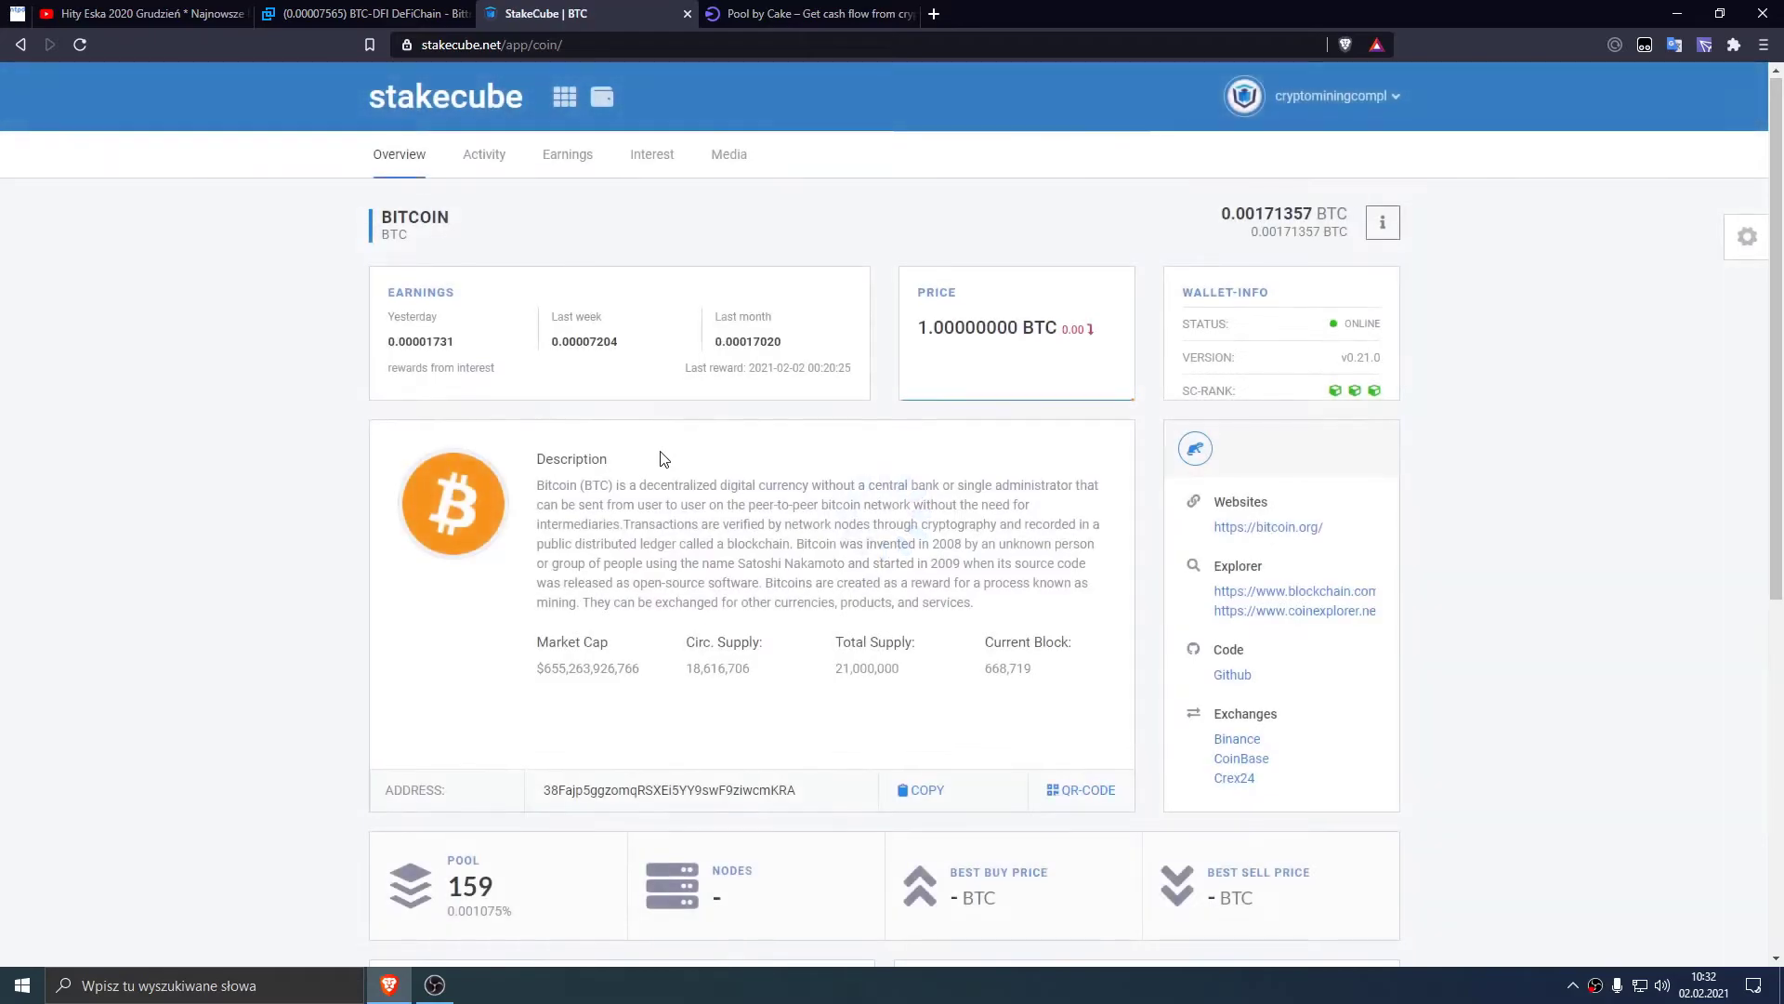
scroll(908, 605, down, 2)
scroll(942, 617, down, 2)
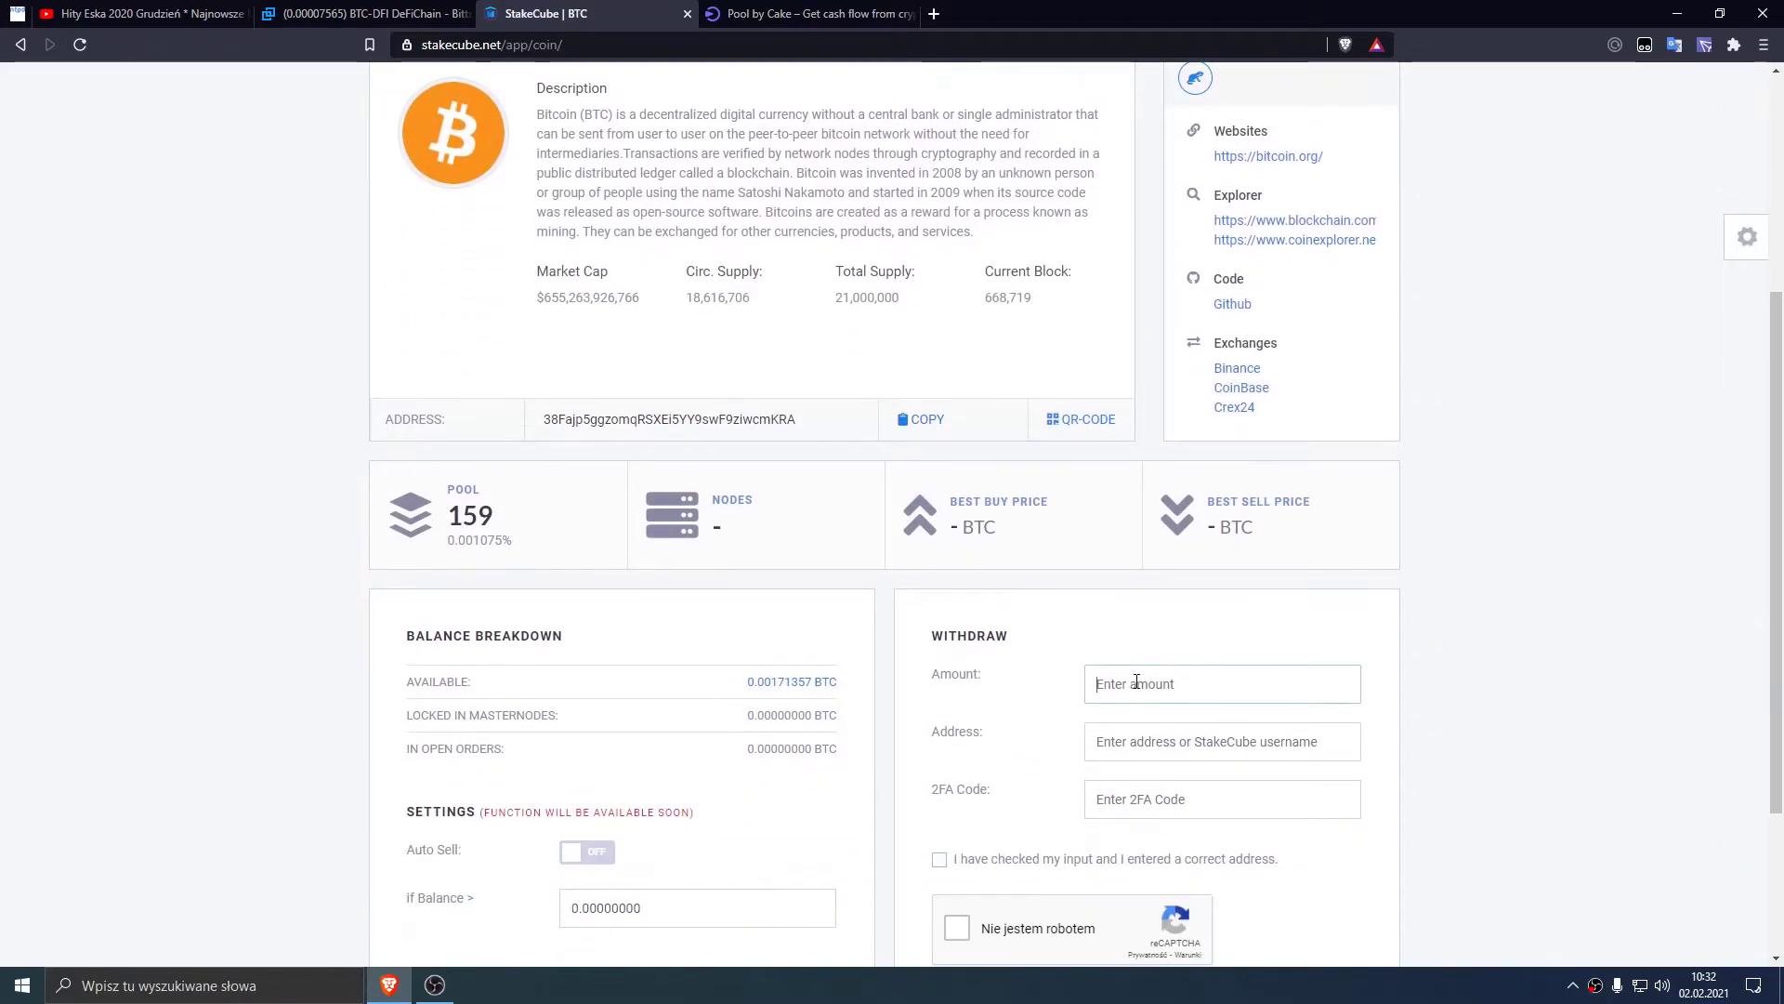
scroll(1206, 681, up, 4)
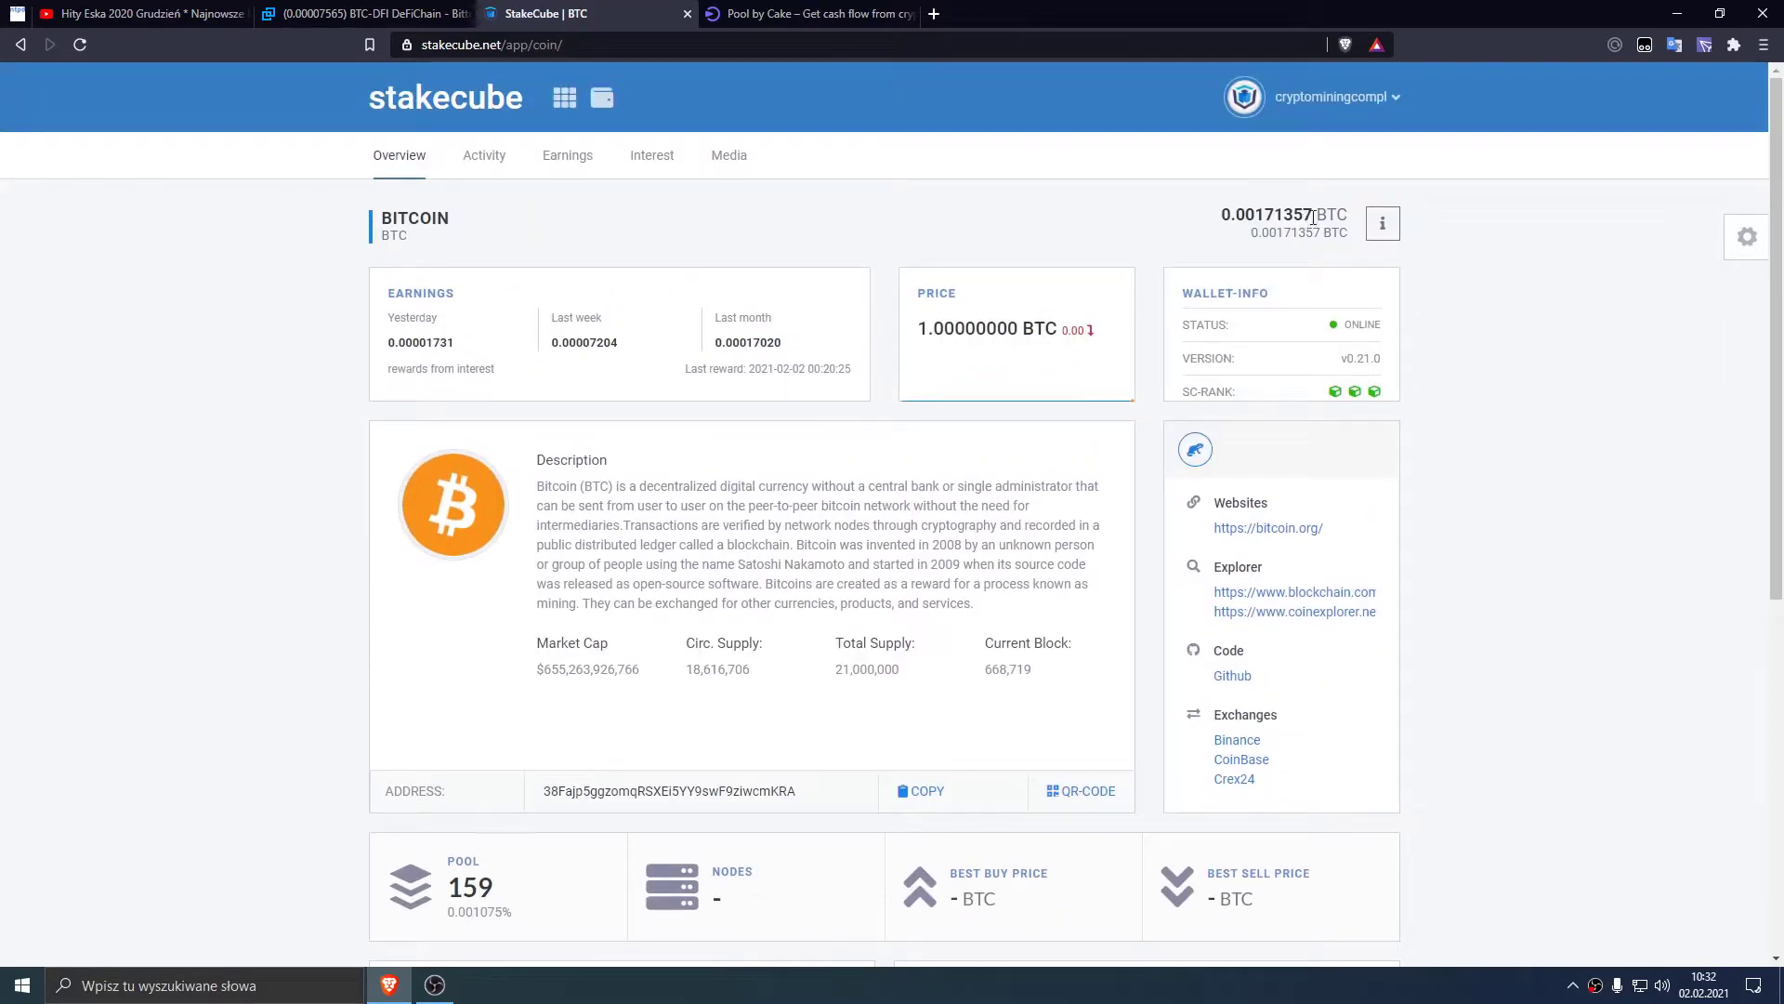
drag(1313, 216, 1206, 222)
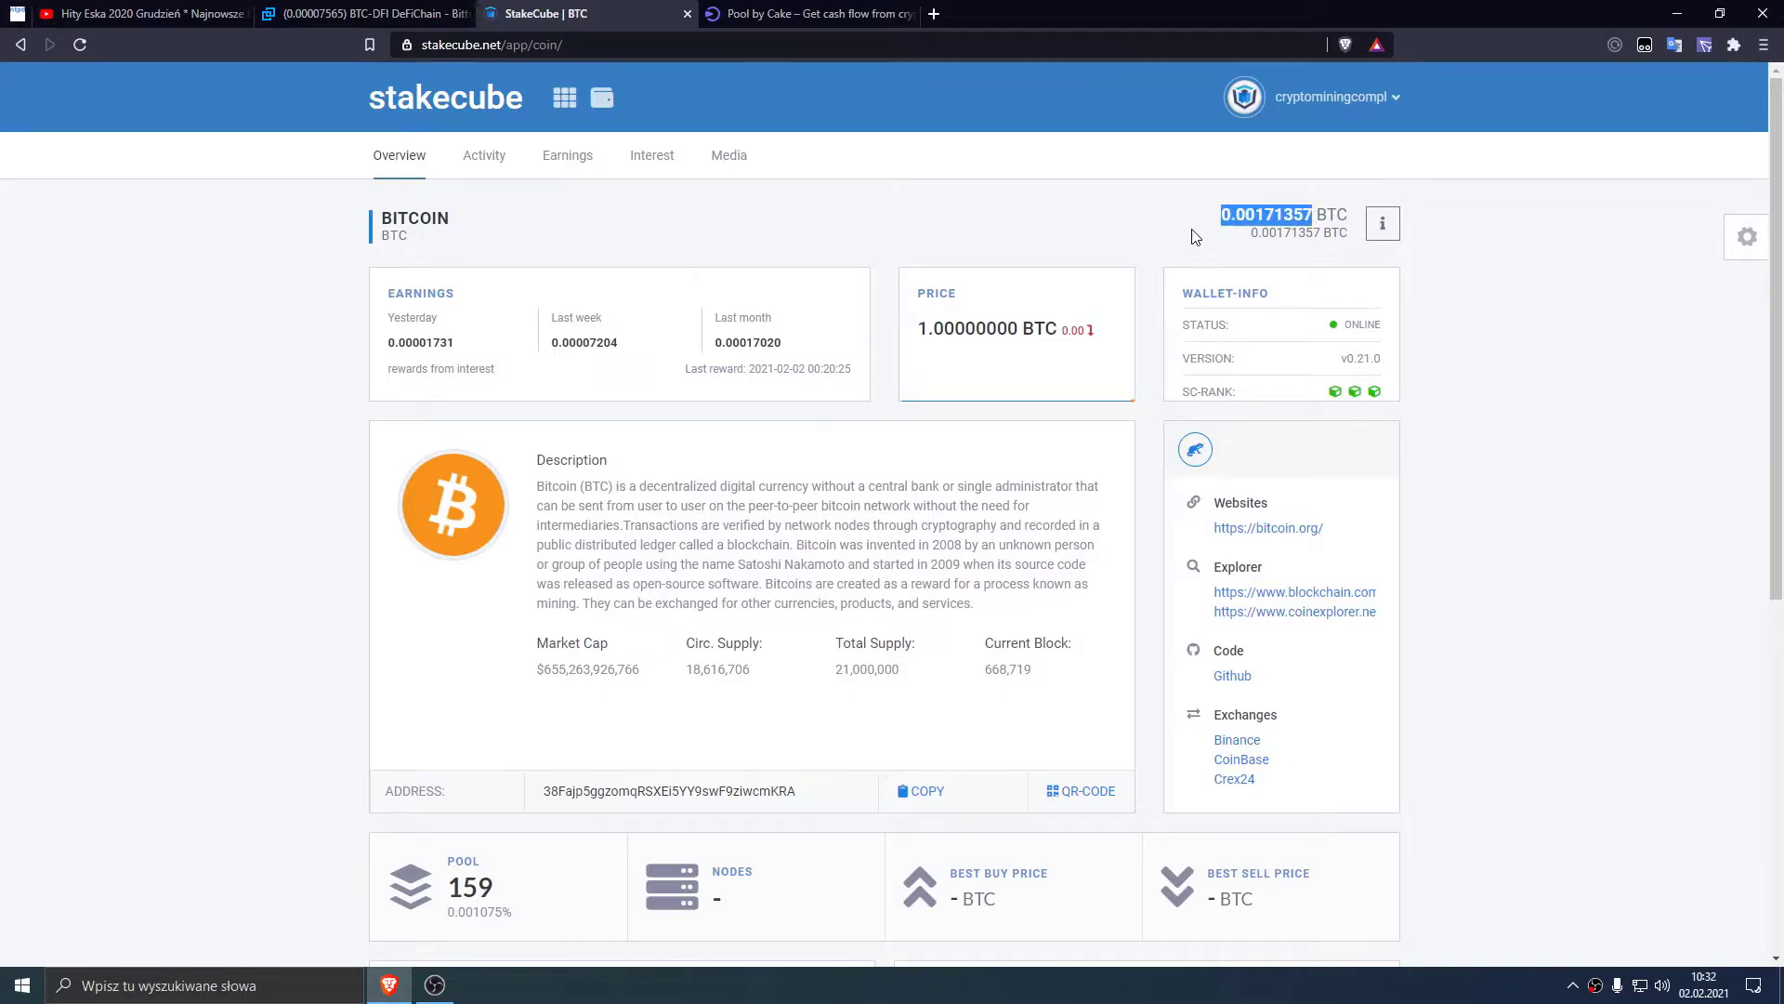
click(1232, 214)
scroll(1206, 362, down, 5)
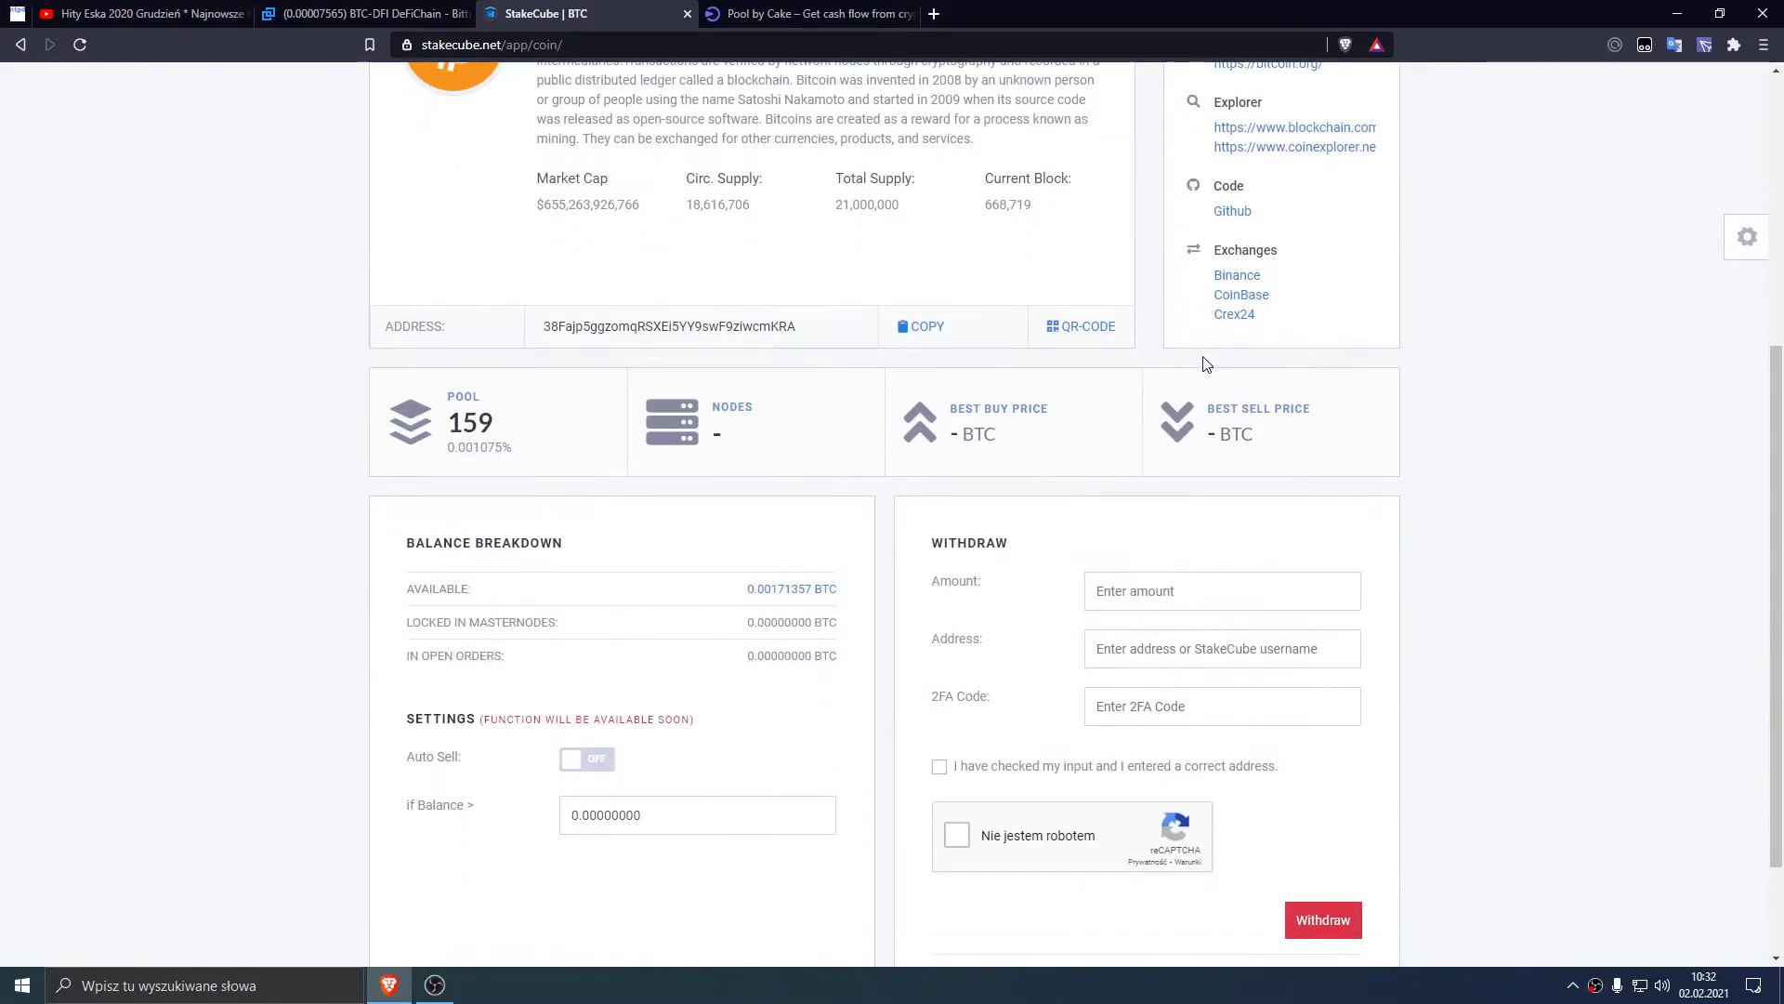
Step: Set the withdrawal amount to 0.0015 BTC and paste the copied deposit address as the destination
click(1177, 594)
text(0.0015)
click(1172, 653)
key(ctrl+v)
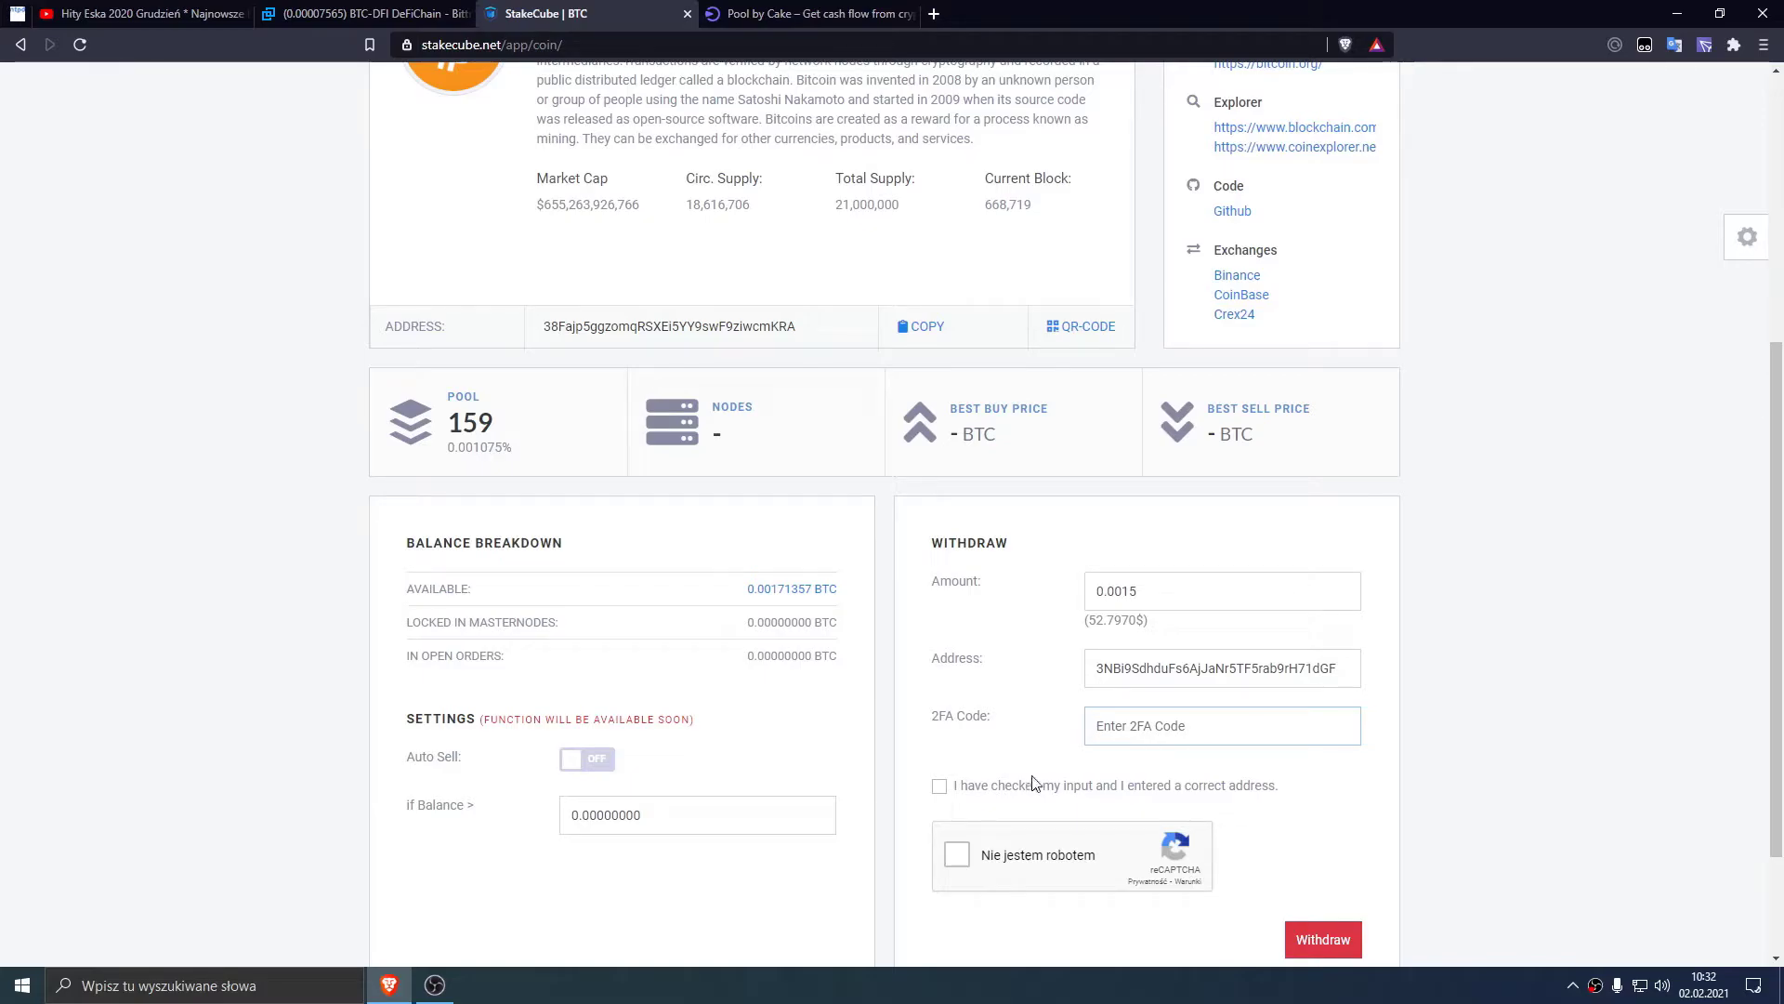
Step: Enter the 2FA code, confirm that the address is correct, and submit the Bitcoin withdrawal
click(938, 787)
text(0)
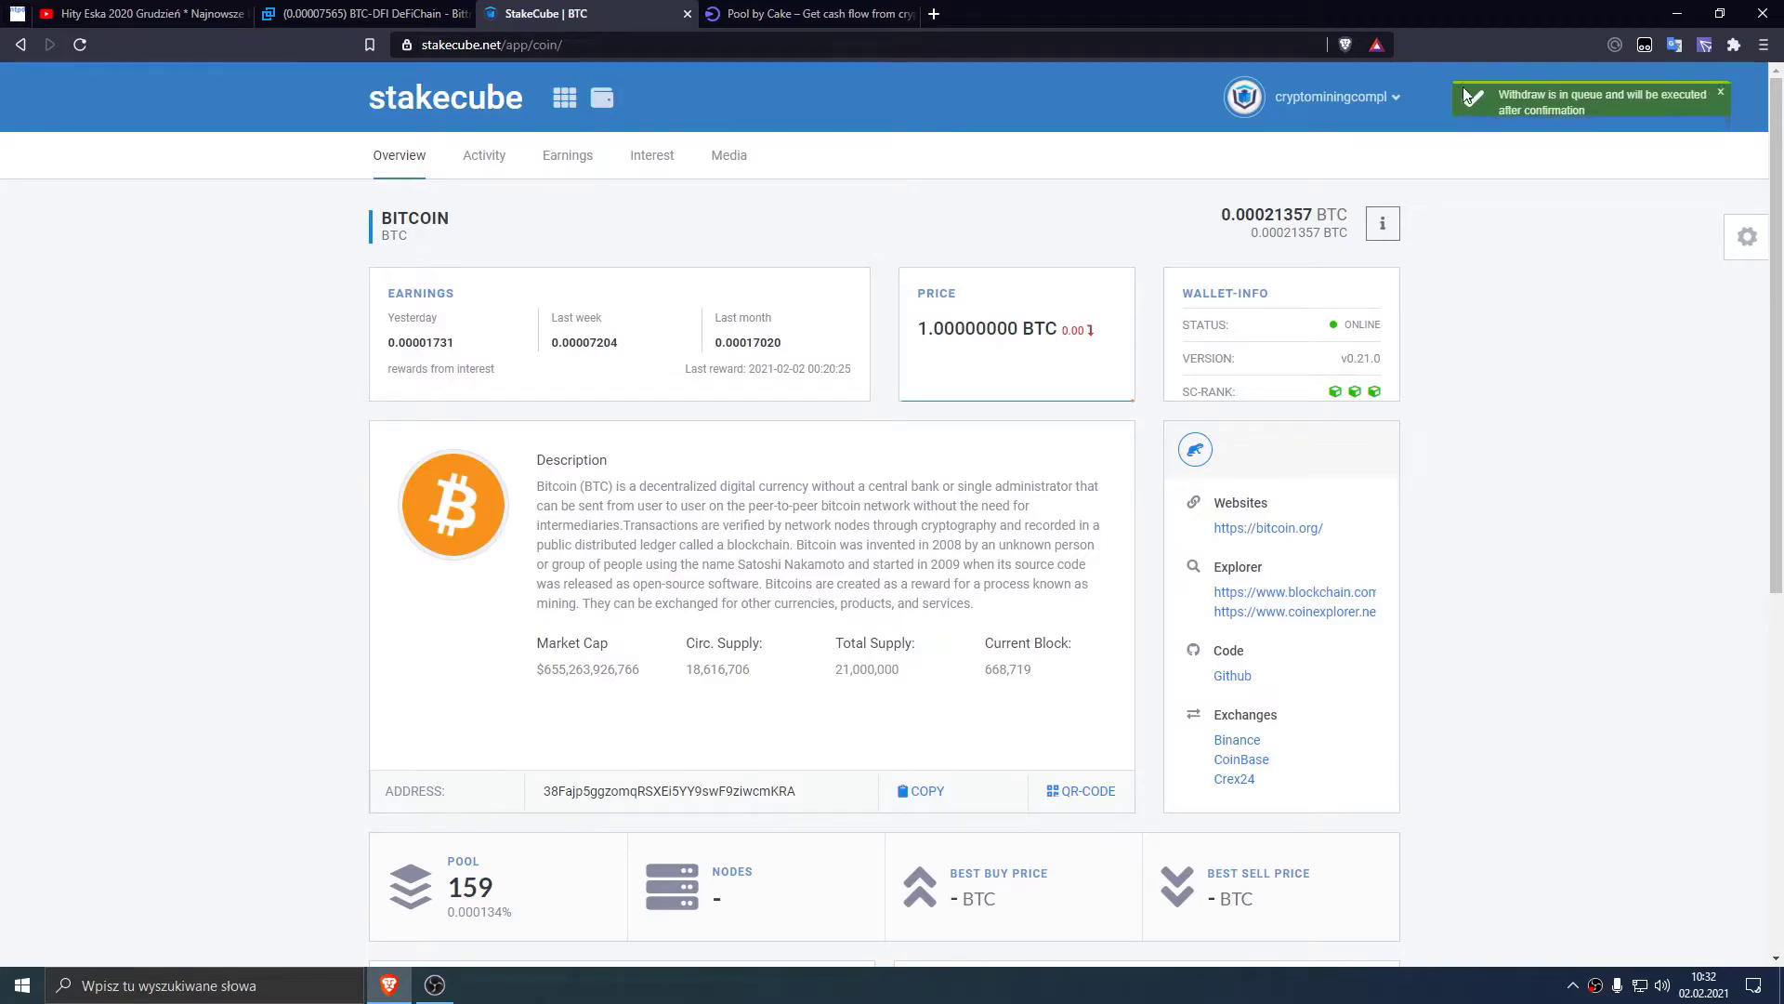
scroll(1012, 386, down, 7)
scroll(901, 384, up, 7)
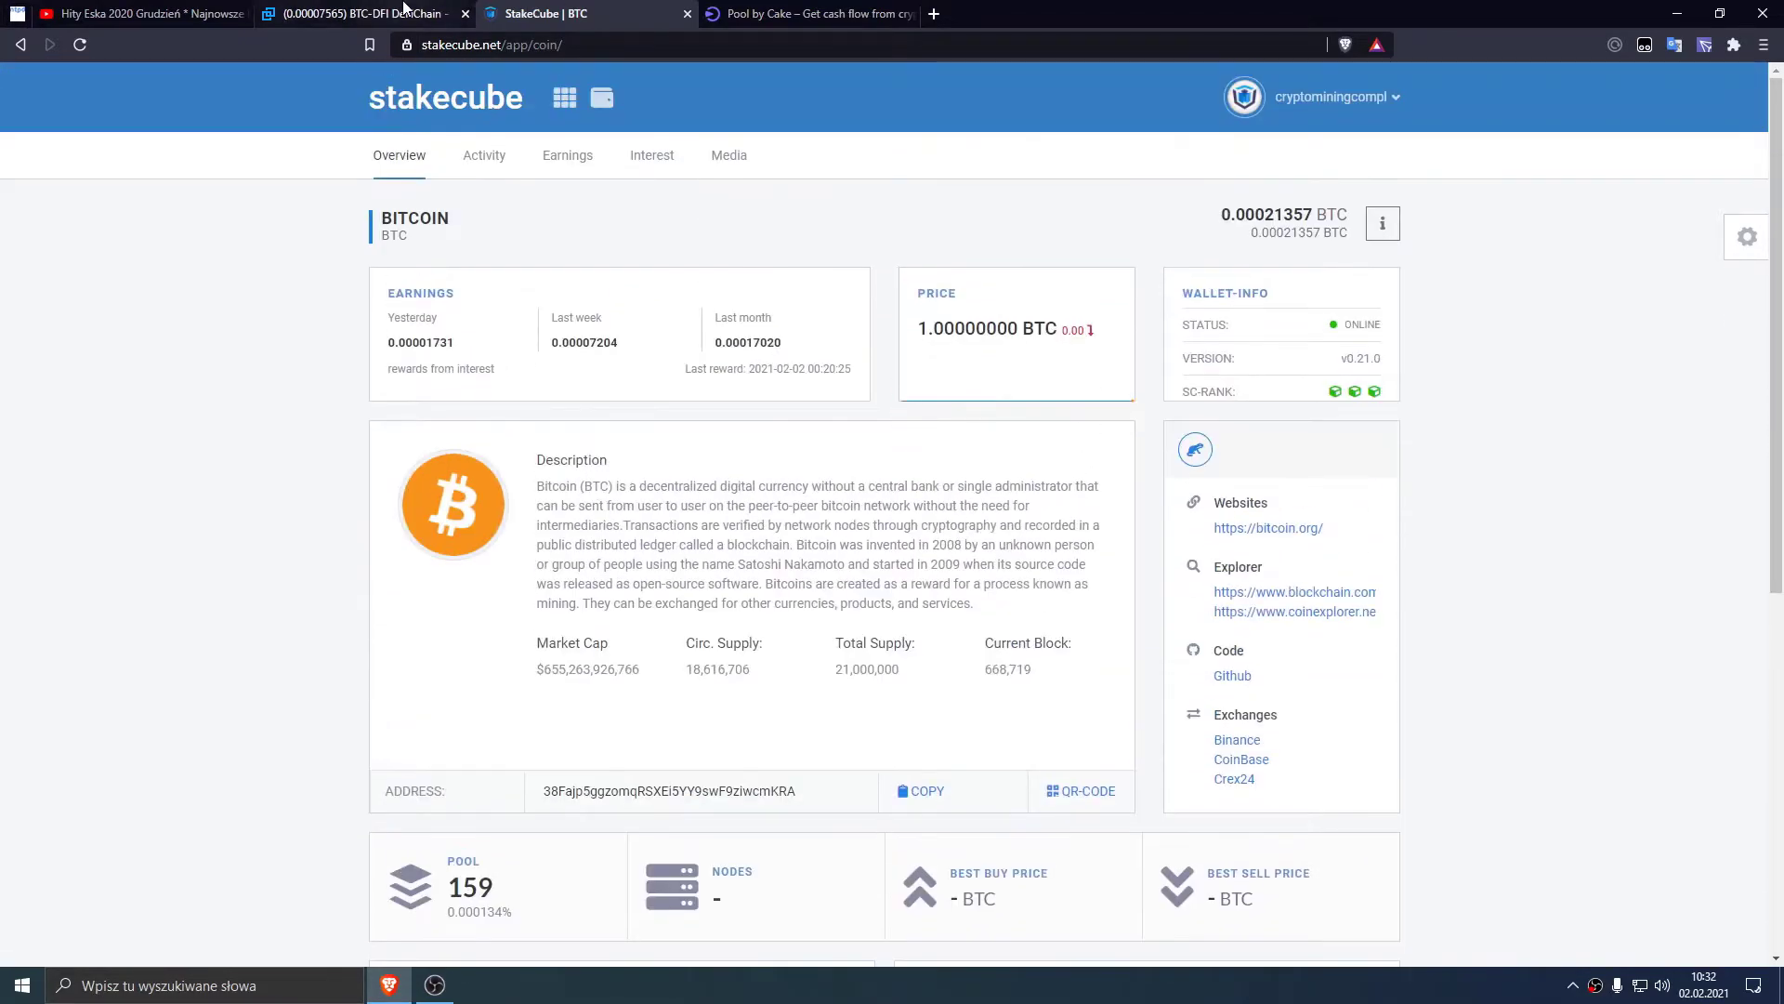
Step: Return to Cake, close the BTC deposit form, and check the Bitcoin balance and the deposits list
click(799, 14)
click(1287, 120)
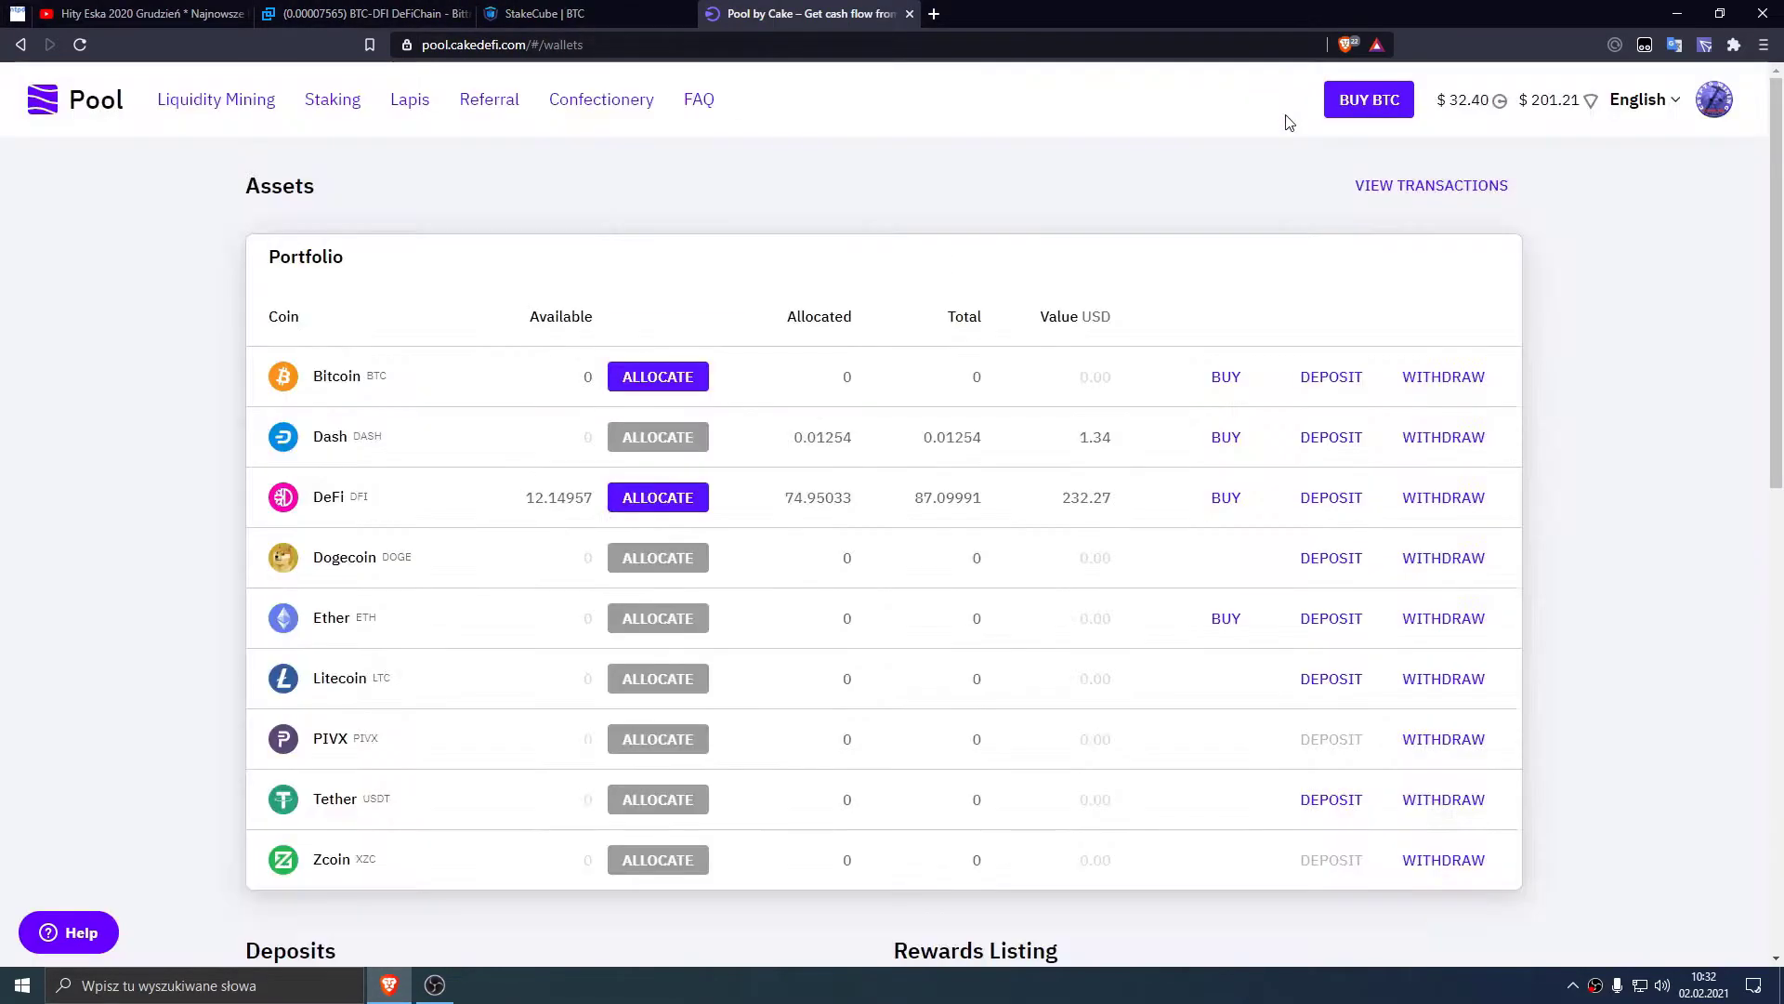
scroll(792, 443, down, 8)
scroll(792, 437, up, 8)
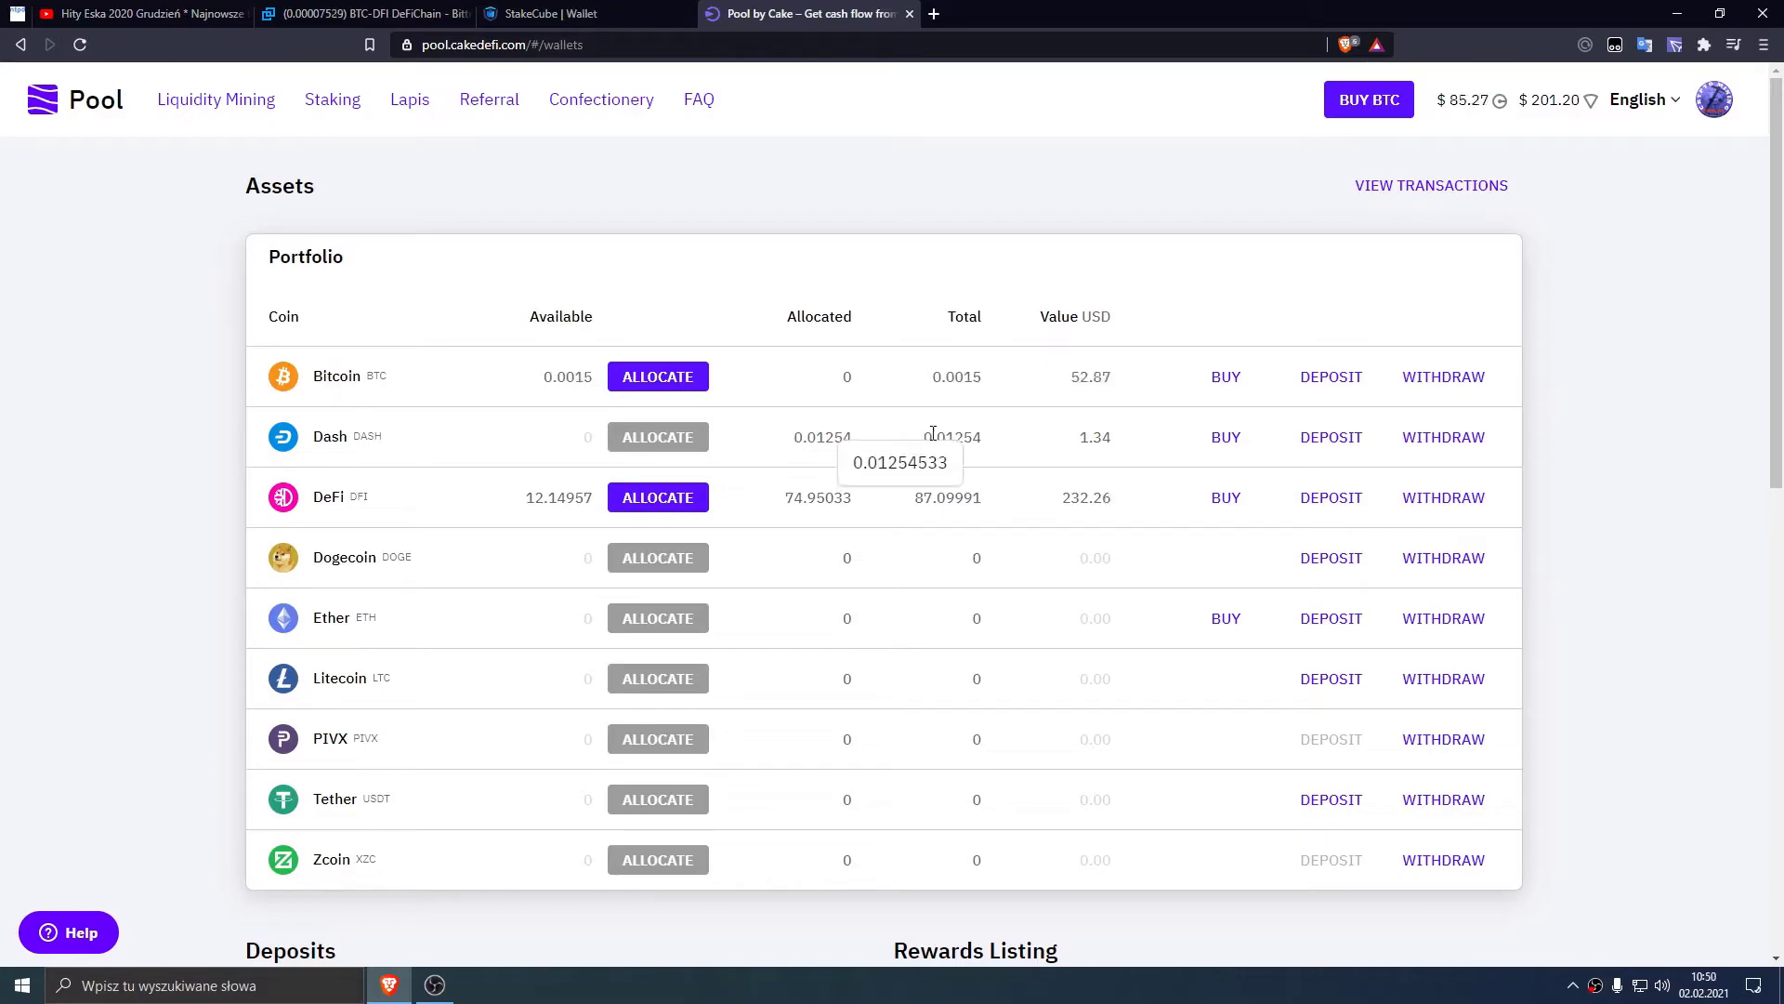
scroll(568, 373, down, 7)
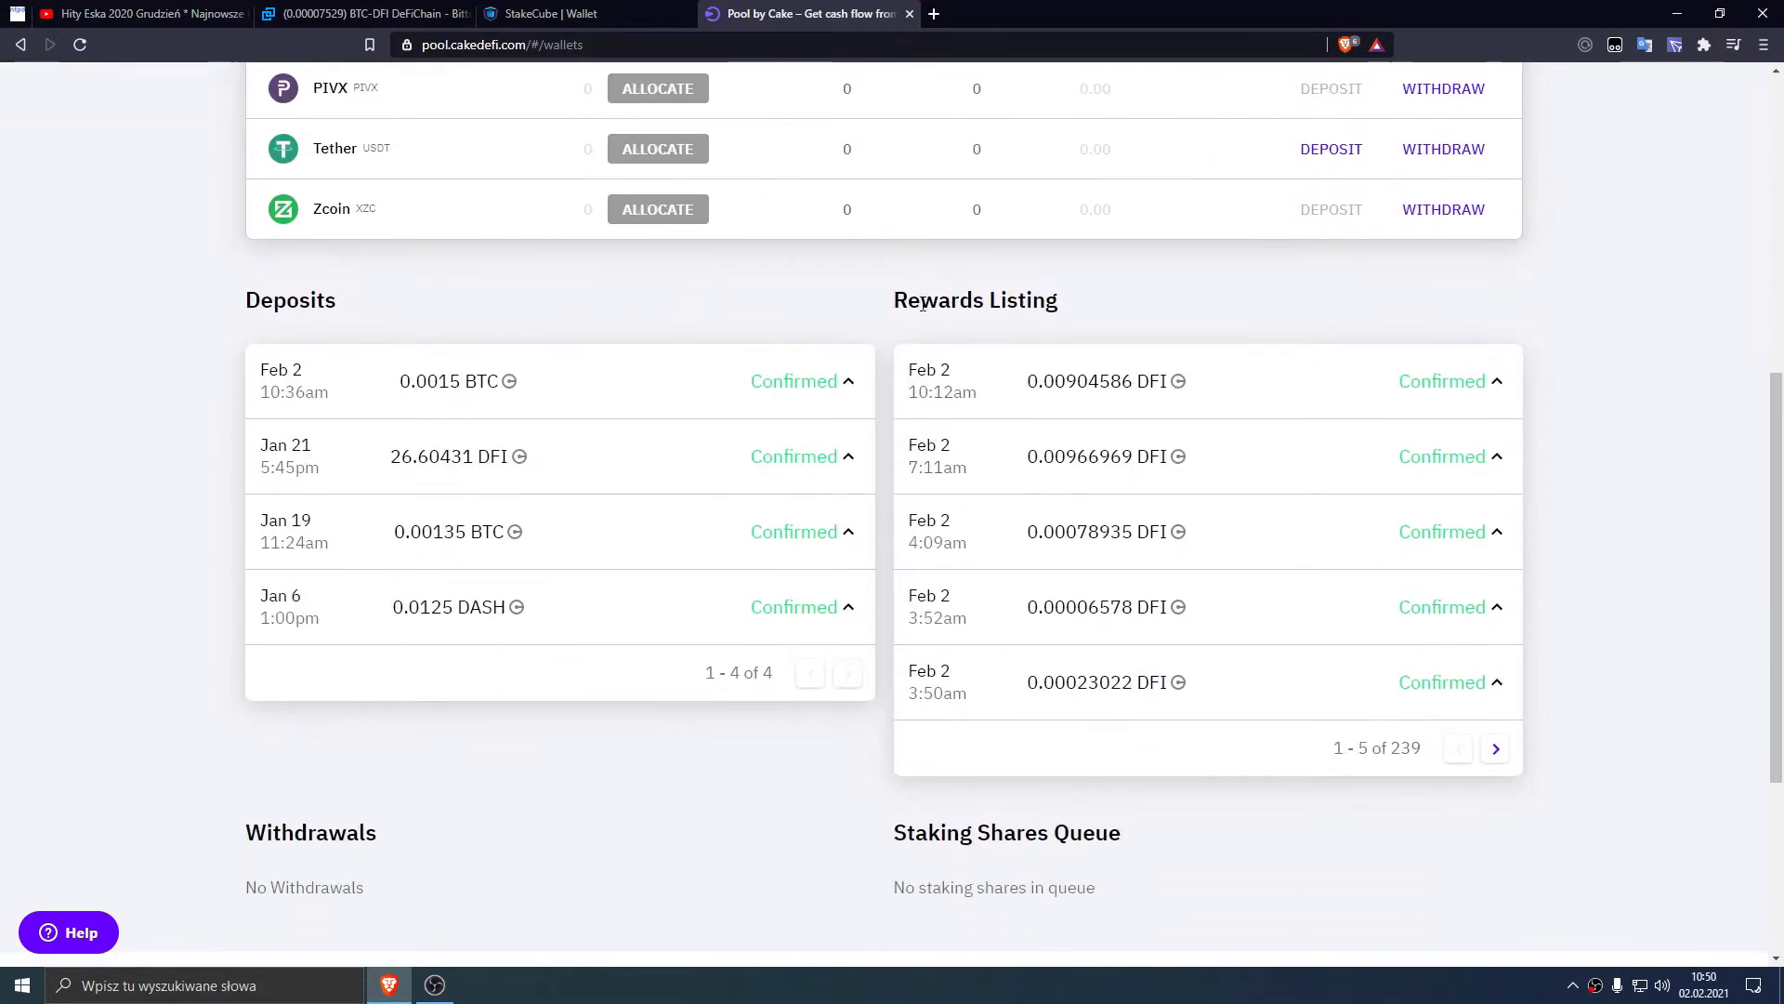
scroll(789, 398, up, 7)
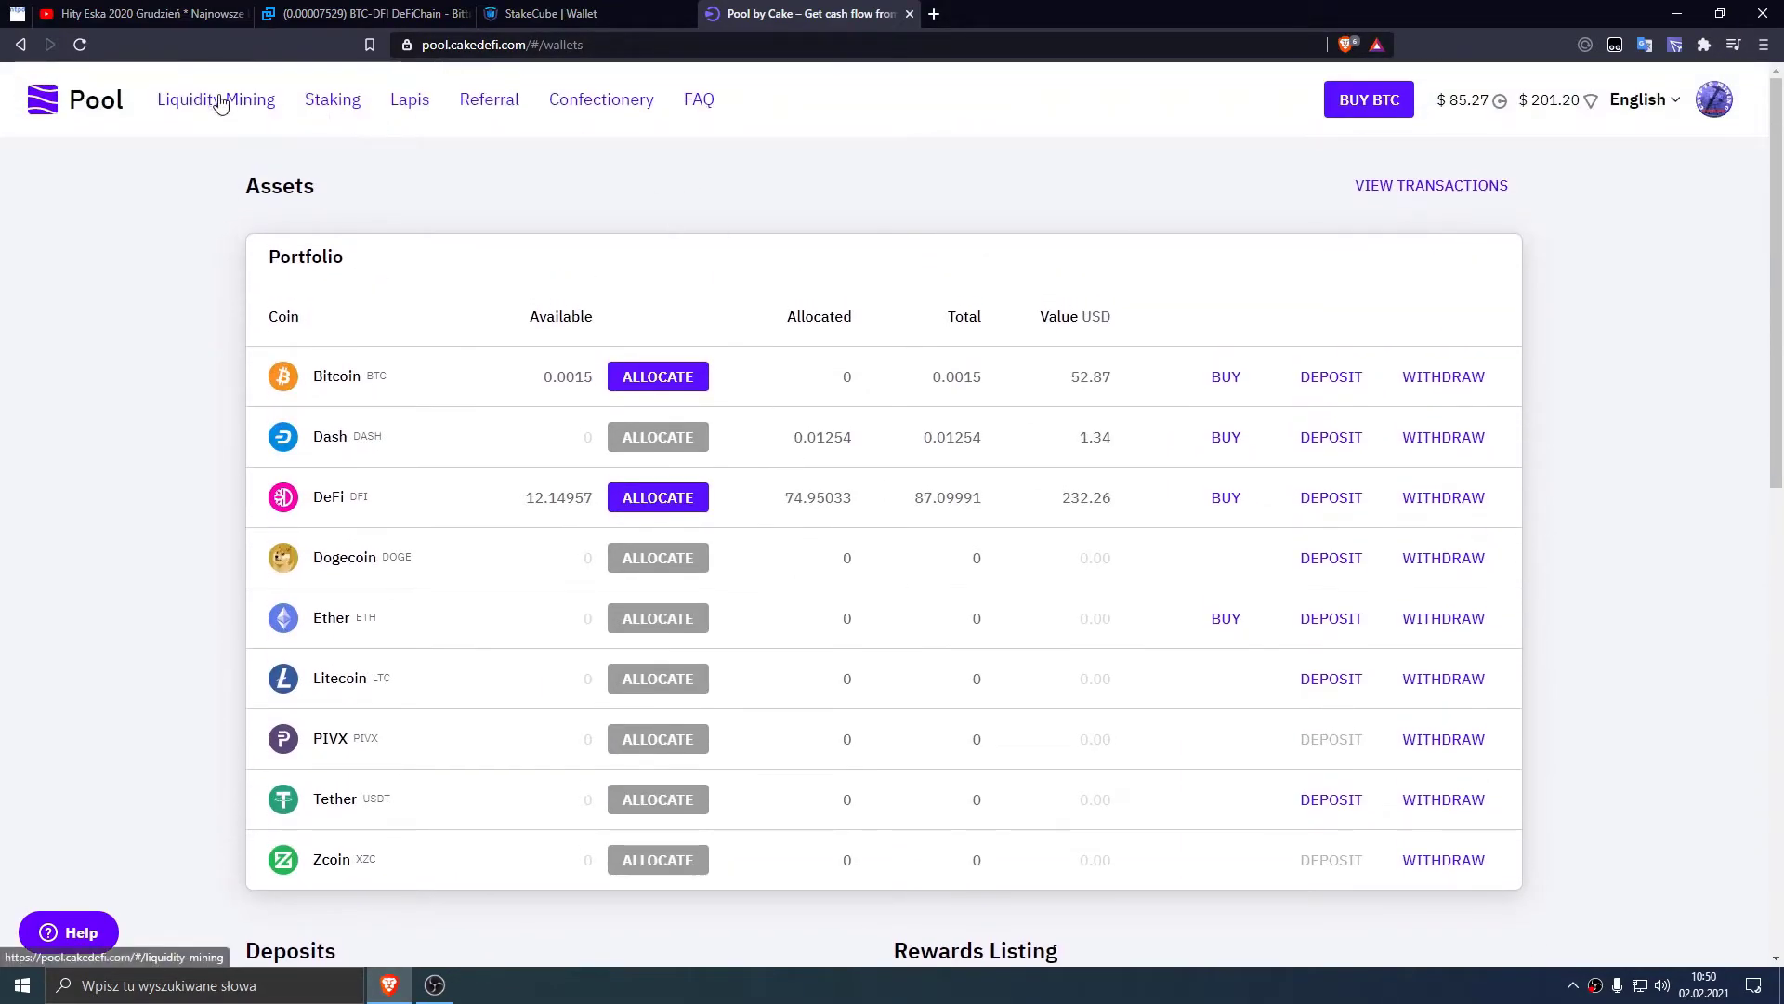
Step: Open the Liquidity Mining page and examine the BTC-DFI pair's APY, pool amounts and earned DFI rewards
click(219, 102)
scroll(398, 216, down, 6)
scroll(278, 399, up, 3)
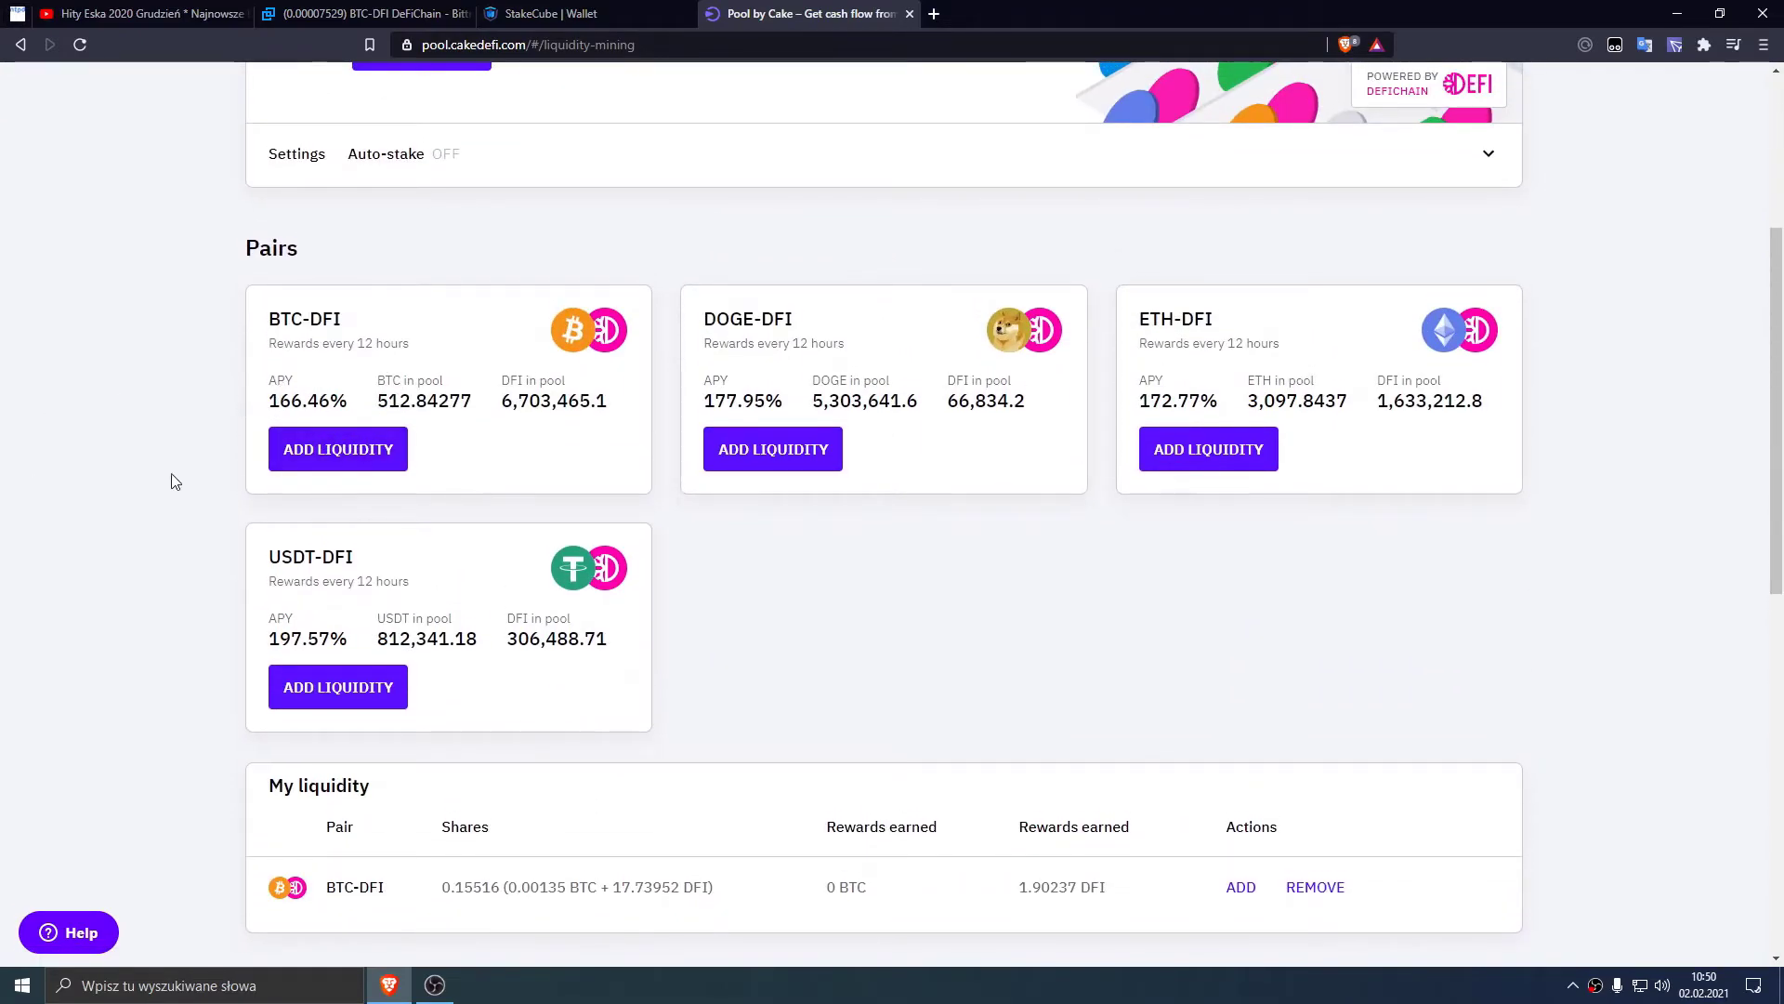
drag(285, 387, 325, 405)
click(265, 432)
click(357, 408)
drag(502, 401, 269, 411)
click(425, 458)
scroll(444, 462, down, 5)
scroll(445, 461, up, 4)
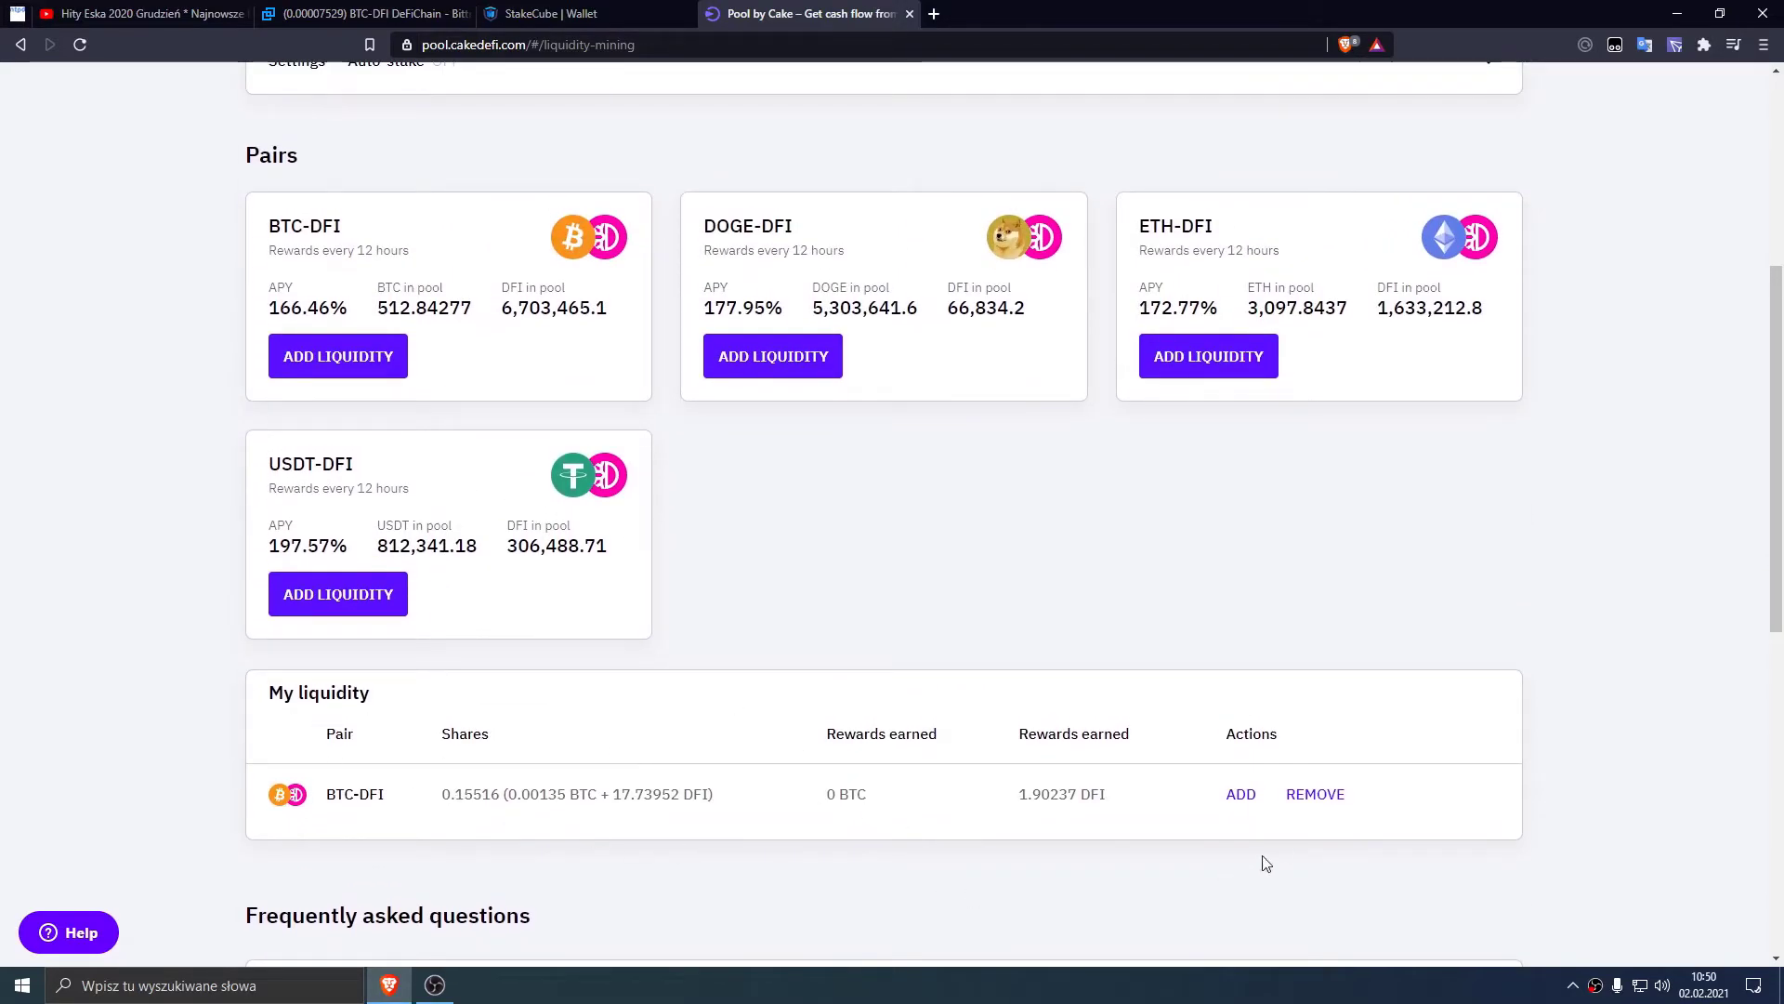
mouse_move(1017, 795)
mouse_down()
mouse_move(1119, 805)
mouse_move(1026, 798)
mouse_up()
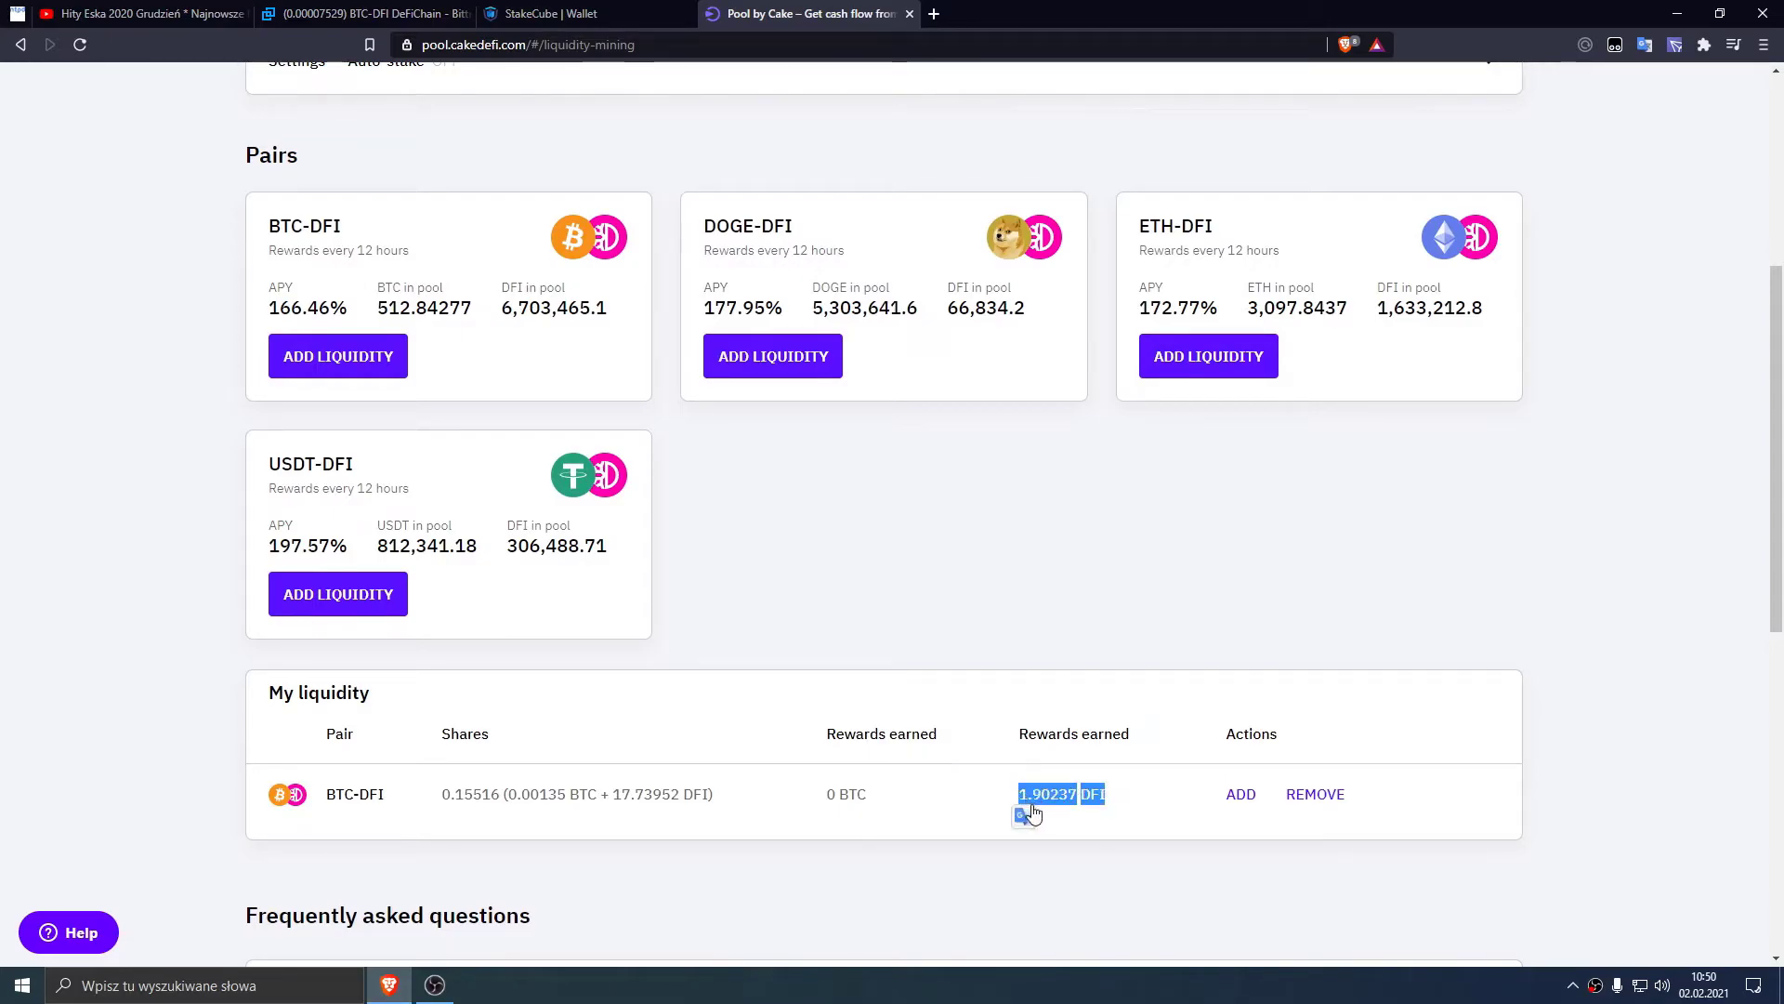
Step: Check the BTC-DFI market on Bittrex, search the web for "0.00015 BTC to PLN", and return to the Cake pool page
click(353, 14)
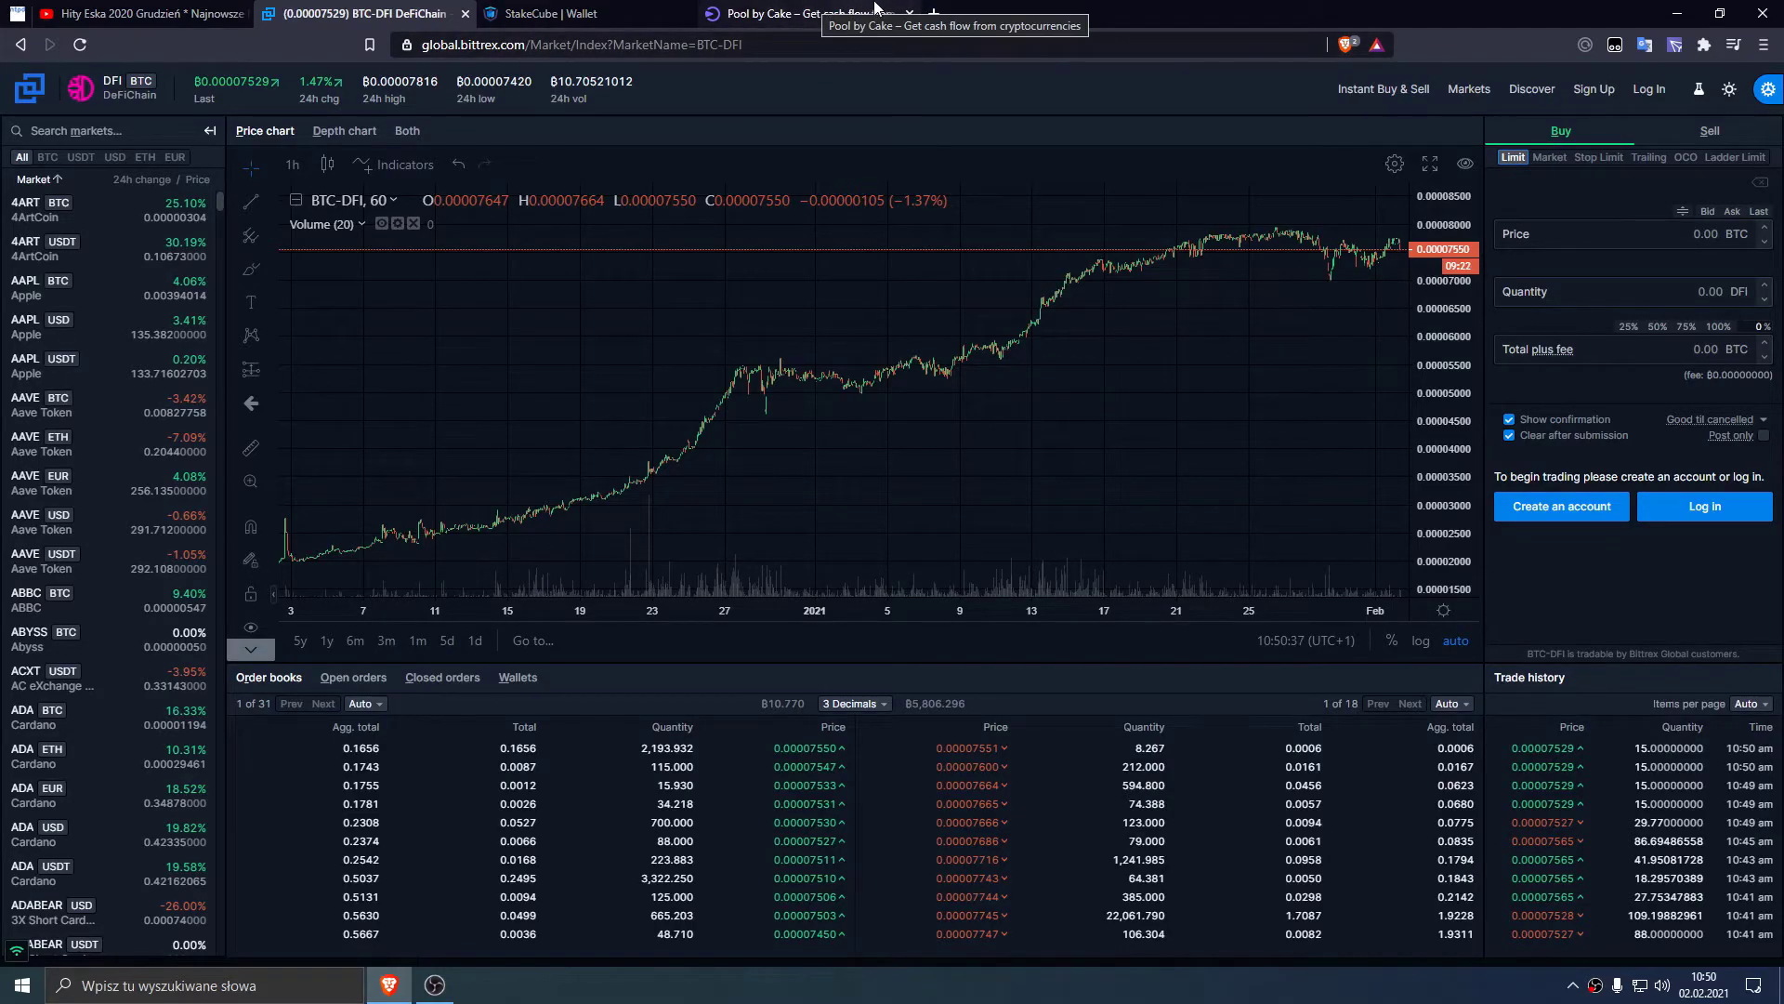
click(934, 14)
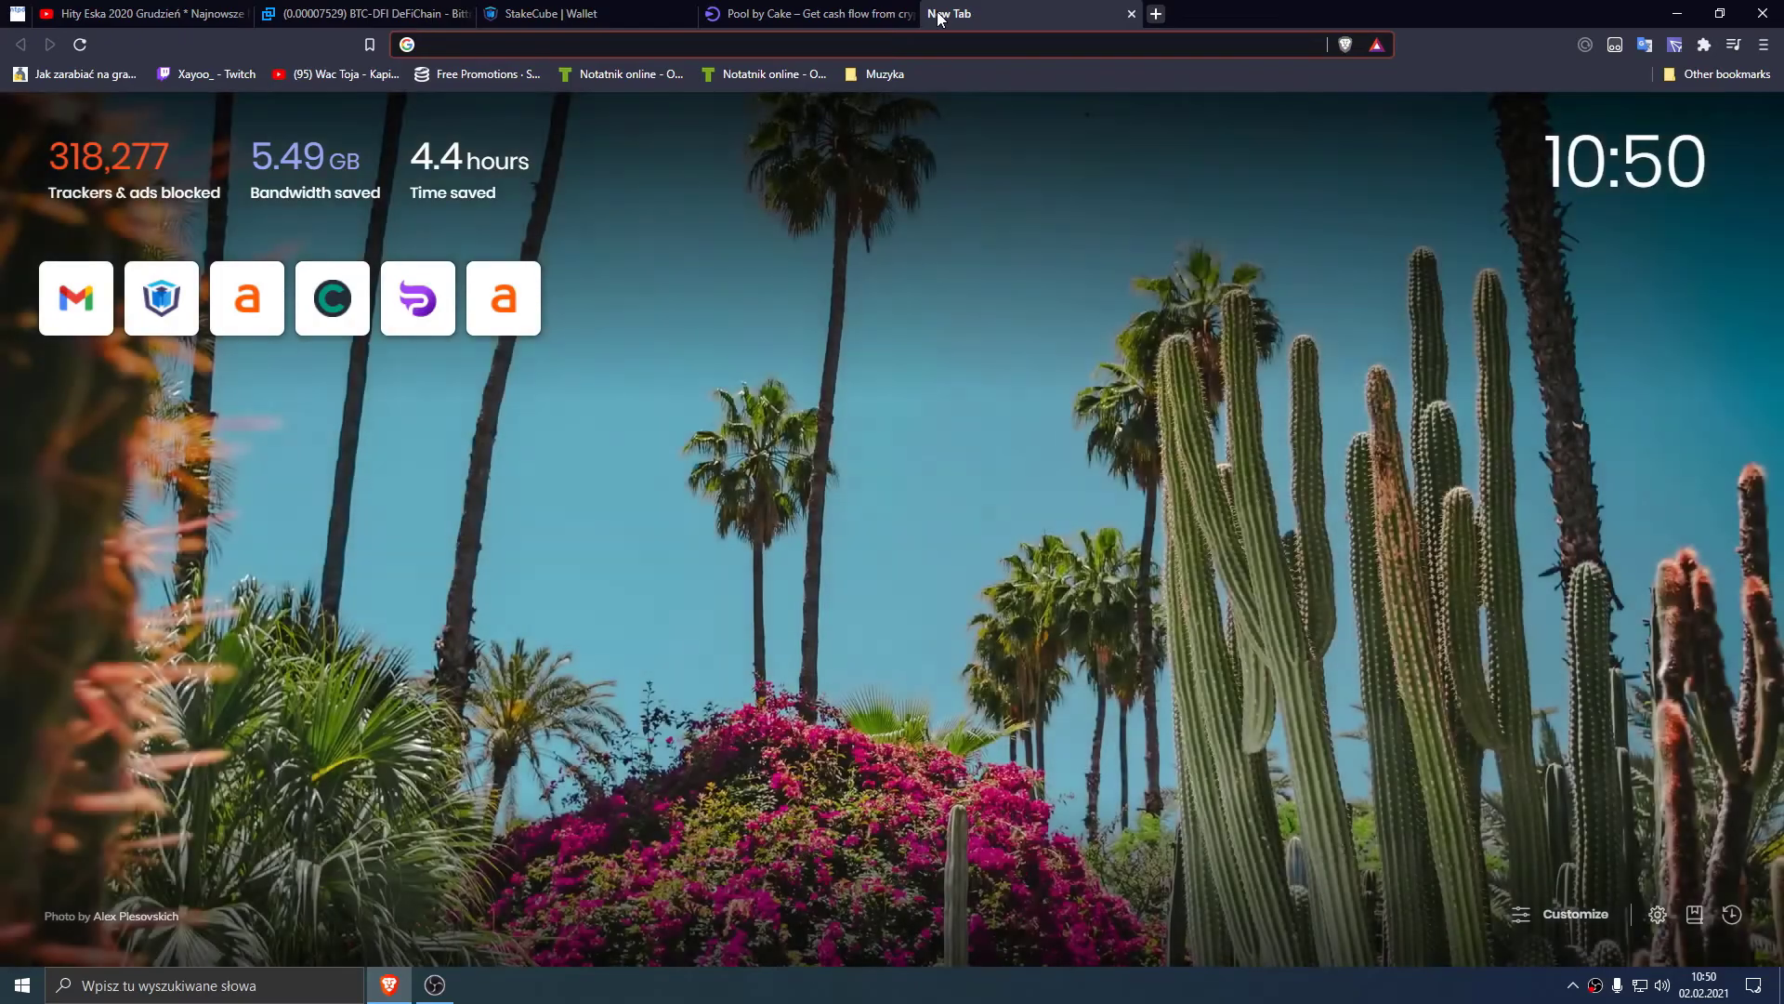
text(0.00015 BTC to PLN)
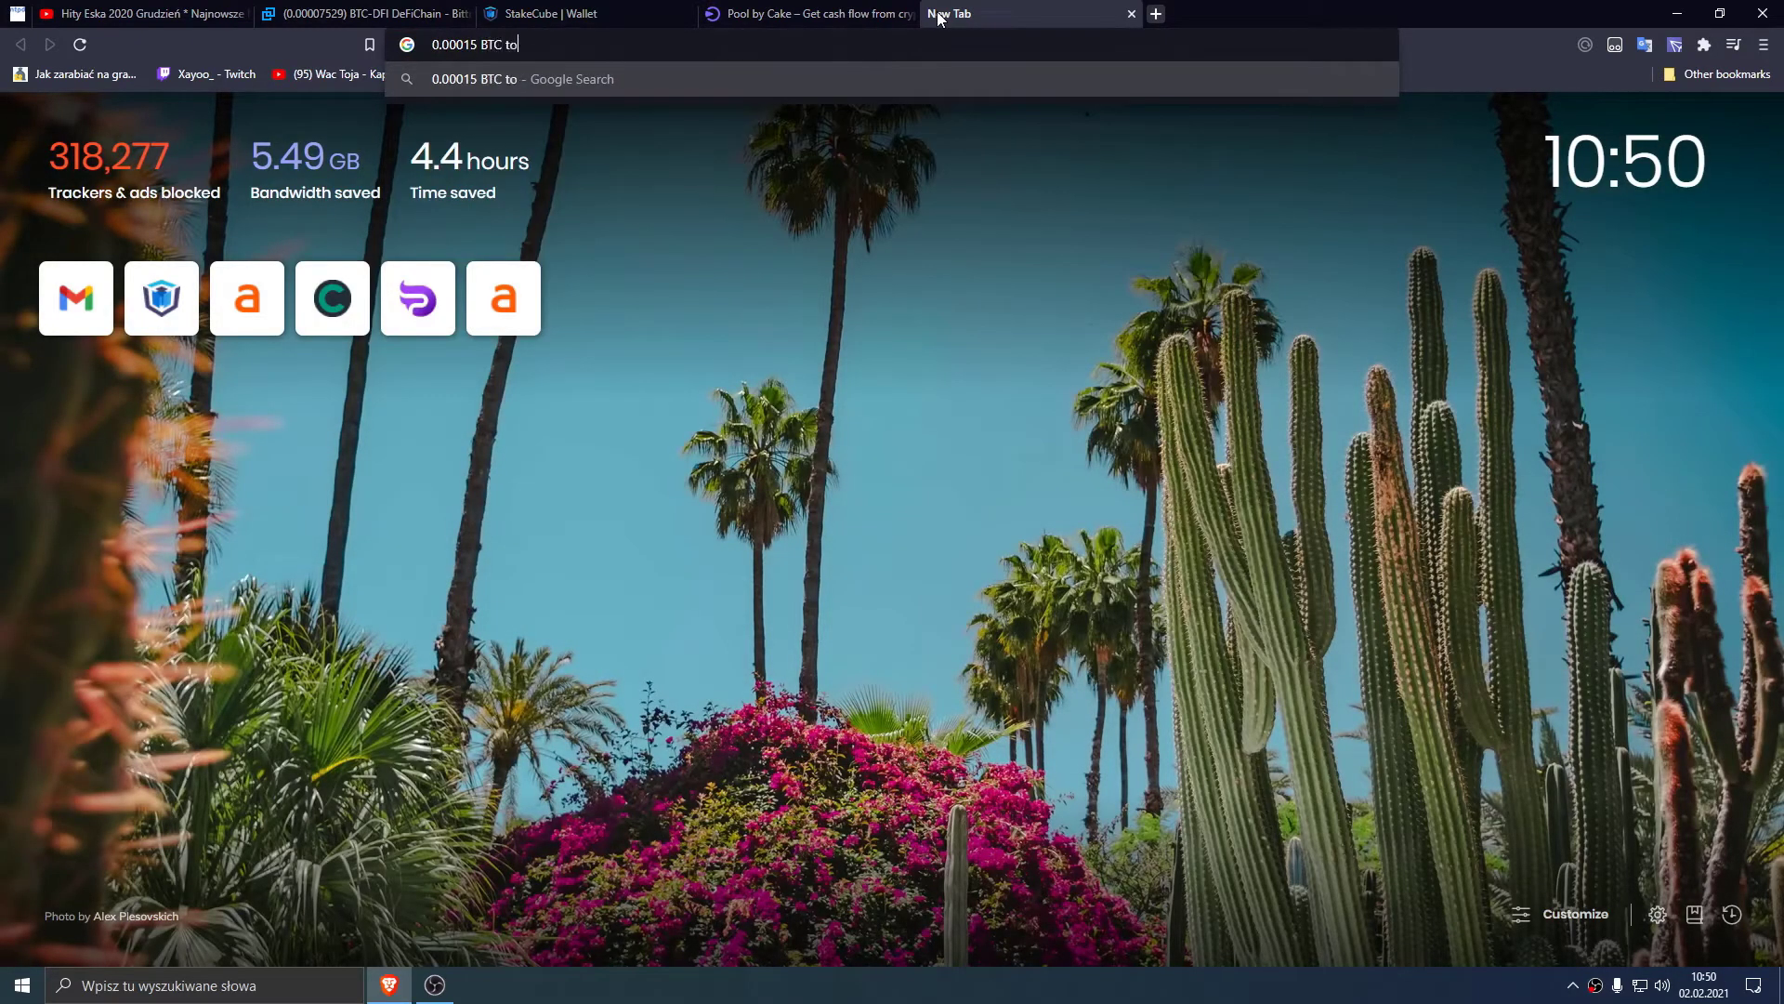
key(Return)
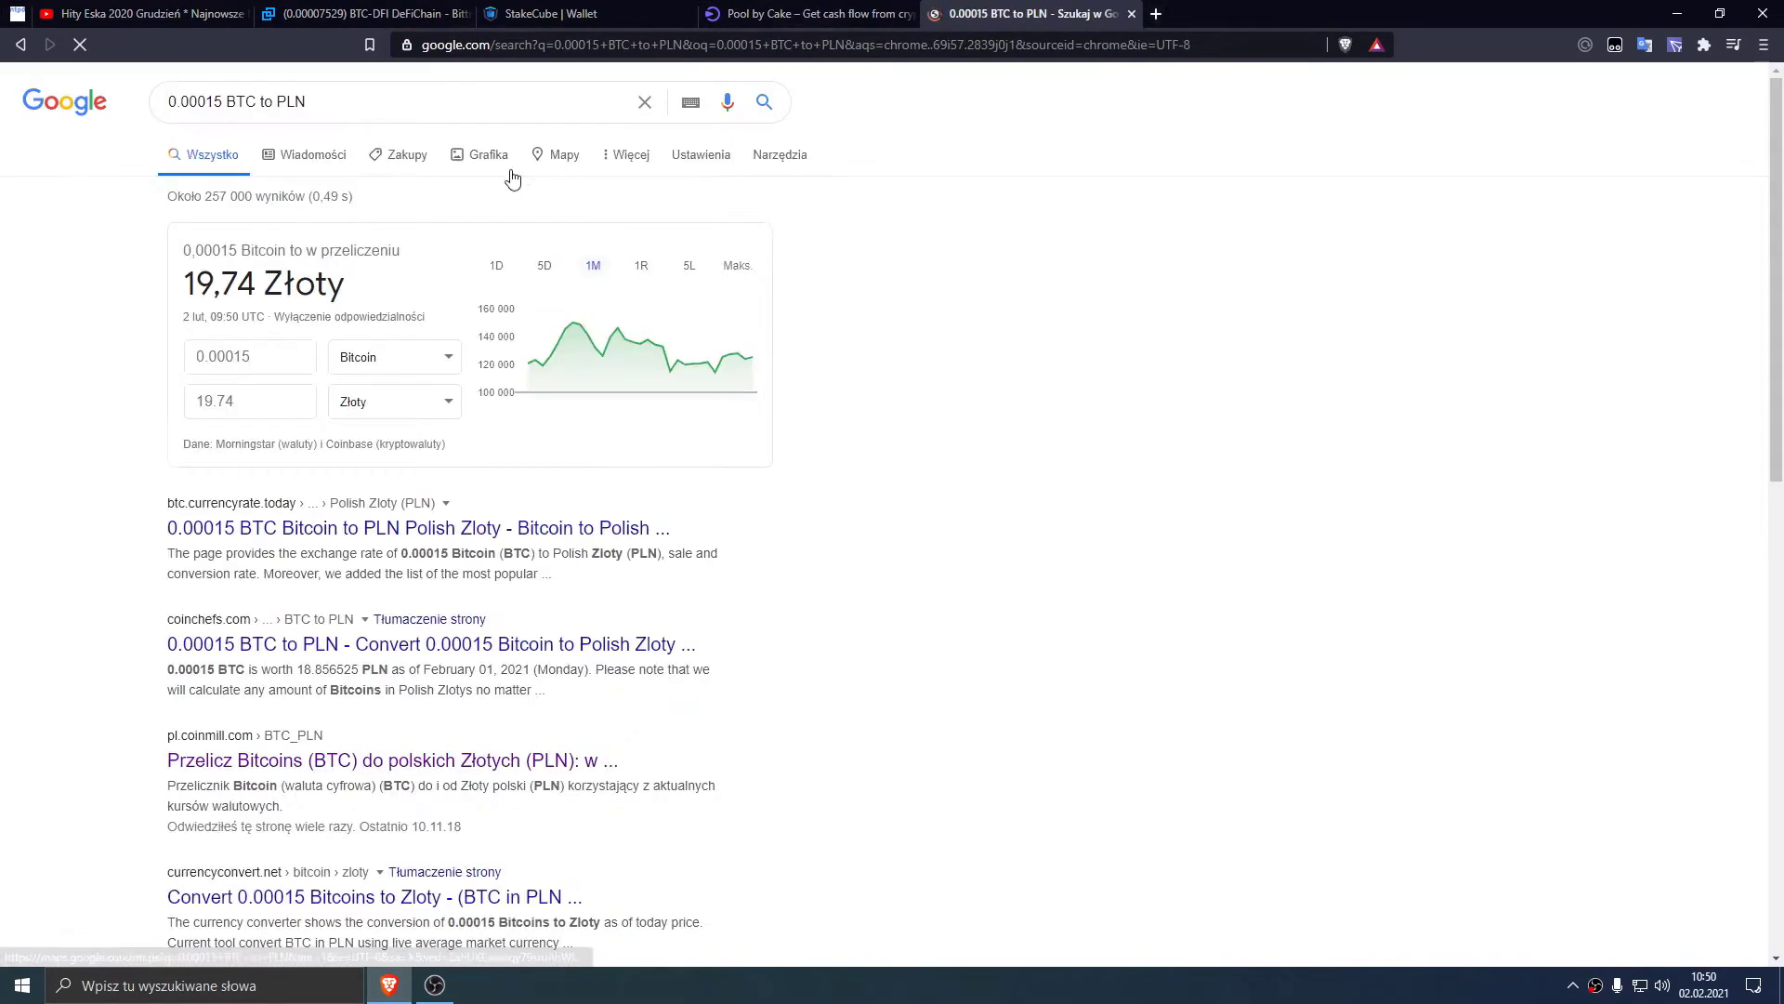
key(ctrl+w)
key(ctrl+Tab)
key(ctrl+Tab)
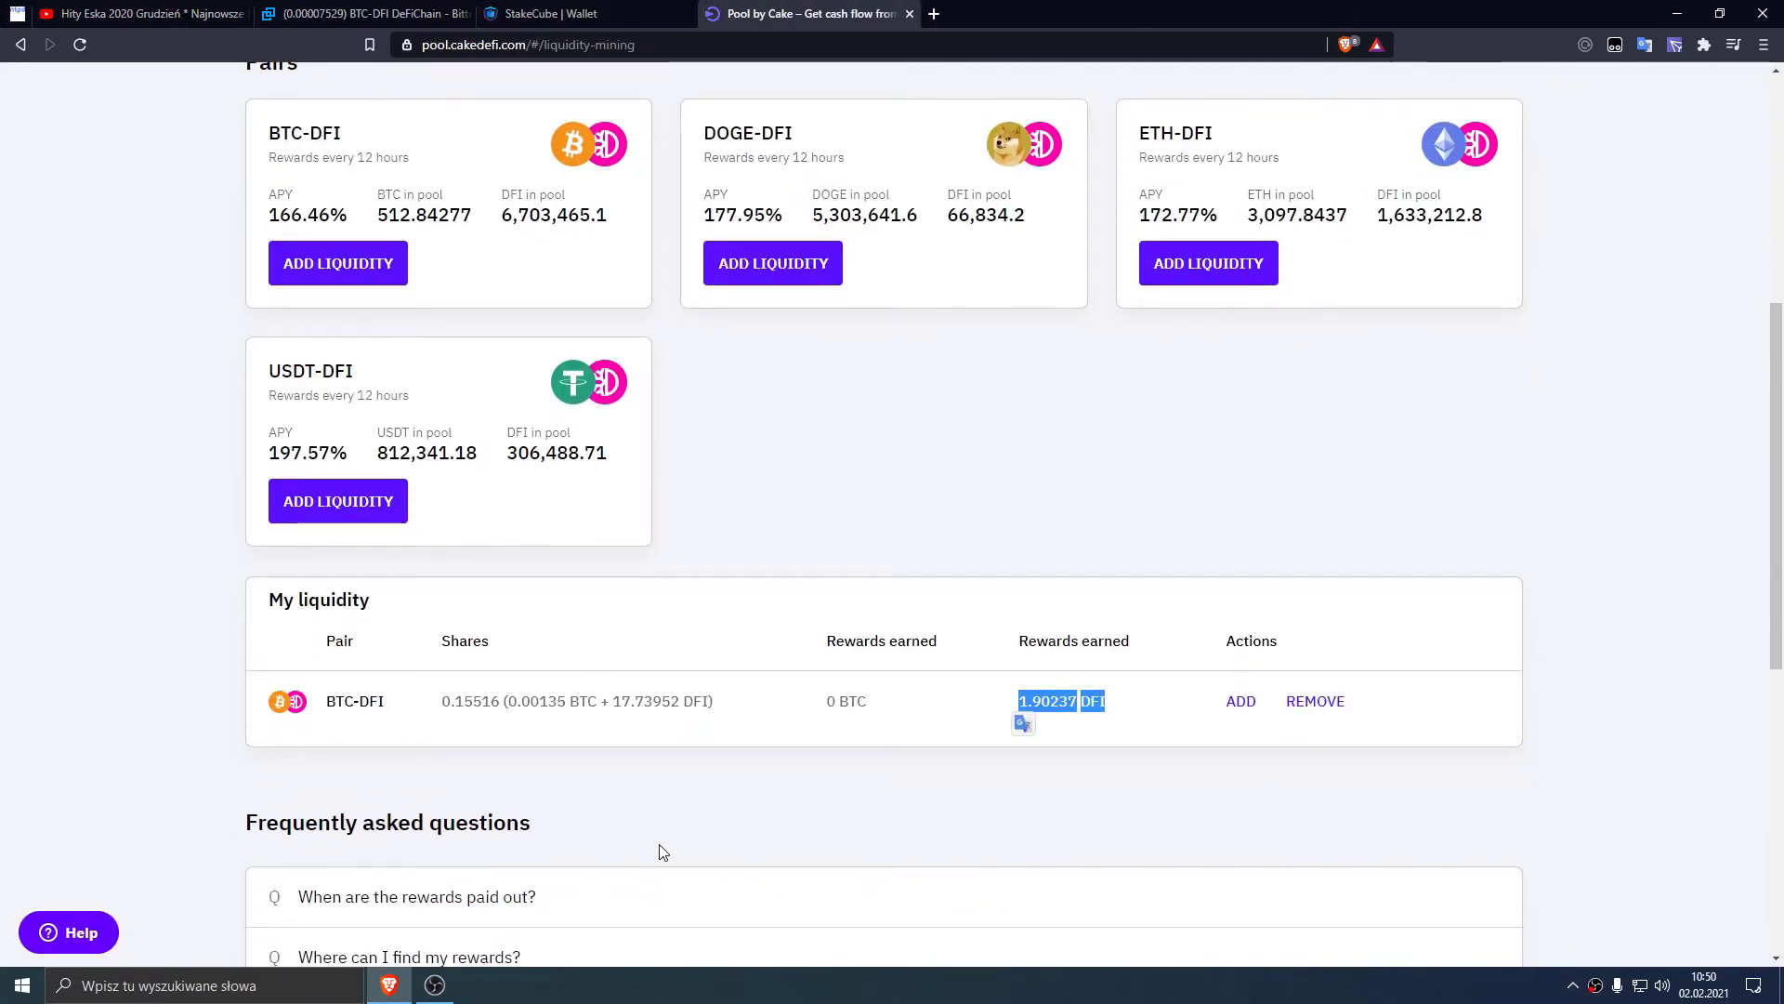
Step: Review the available pool pairs and the BTC-DFI shares and rewards under My liquidity
scroll(656, 827, down, 2)
scroll(653, 825, up, 4)
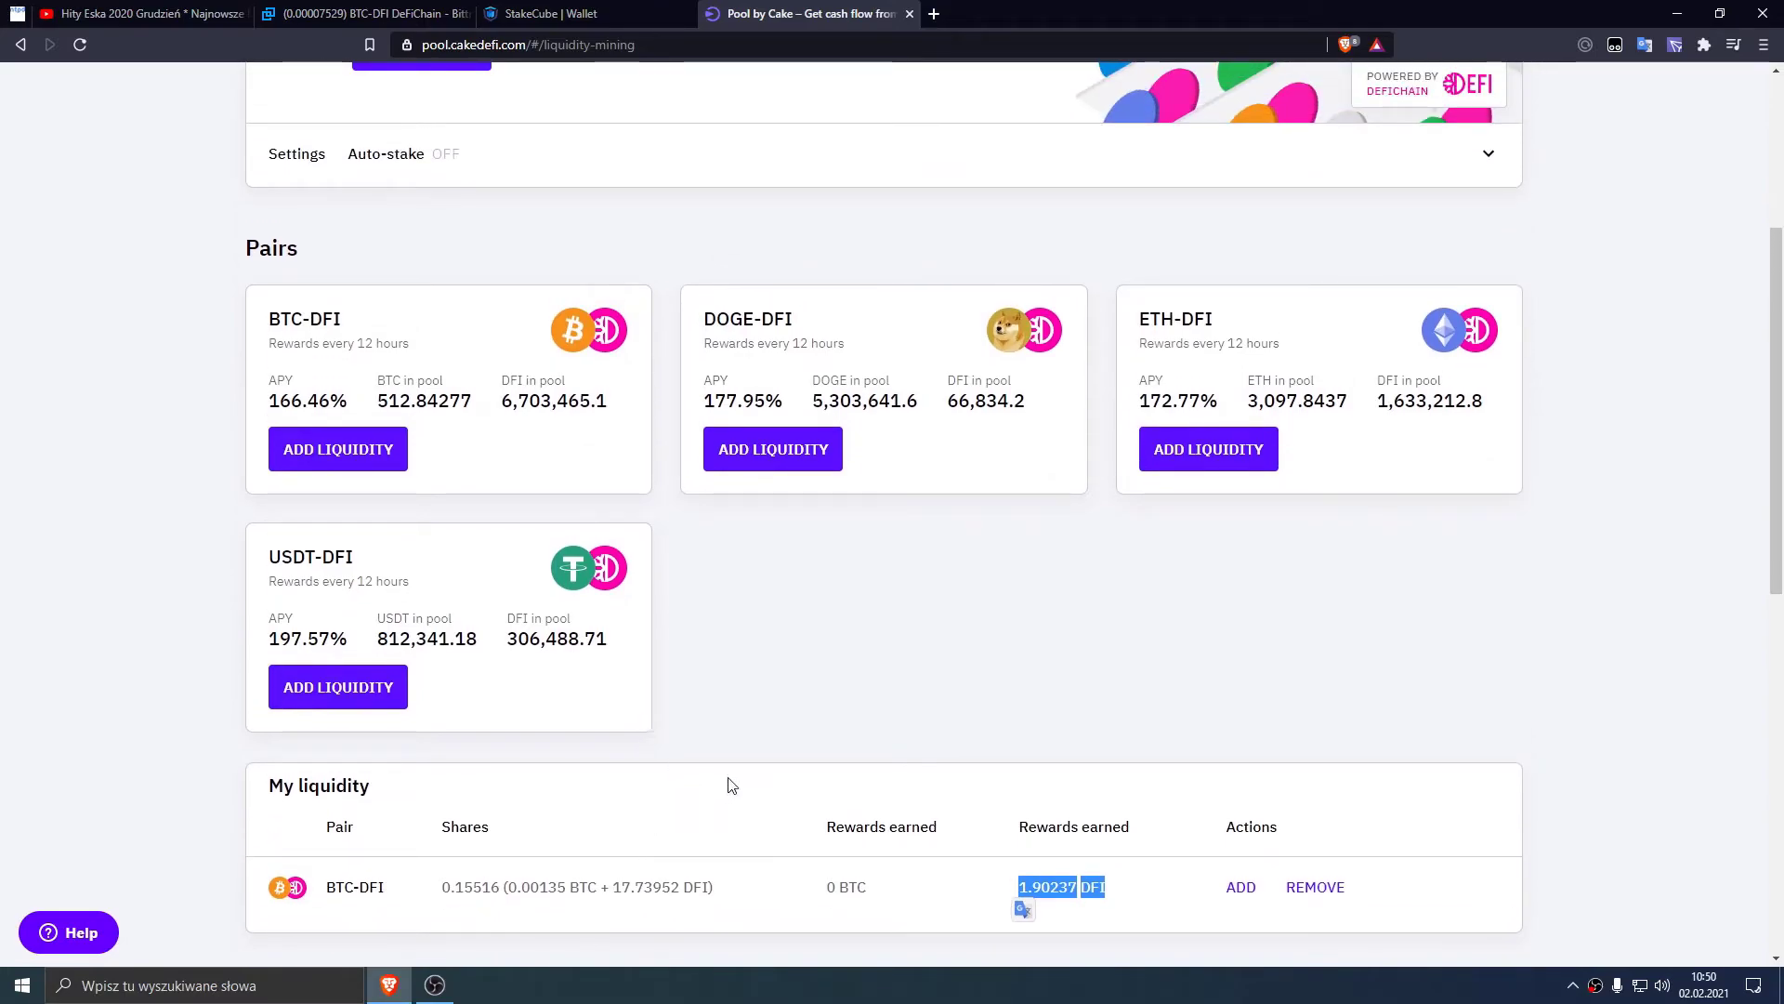
scroll(729, 782, up, 1)
scroll(765, 835, down, 1)
scroll(768, 833, up, 1)
scroll(771, 827, down, 4)
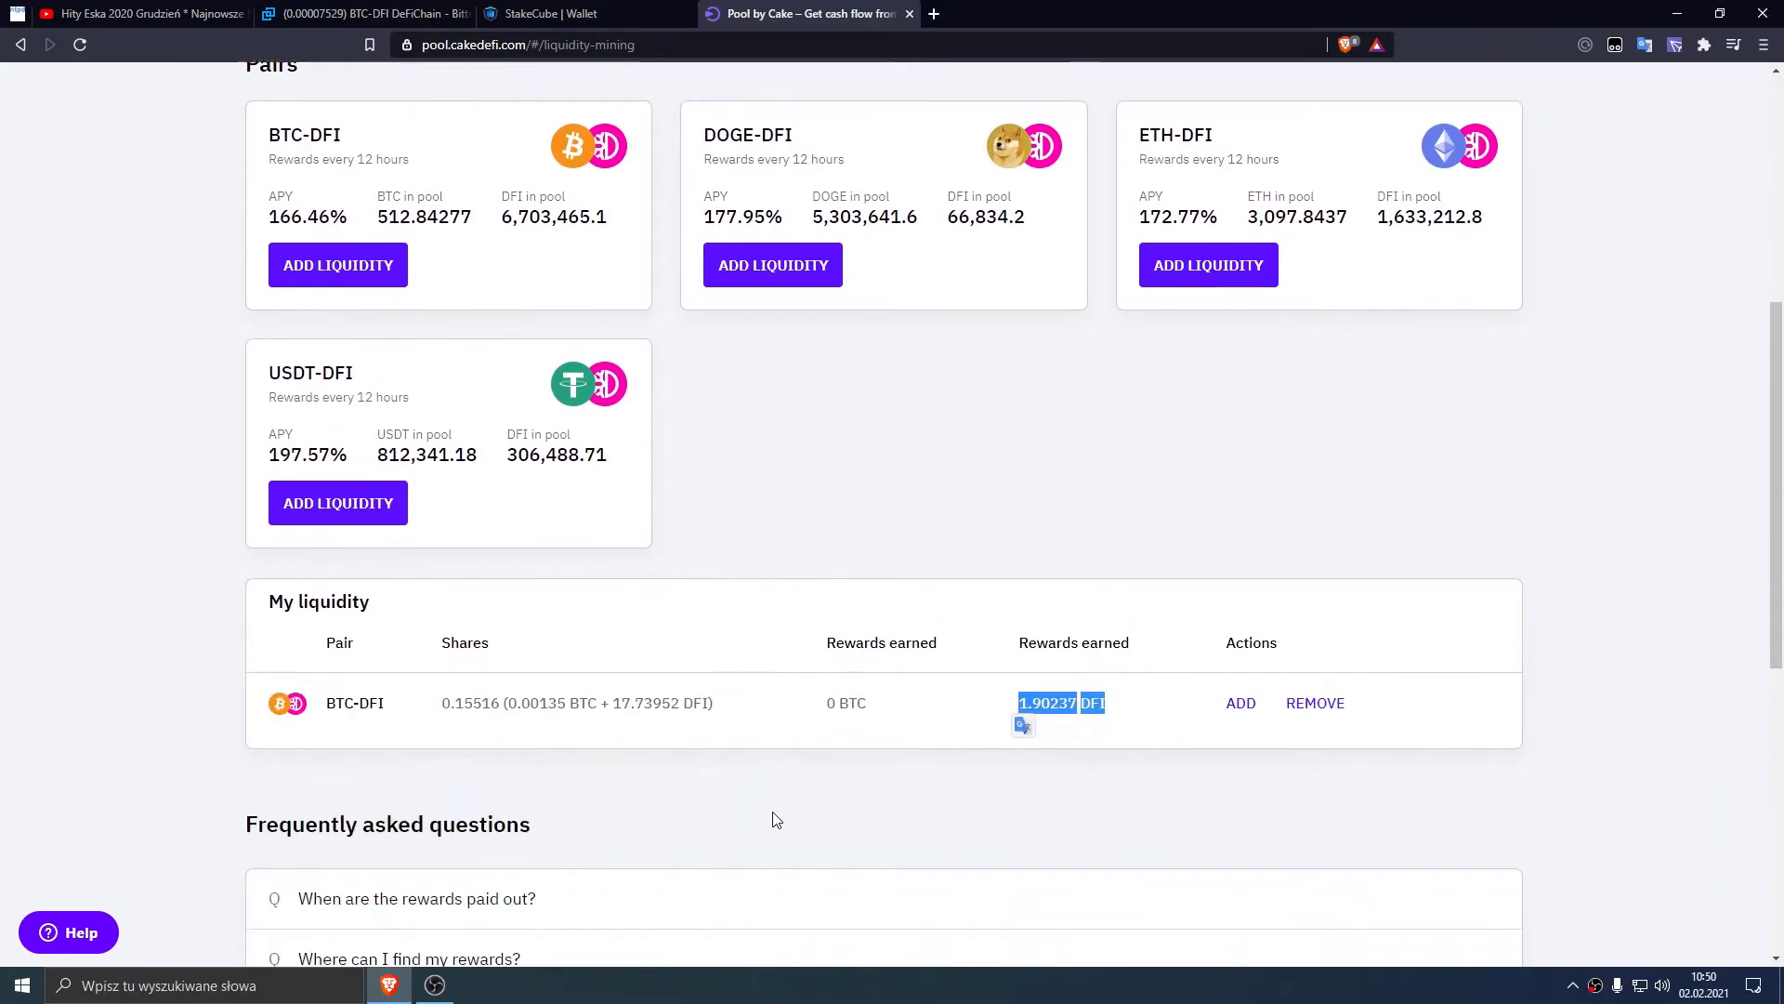
scroll(751, 701, up, 1)
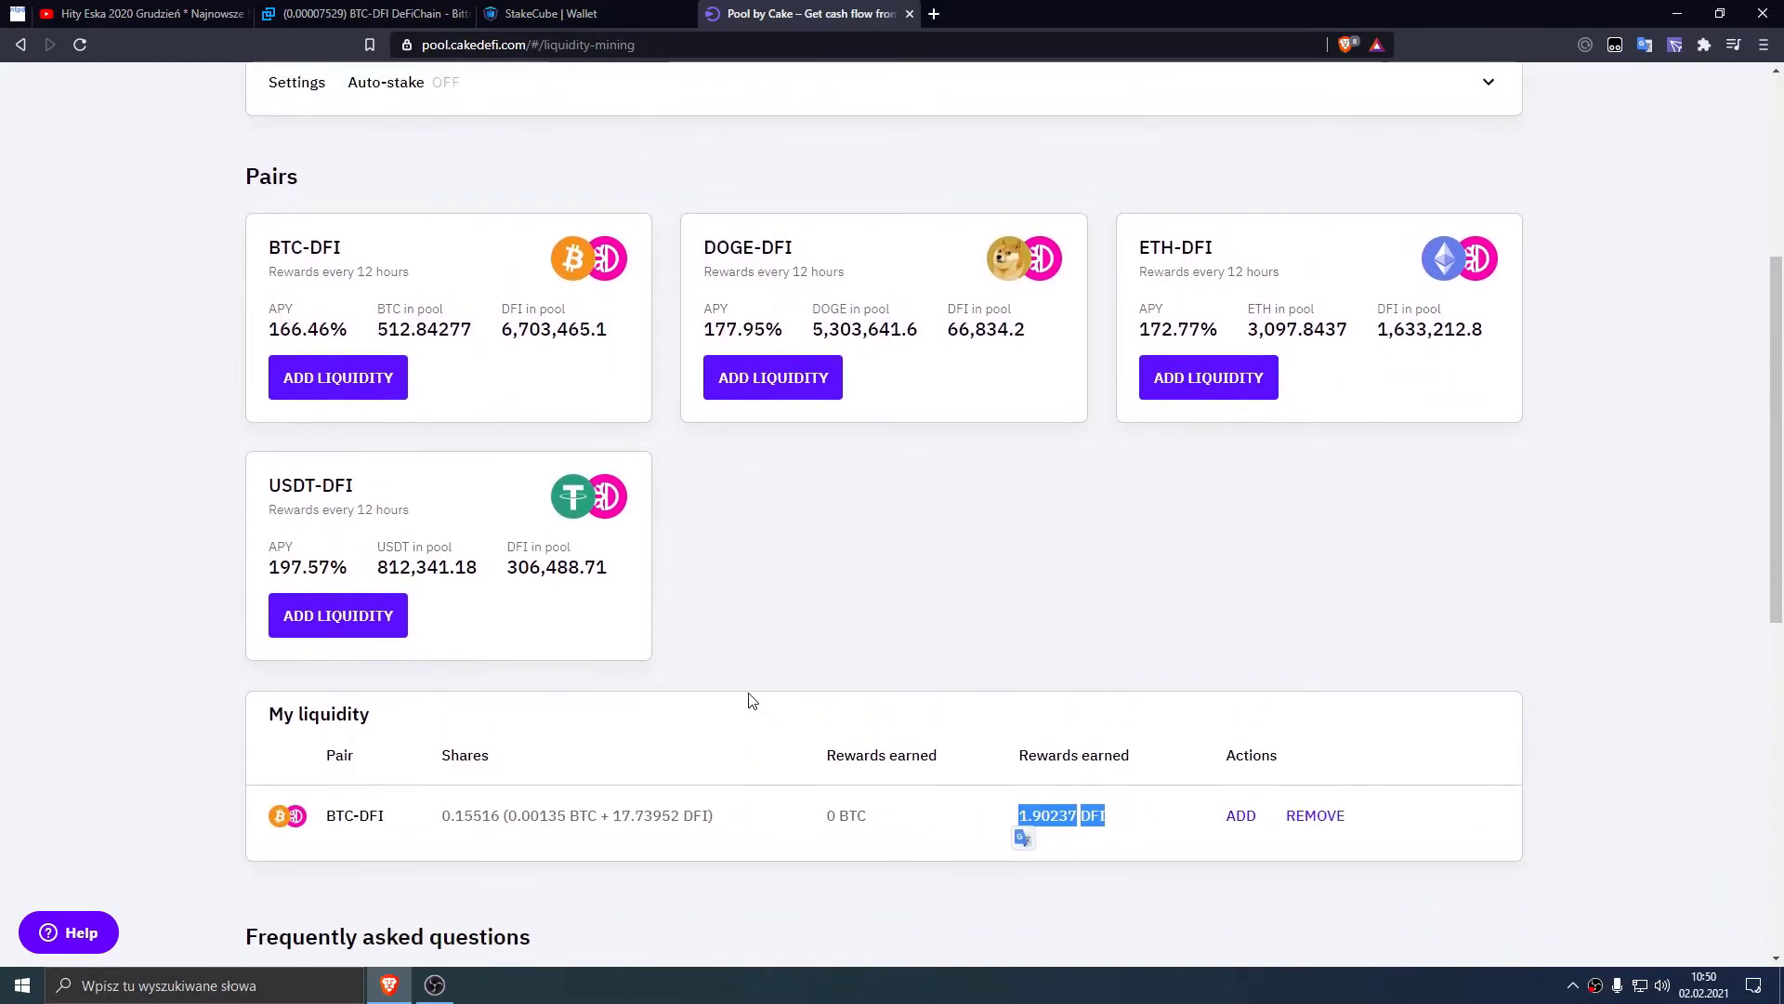
scroll(750, 699, up, 2)
scroll(724, 716, down, 2)
mouse_move(459, 801)
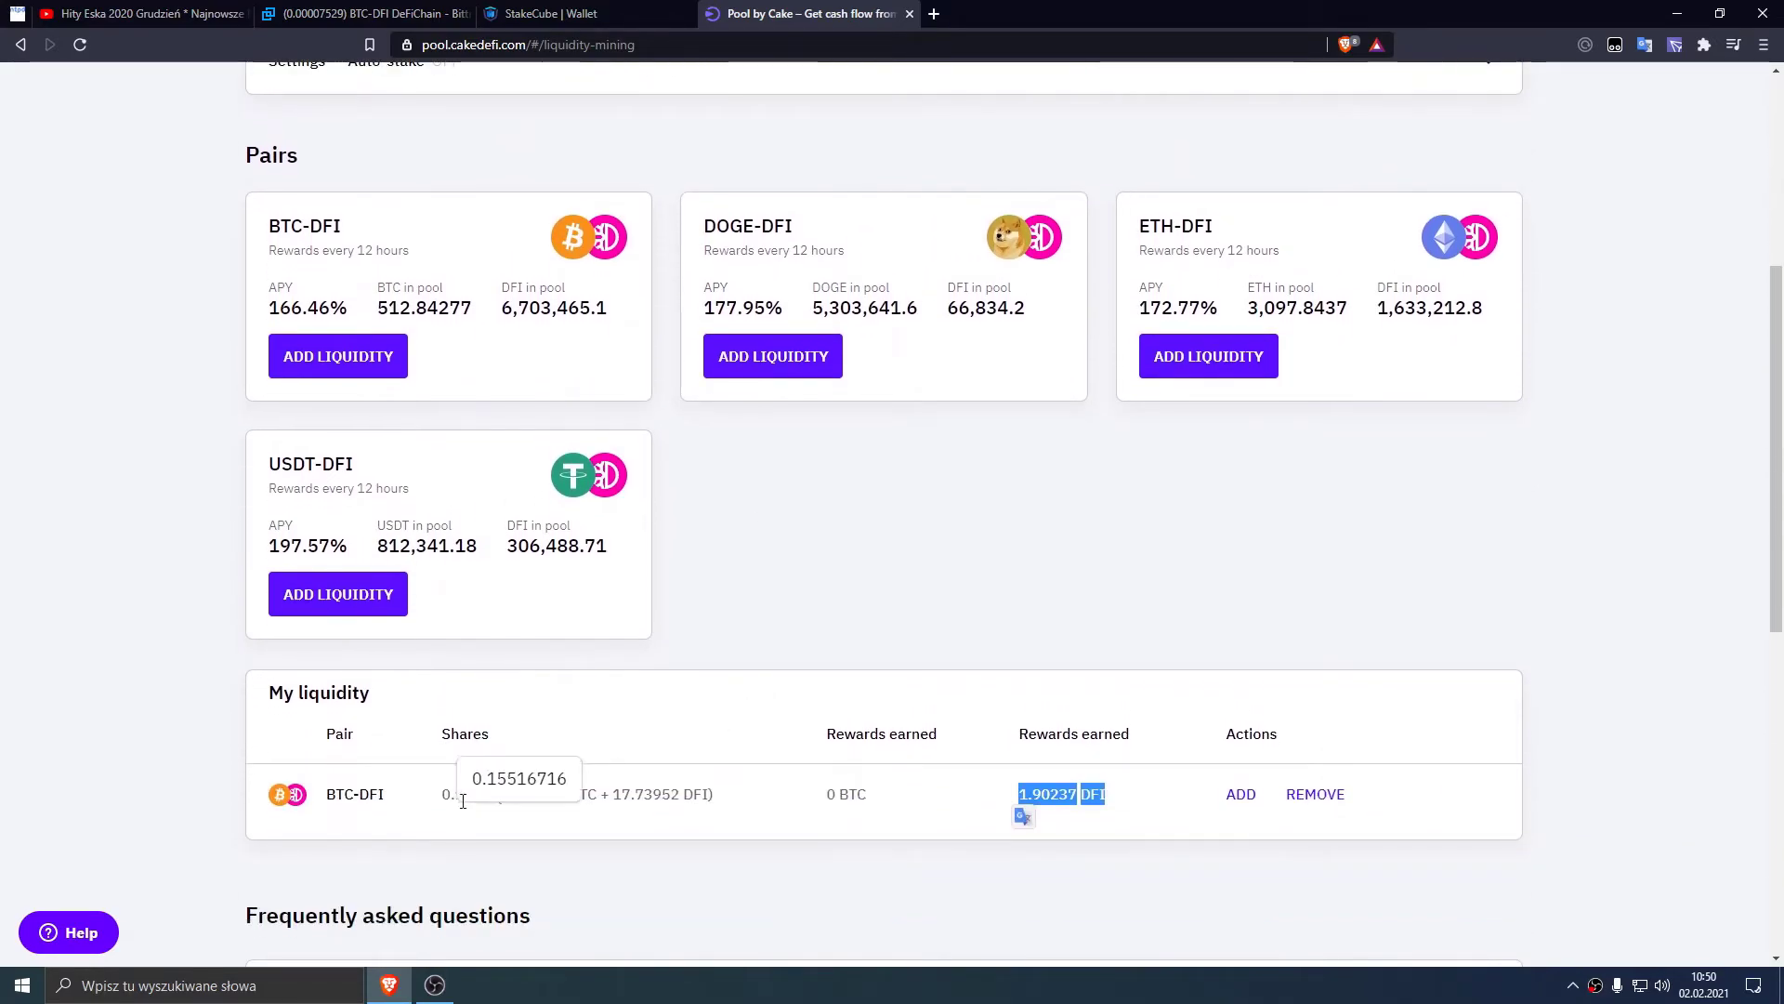
scroll(896, 327, up, 5)
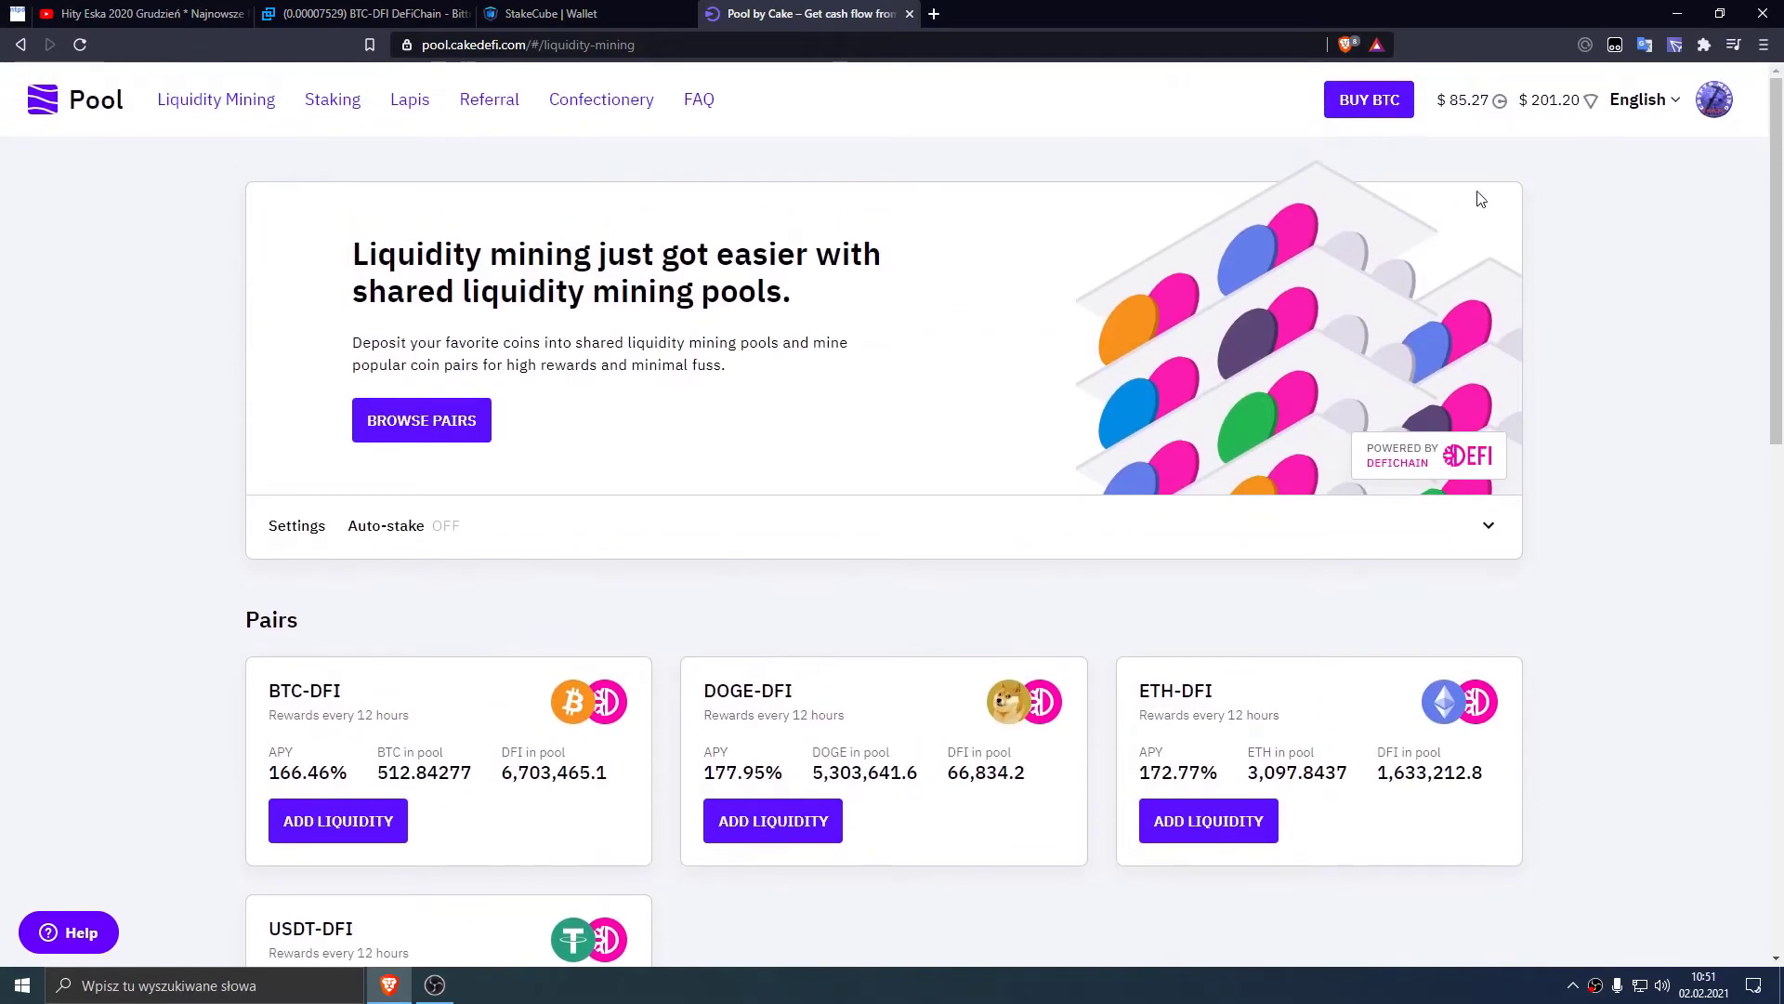
scroll(1462, 207, down, 8)
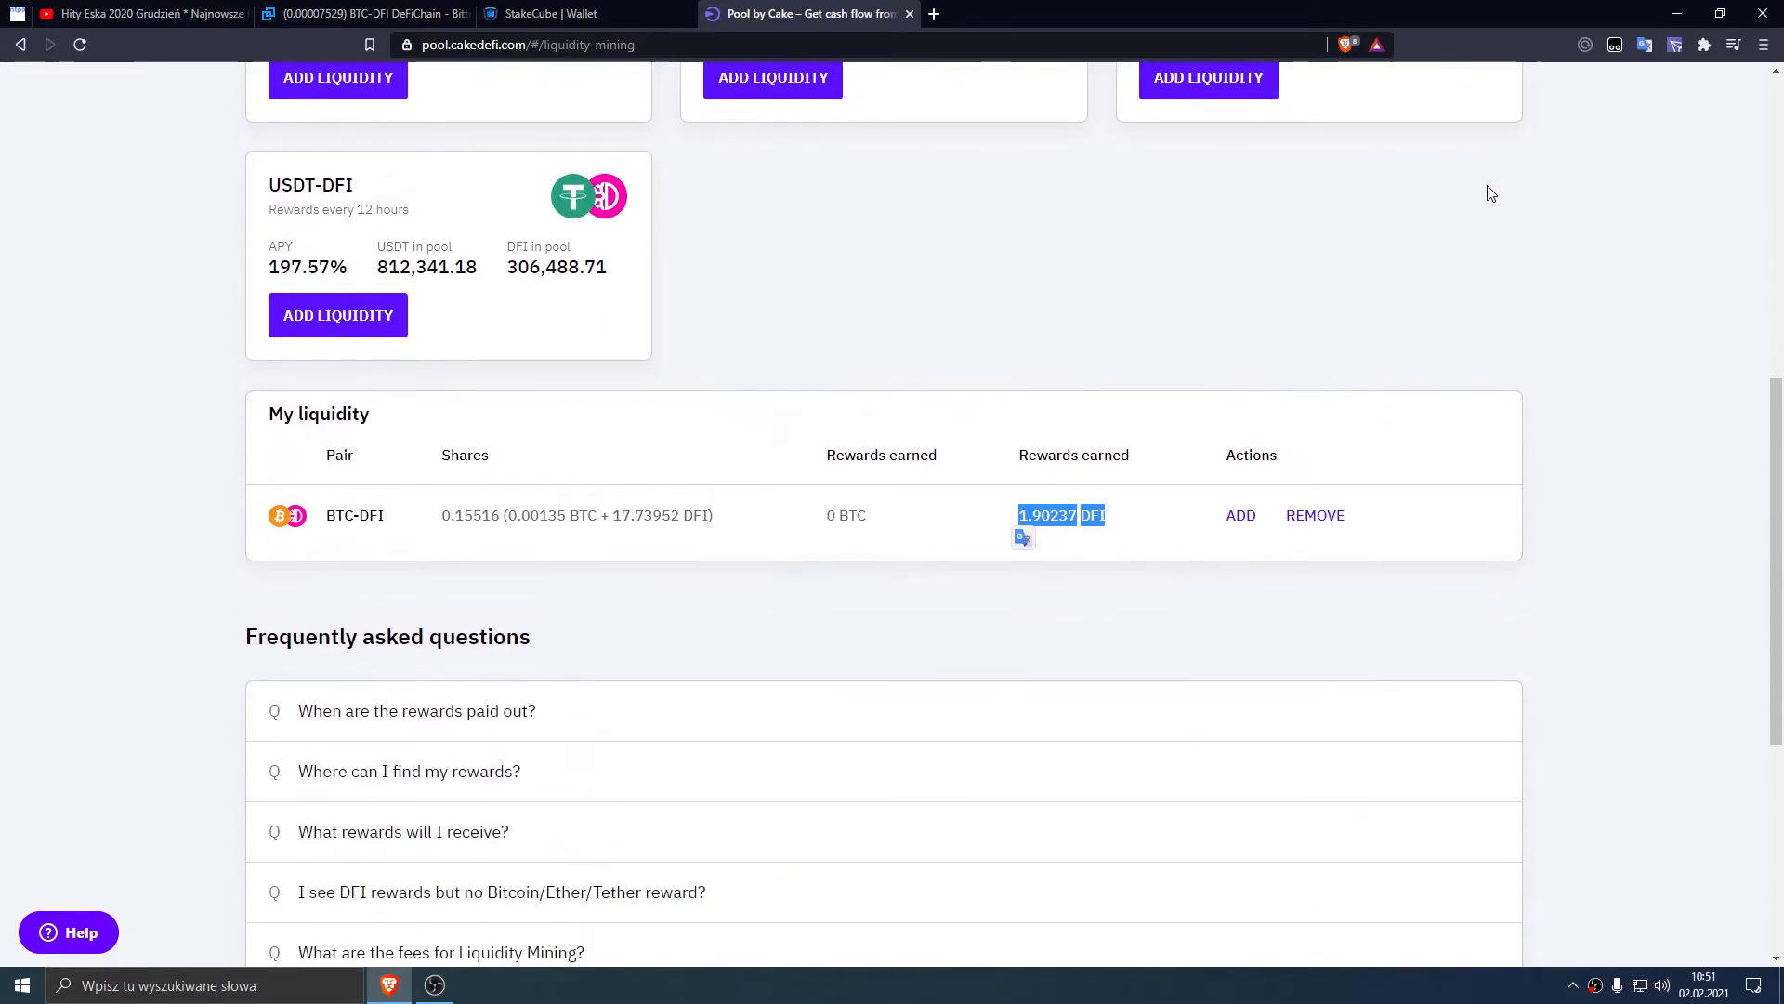
Step: Start adding liquidity to the BTC-DFI pair using the maximum DFI balance, 12.14957427 DFI, matched with 0.0009295 BTC
scroll(510, 359, up, 3)
scroll(510, 358, up, 1)
click(369, 450)
click(1251, 327)
scroll(792, 341, down, 2)
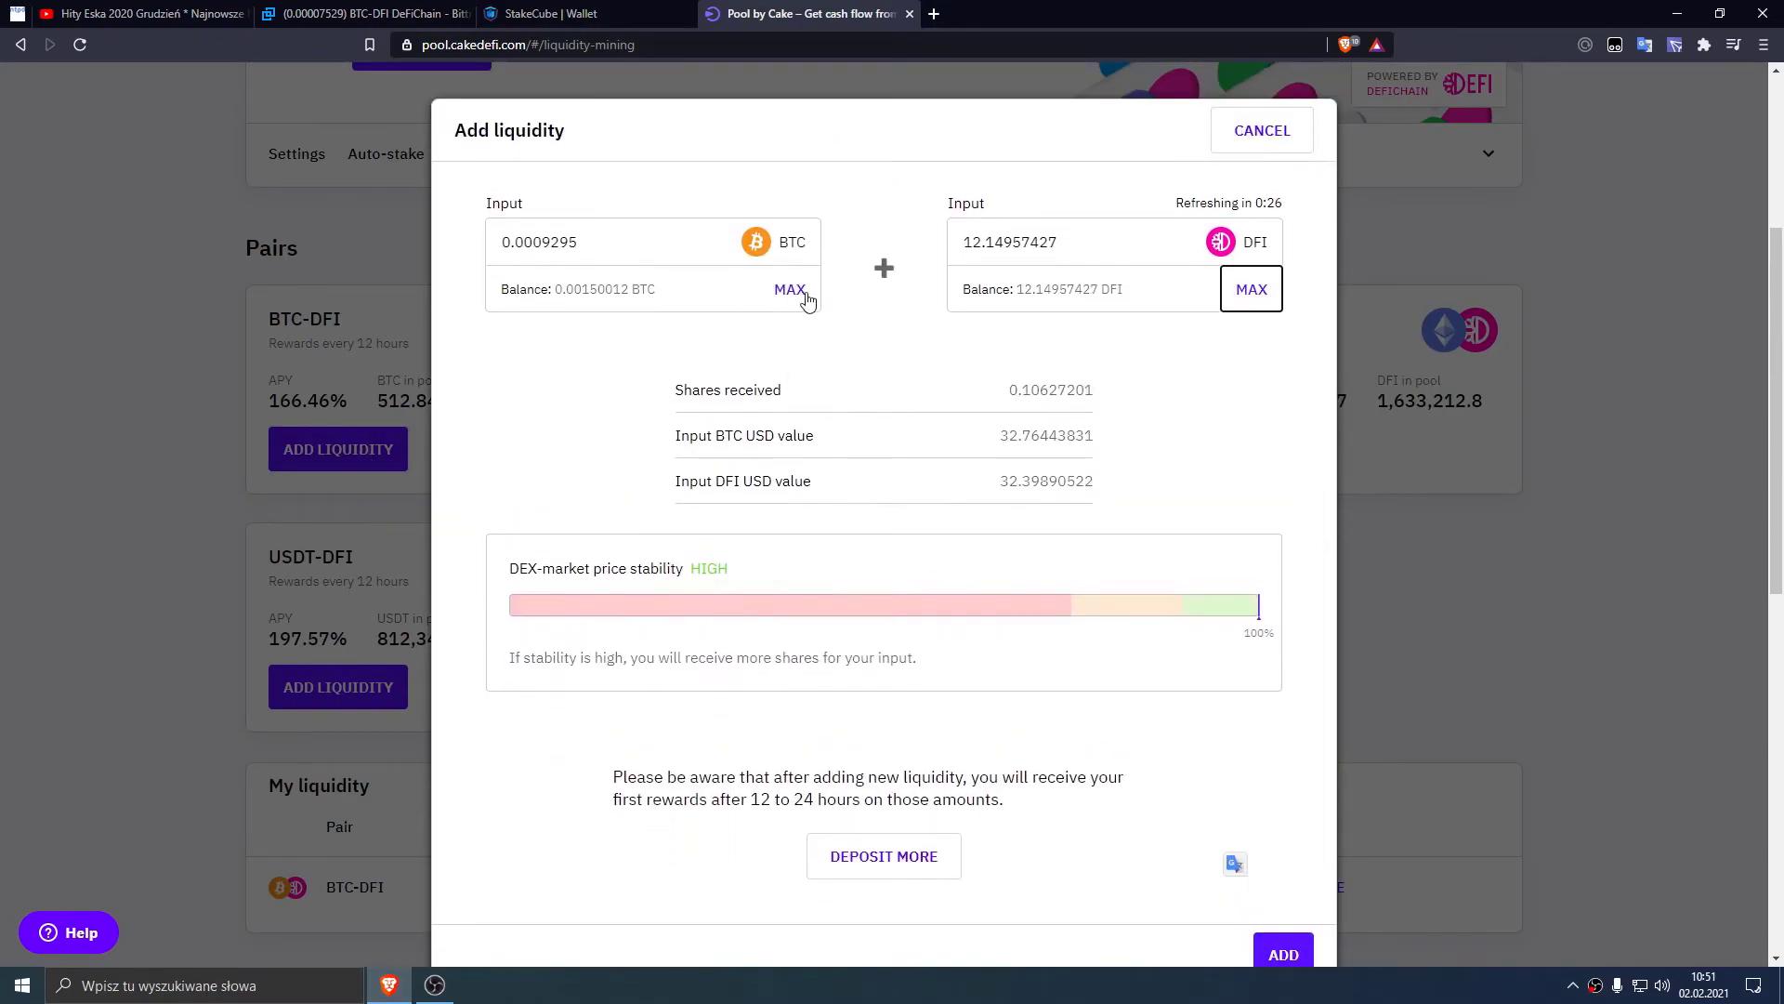
click(610, 240)
key(ctrl+a)
click(1094, 309)
scroll(1089, 413, down, 2)
Step: Submit the liquidity amounts, accept the risk acknowledgement and Terms of Service, and confirm the addition
click(1294, 864)
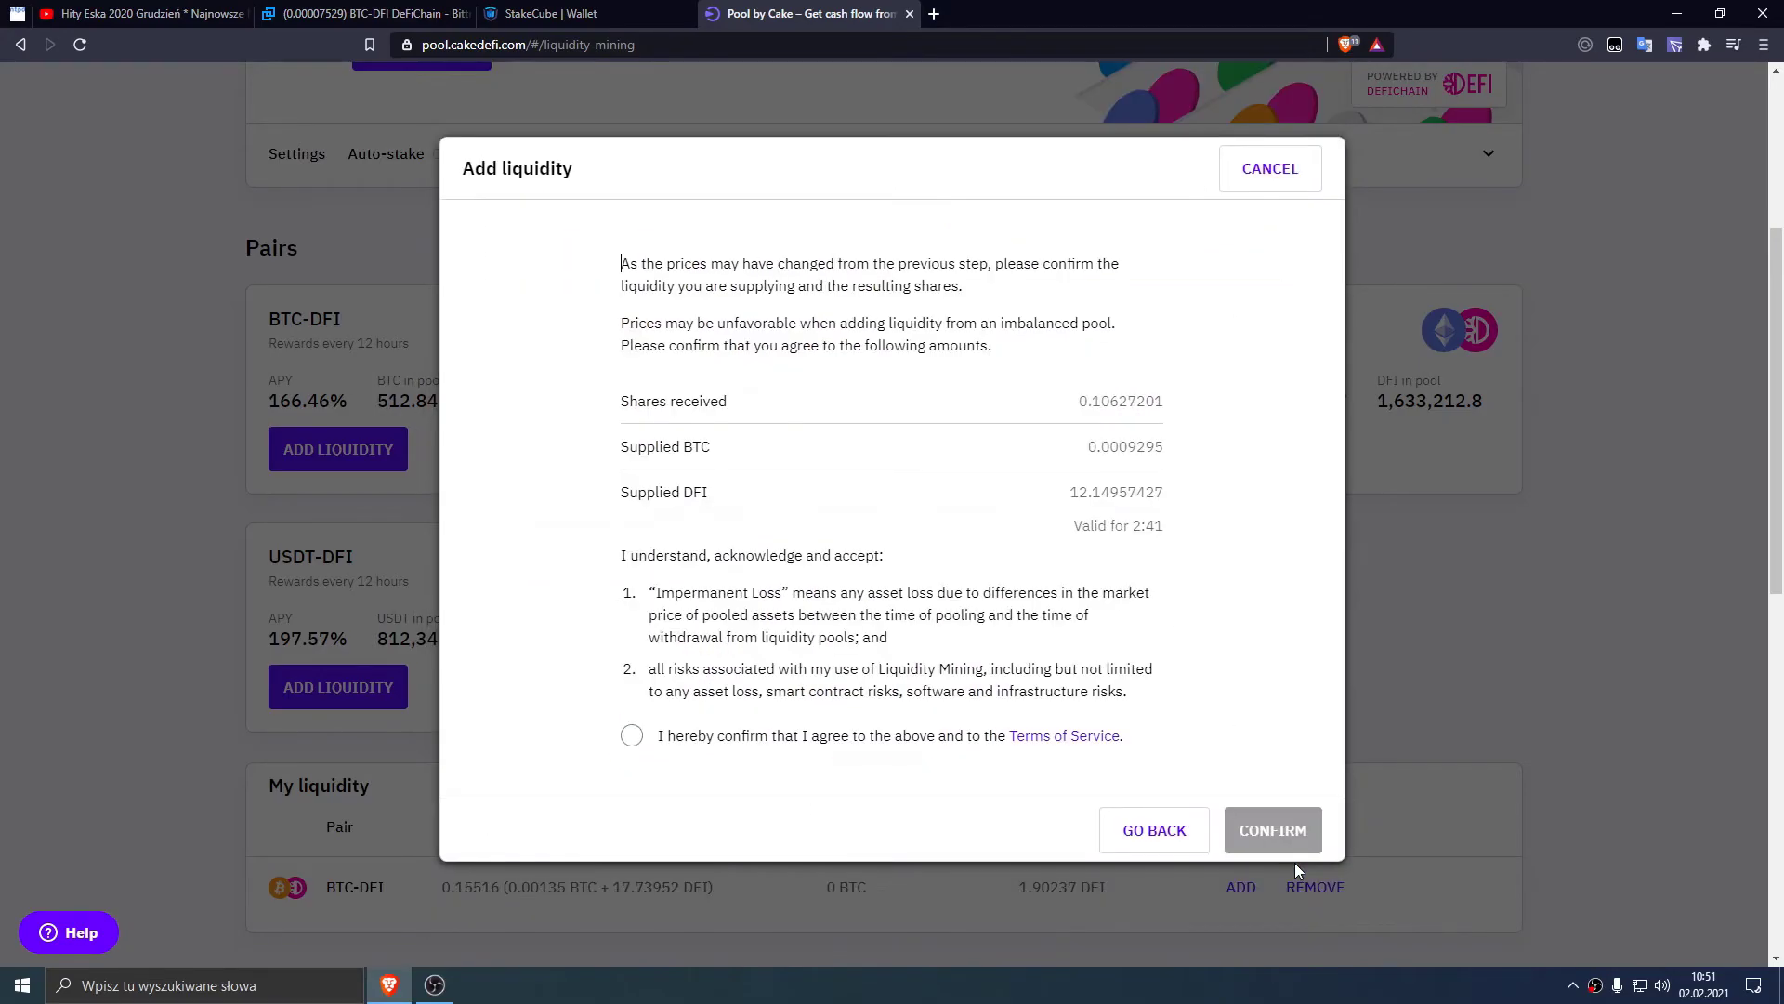
click(631, 735)
click(1284, 836)
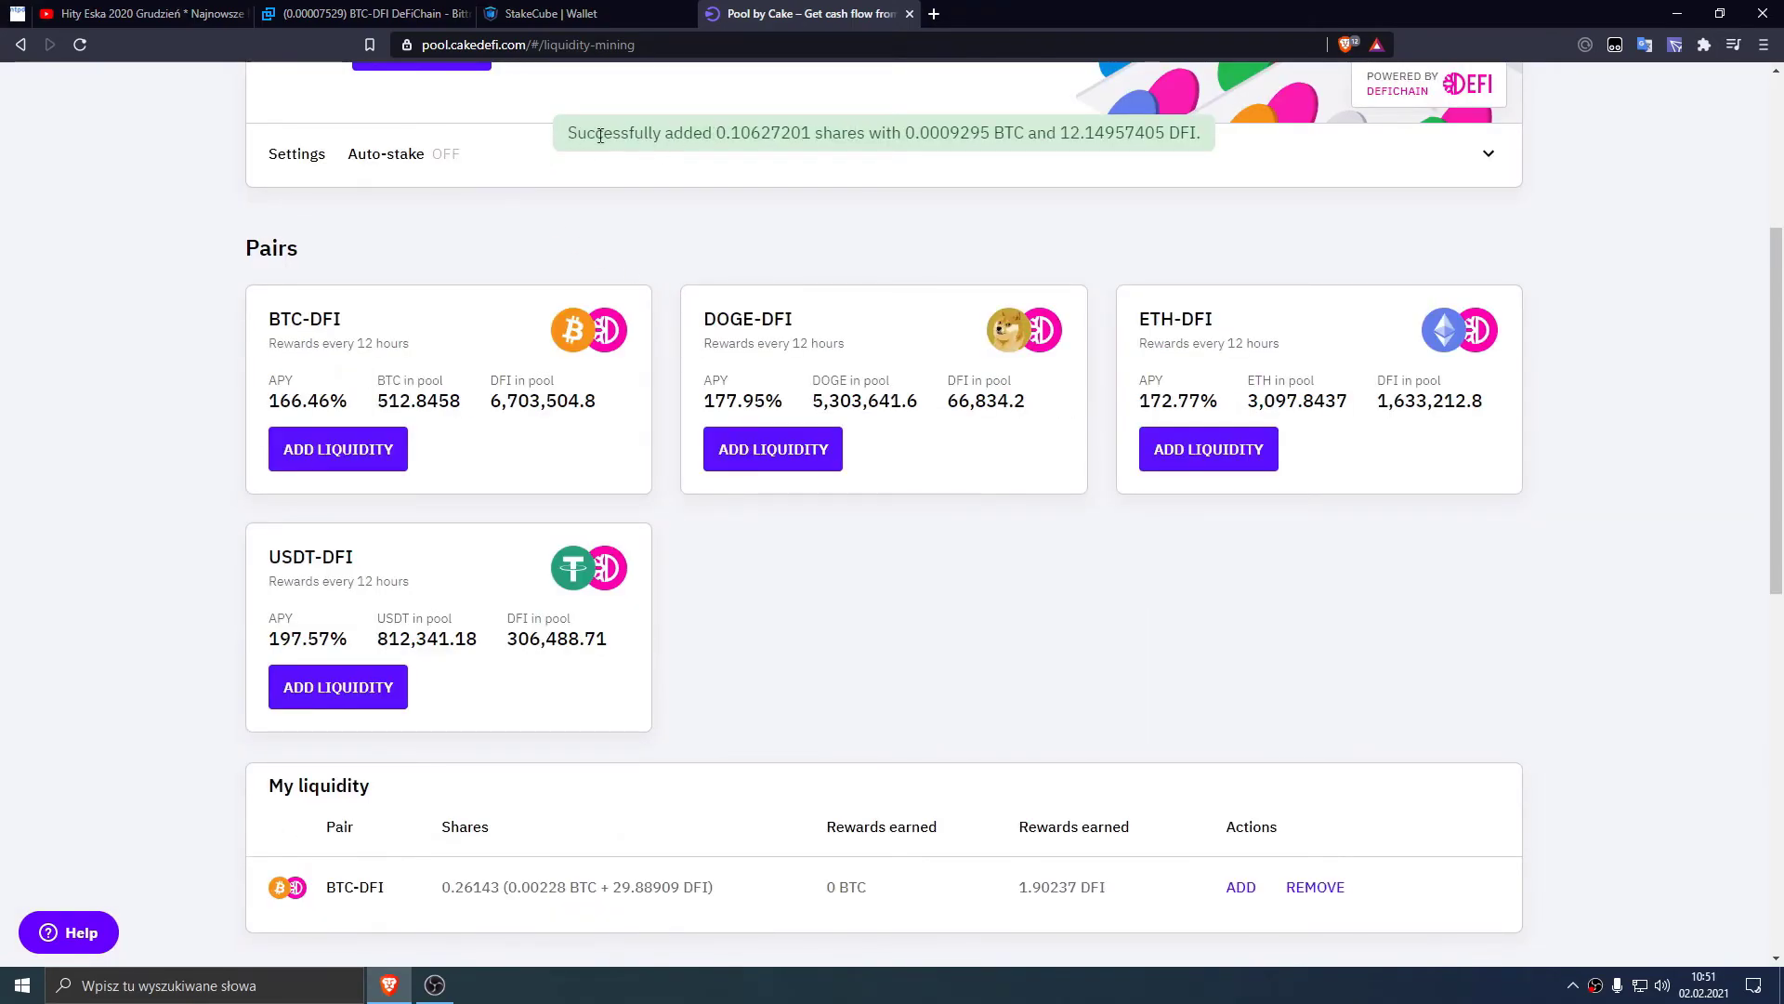
Step: Check the updated BTC-DFI shares under My liquidity
scroll(836, 367, down, 4)
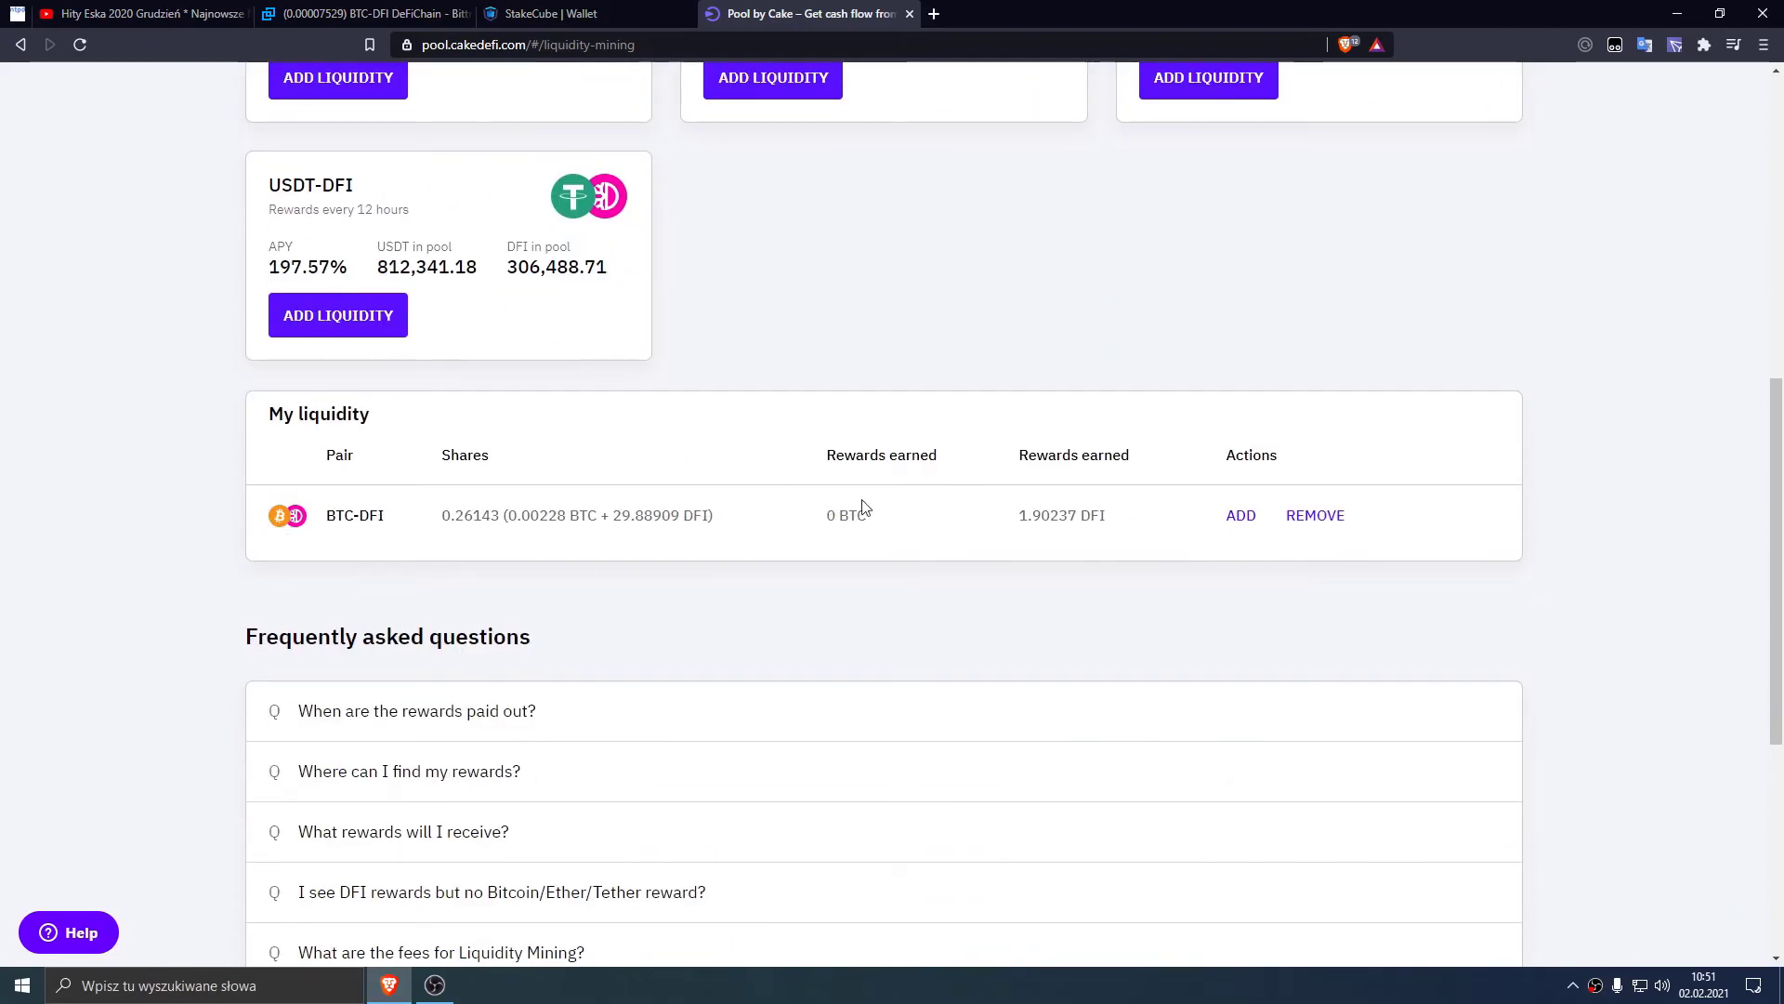
drag(793, 511, 474, 517)
click(420, 524)
scroll(418, 510, down, 5)
scroll(521, 483, up, 6)
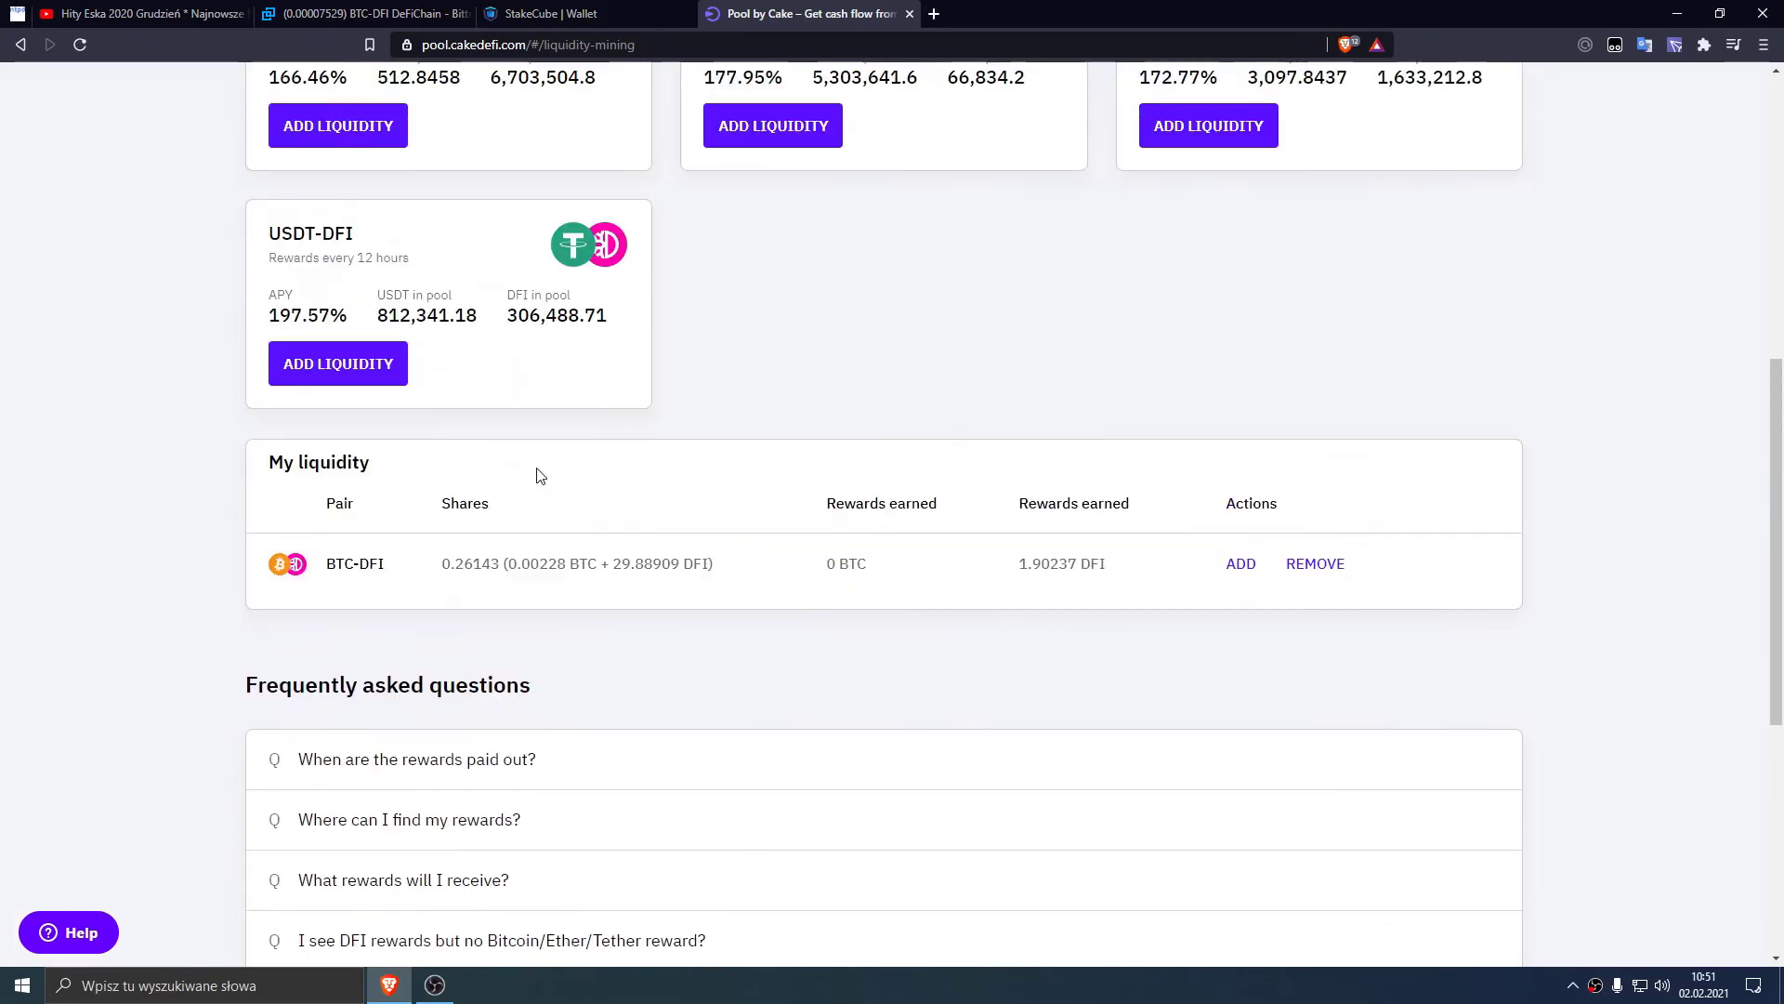
Step: Open the wallet's Assets page and check the available Bitcoin balance
scroll(548, 477, up, 7)
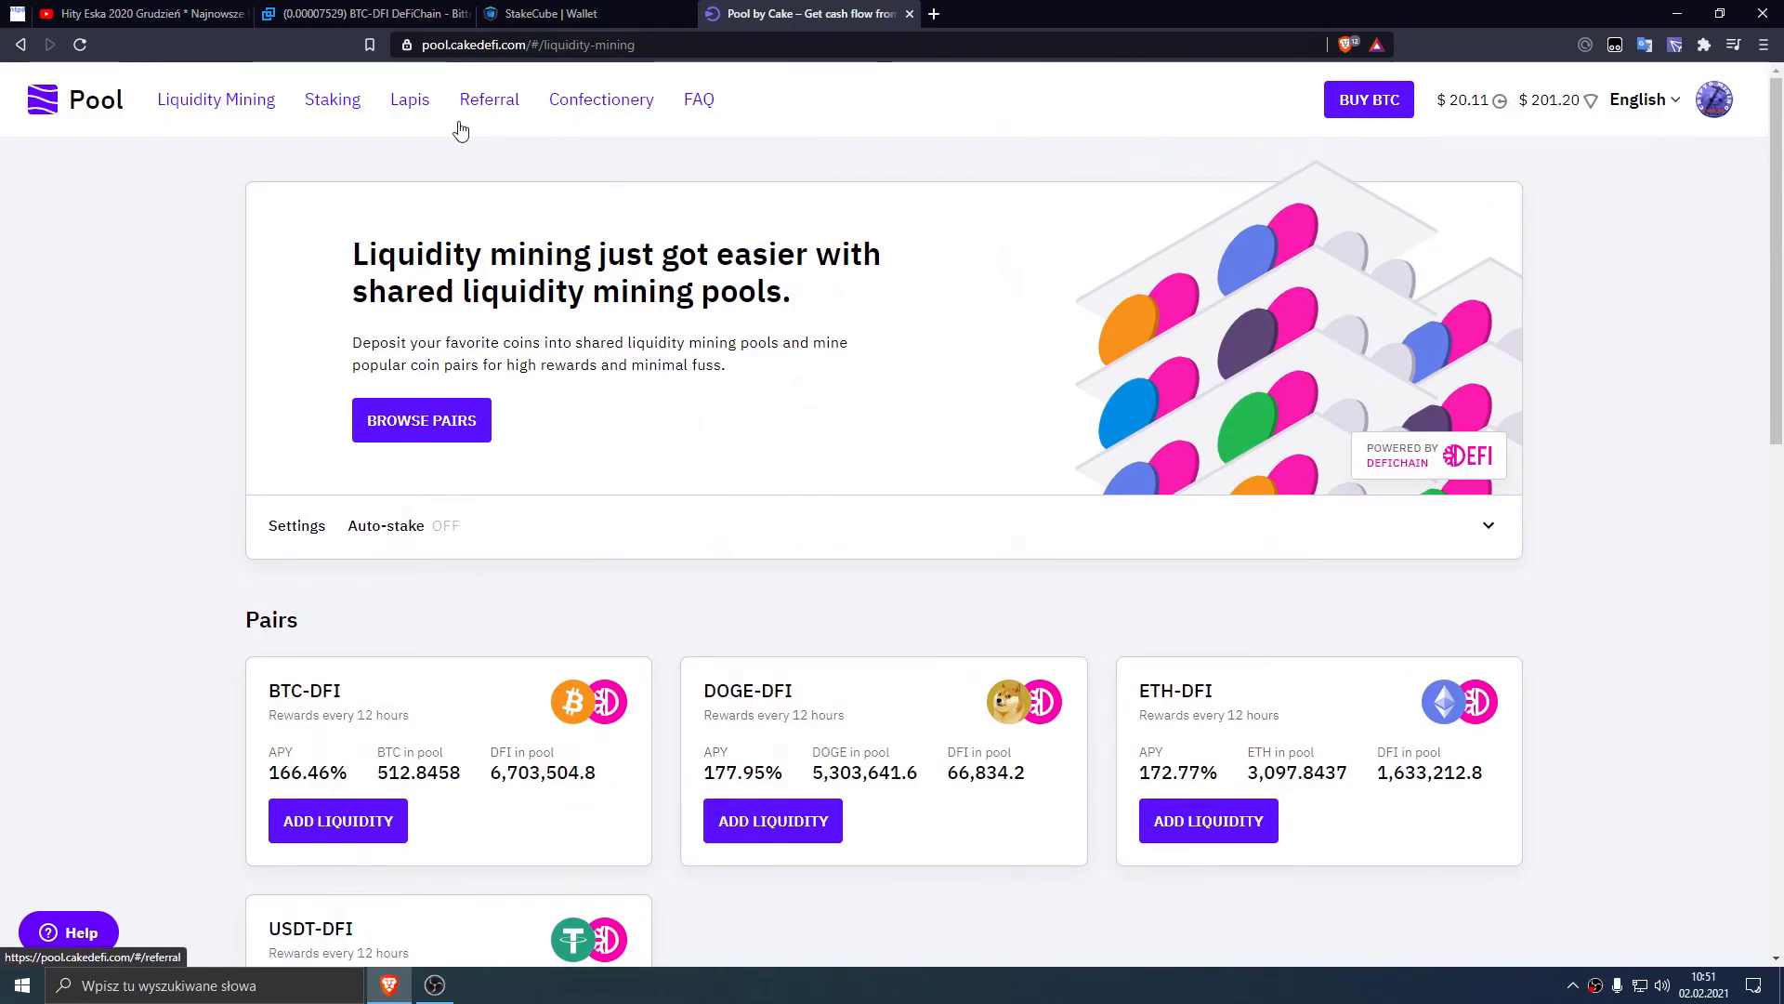
click(1714, 100)
click(1602, 183)
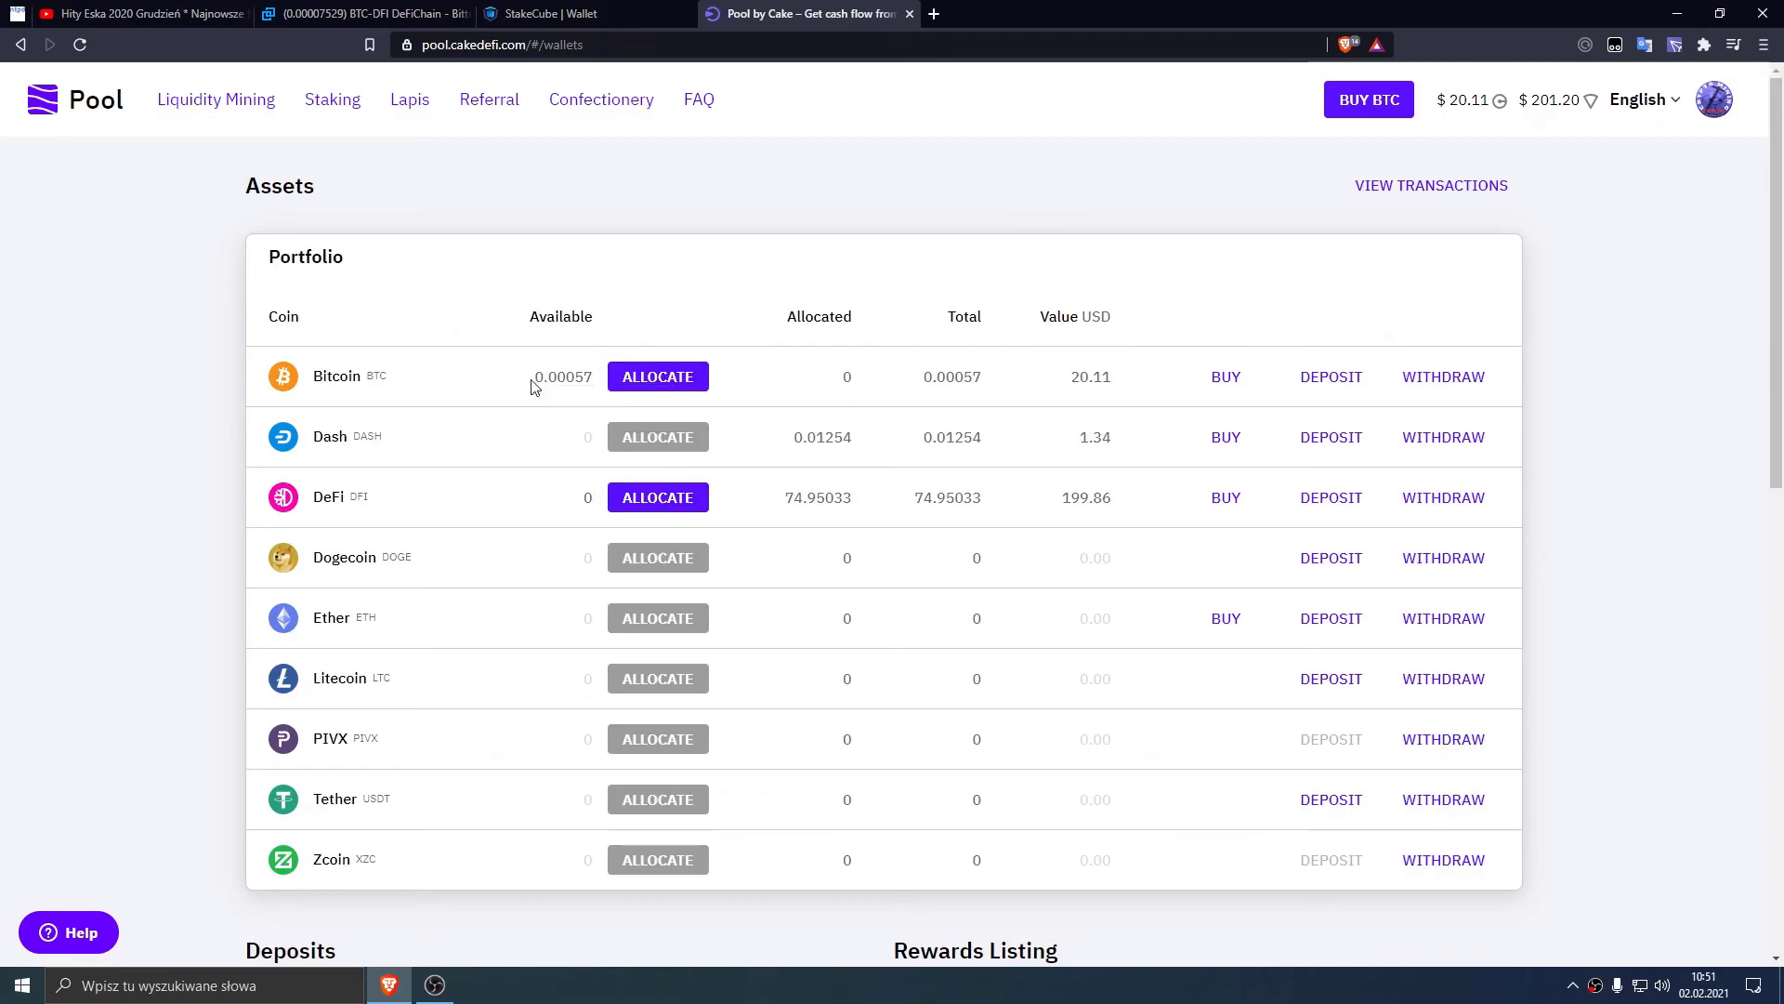
drag(543, 380, 597, 377)
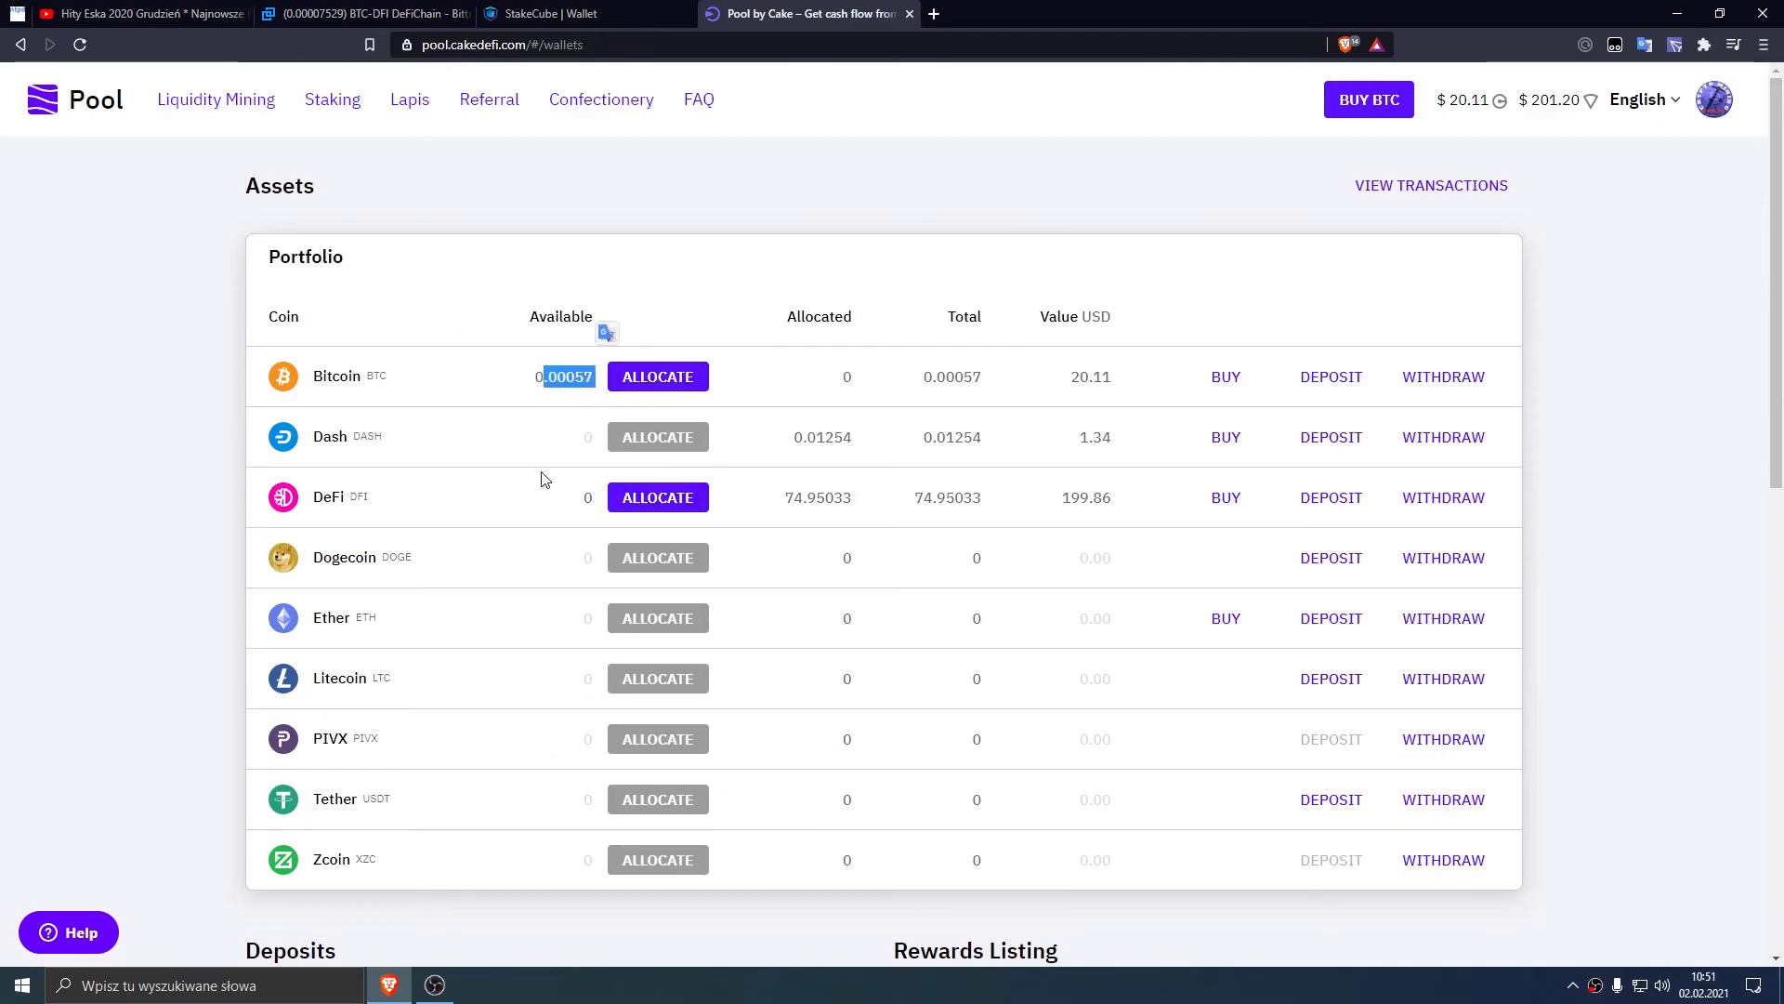
Step: Return to Liquidity Mining, start adding liquidity to BTC-DFI, and set the BTC input to the maximum, 0.00057062 BTC
click(233, 109)
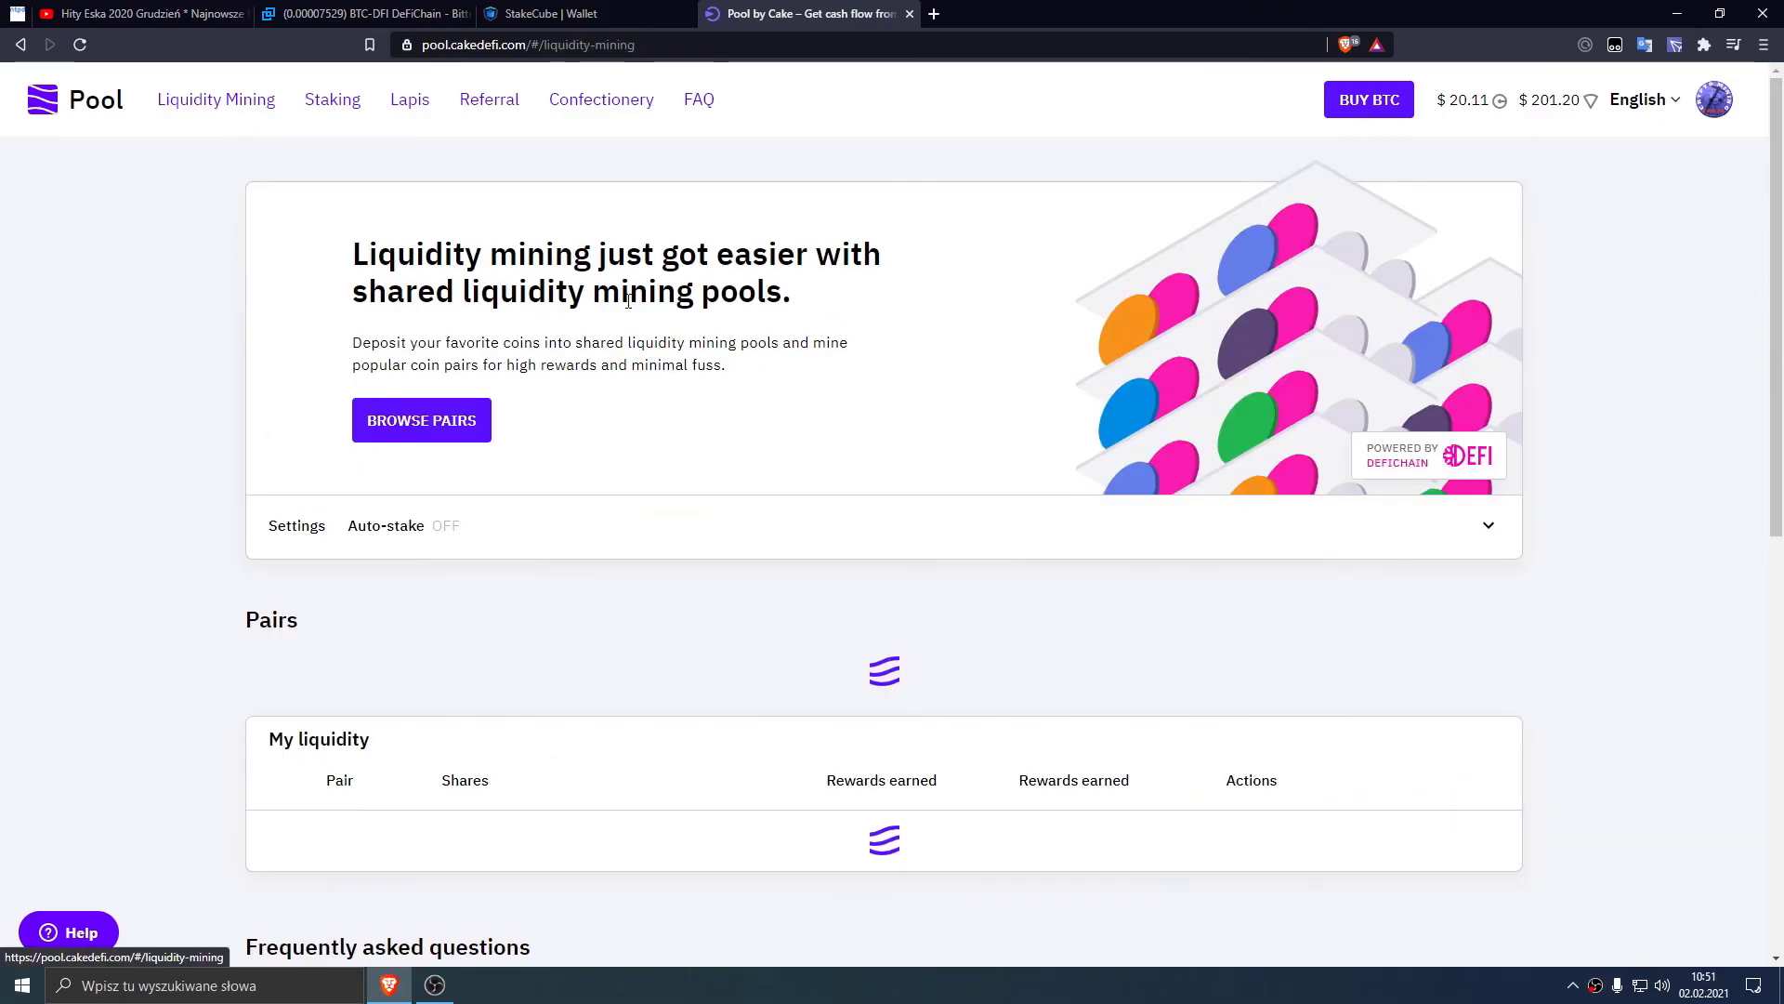
scroll(406, 490, down, 4)
click(393, 459)
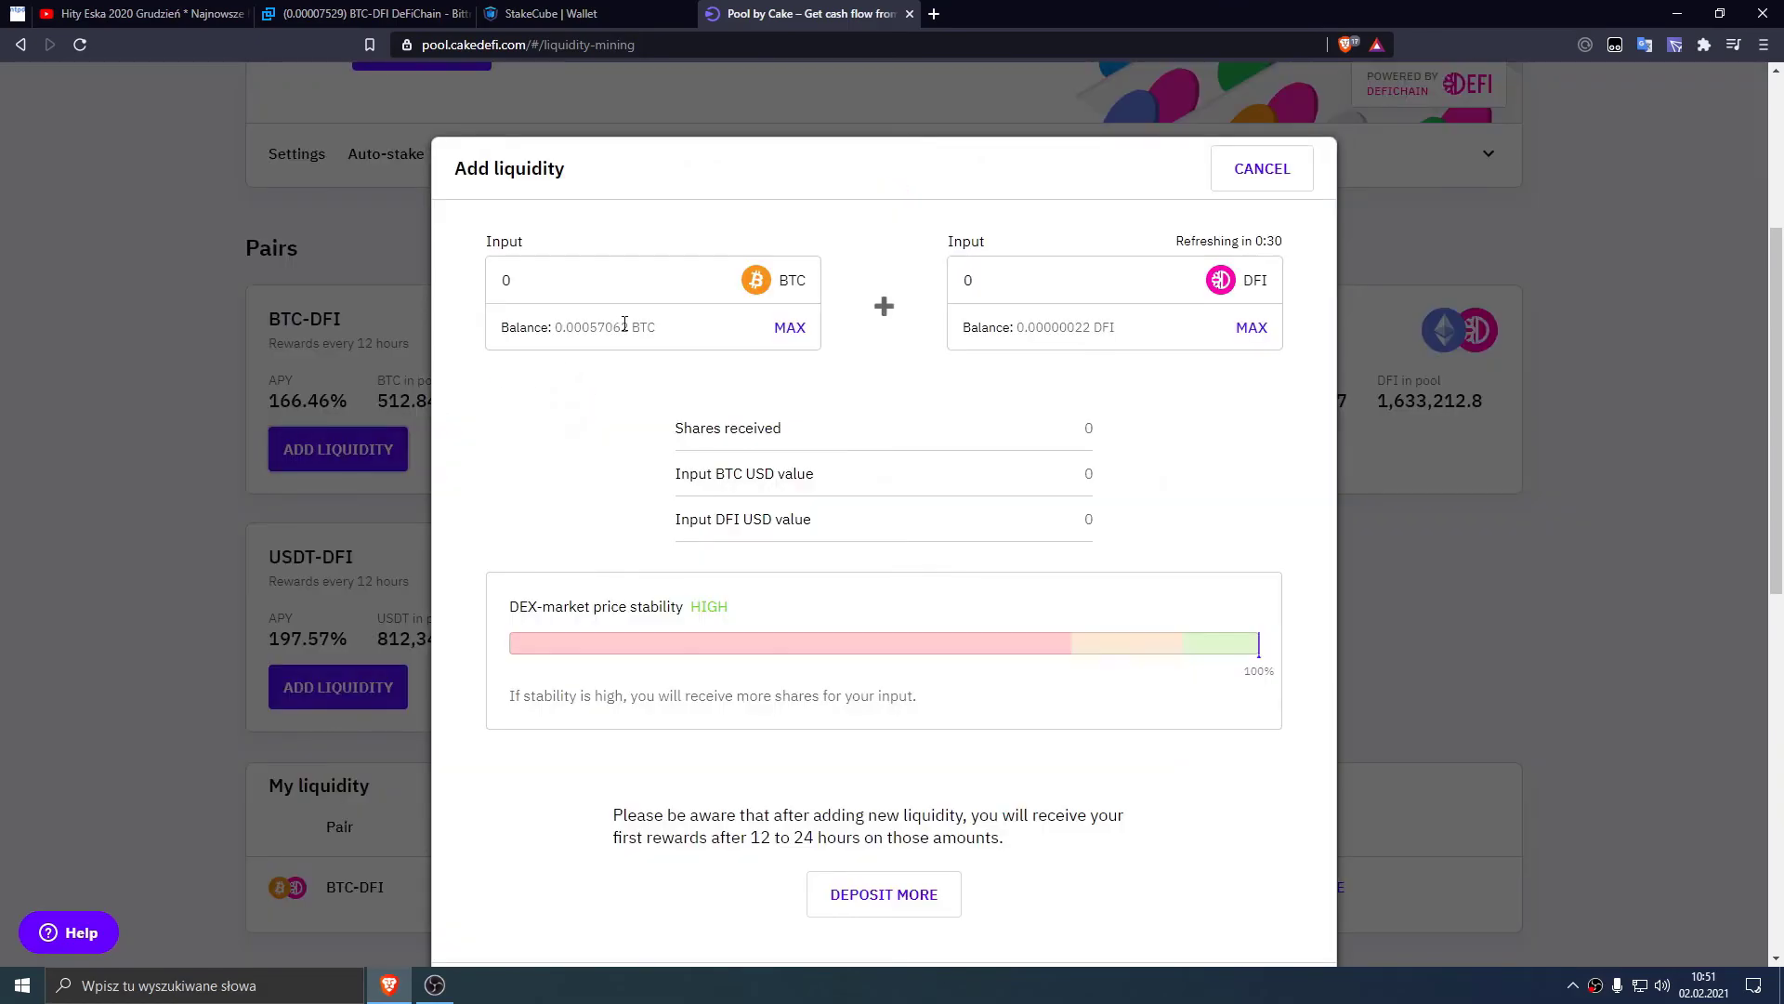
click(790, 327)
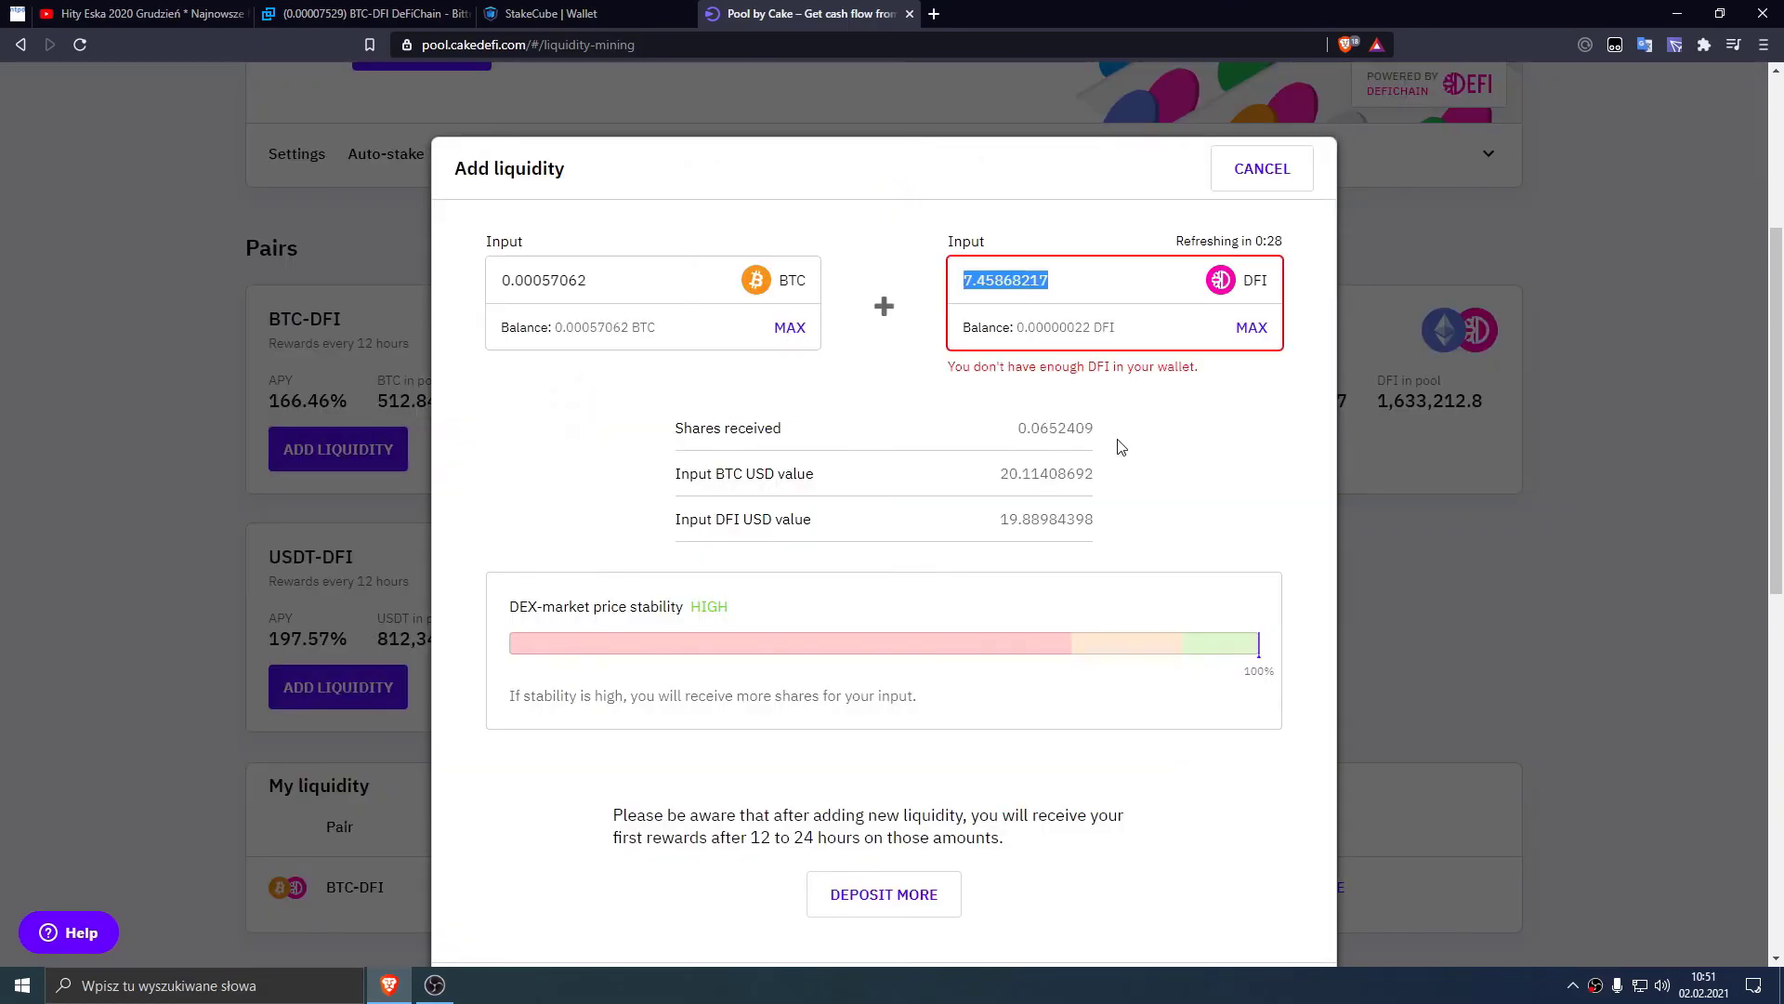